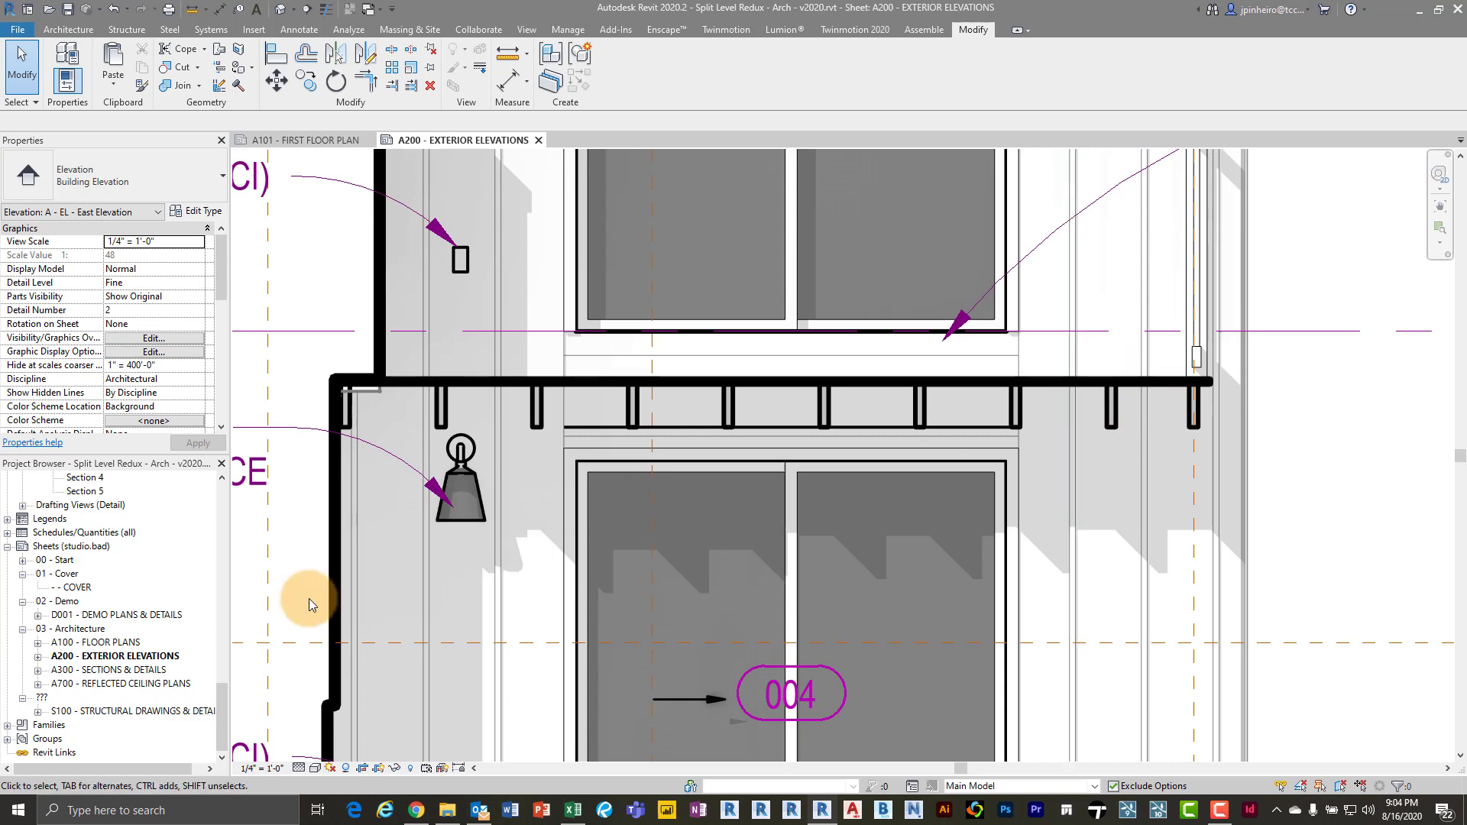
Examine the deck joists in the east elevation and select one pressure-treated 2x8 joist to check its type
scroll(893, 550, "down", 3)
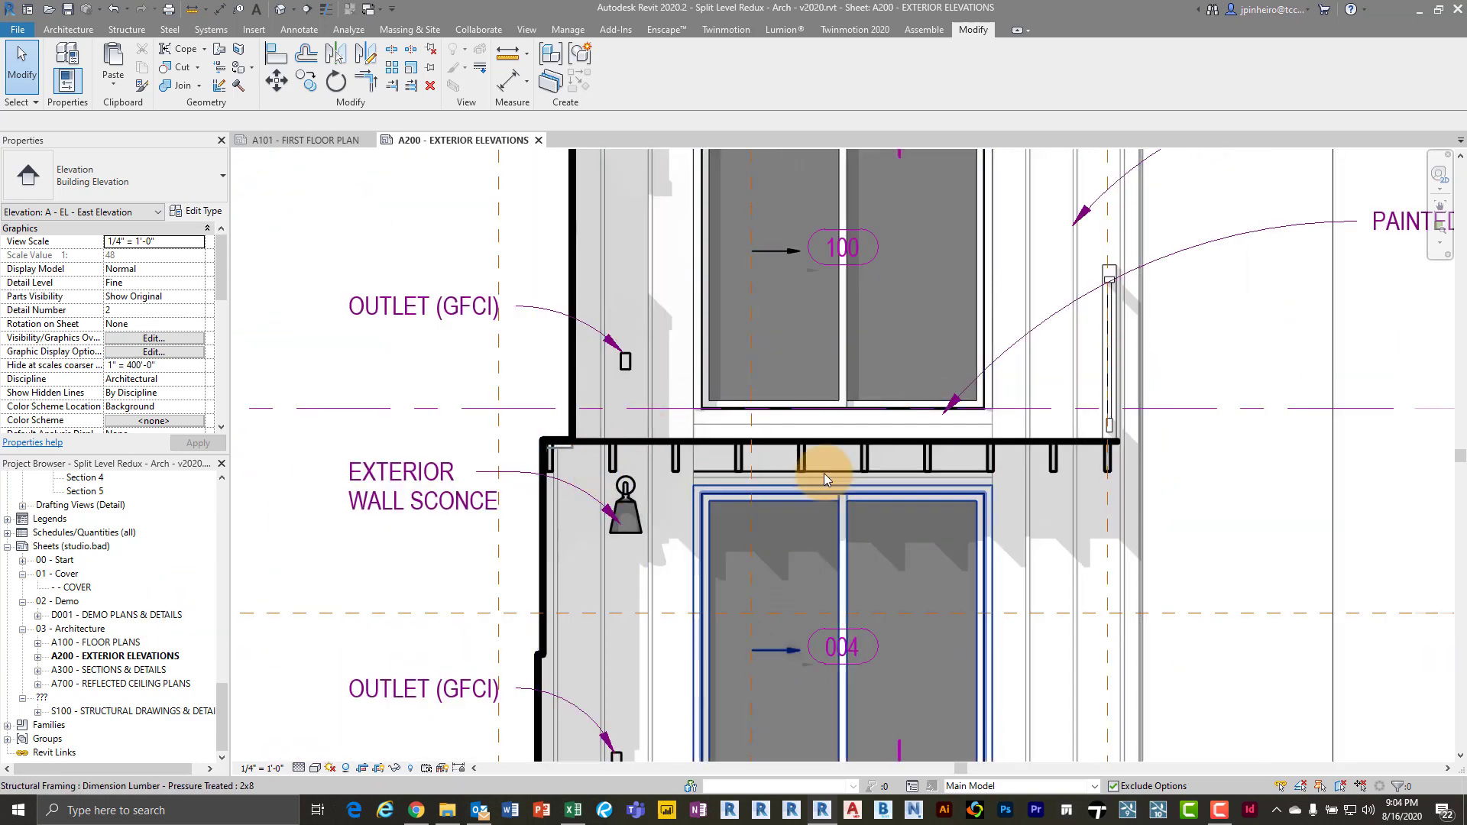
scroll(1080, 474, "up", 5)
left_click(1062, 470)
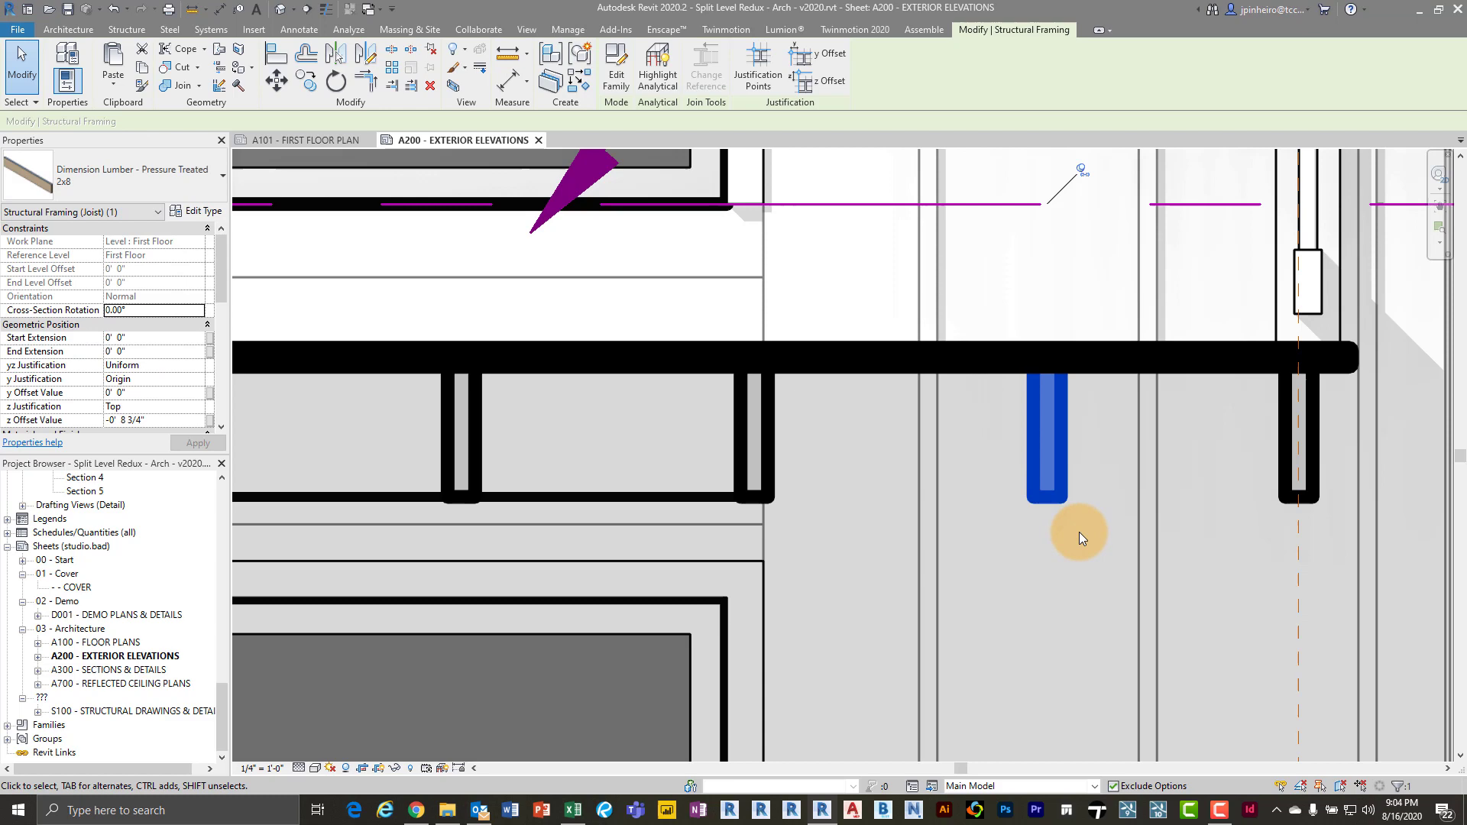
Open sheet A300 - SECTIONS & DETAILS and activate the Section 5 viewport around the floor joists
left_click(140, 670)
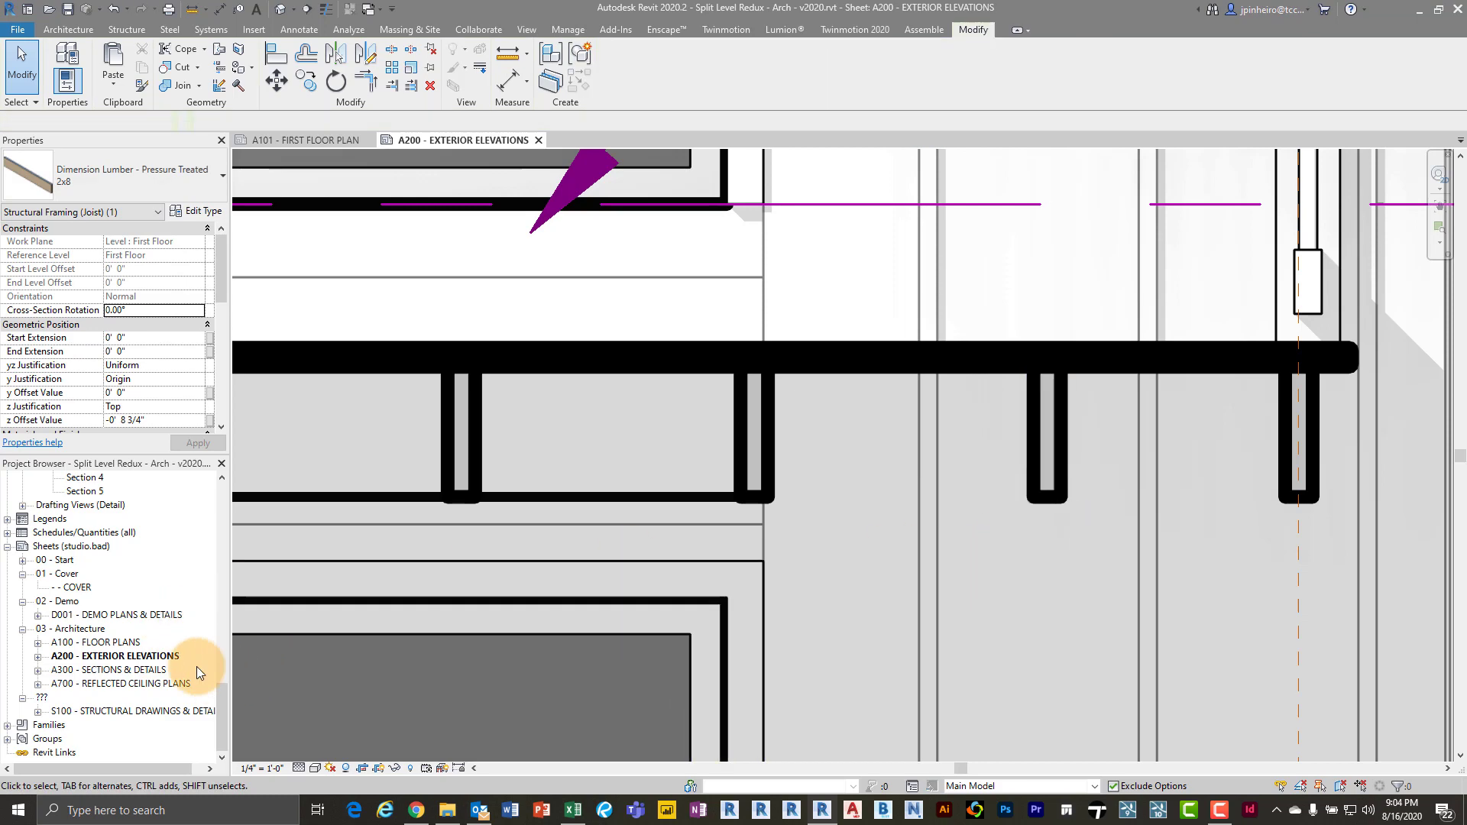
double_click(139, 670)
scroll(892, 524, "up", 5)
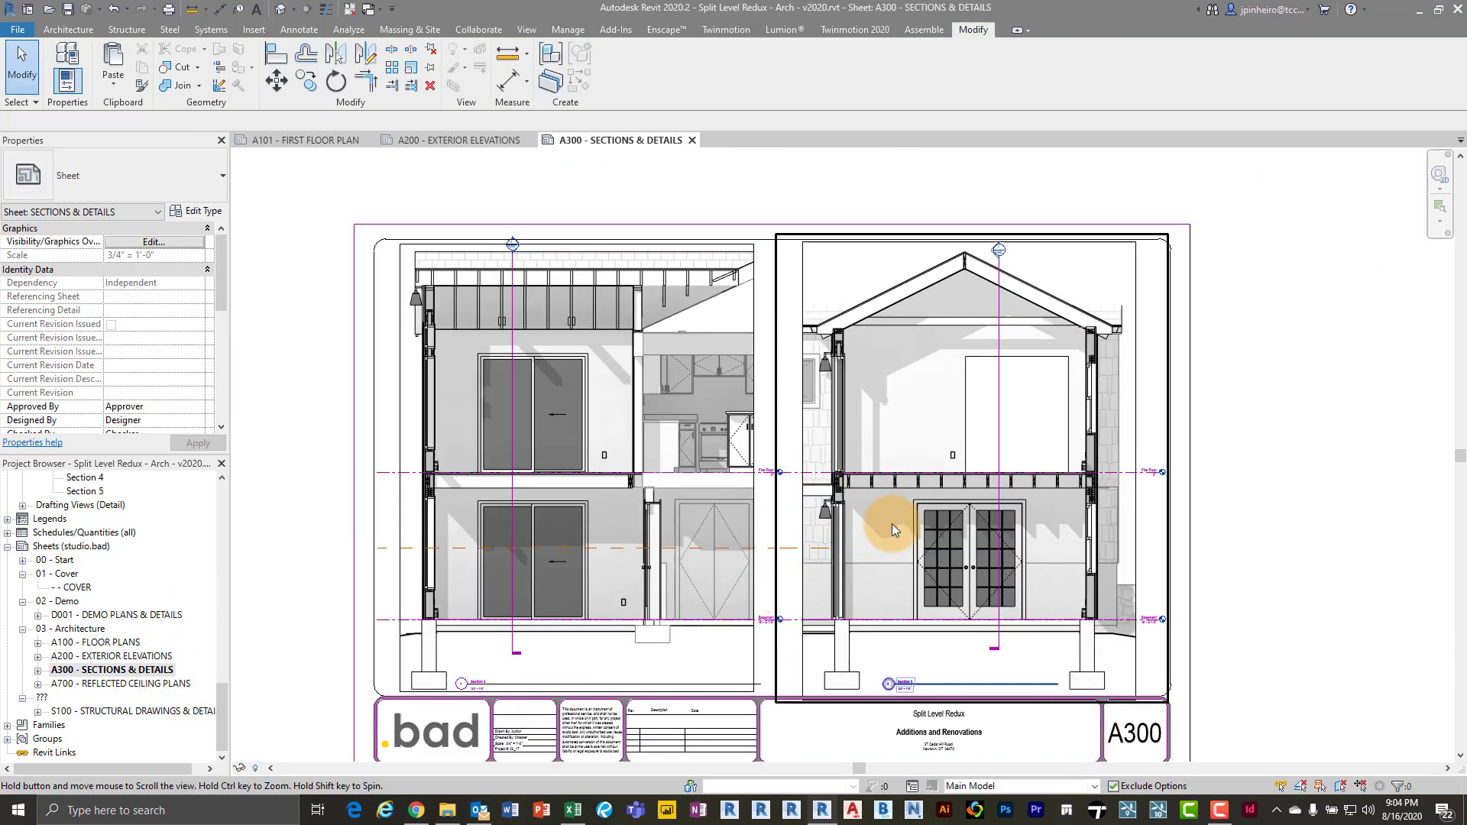
scroll(916, 488, "up", 6)
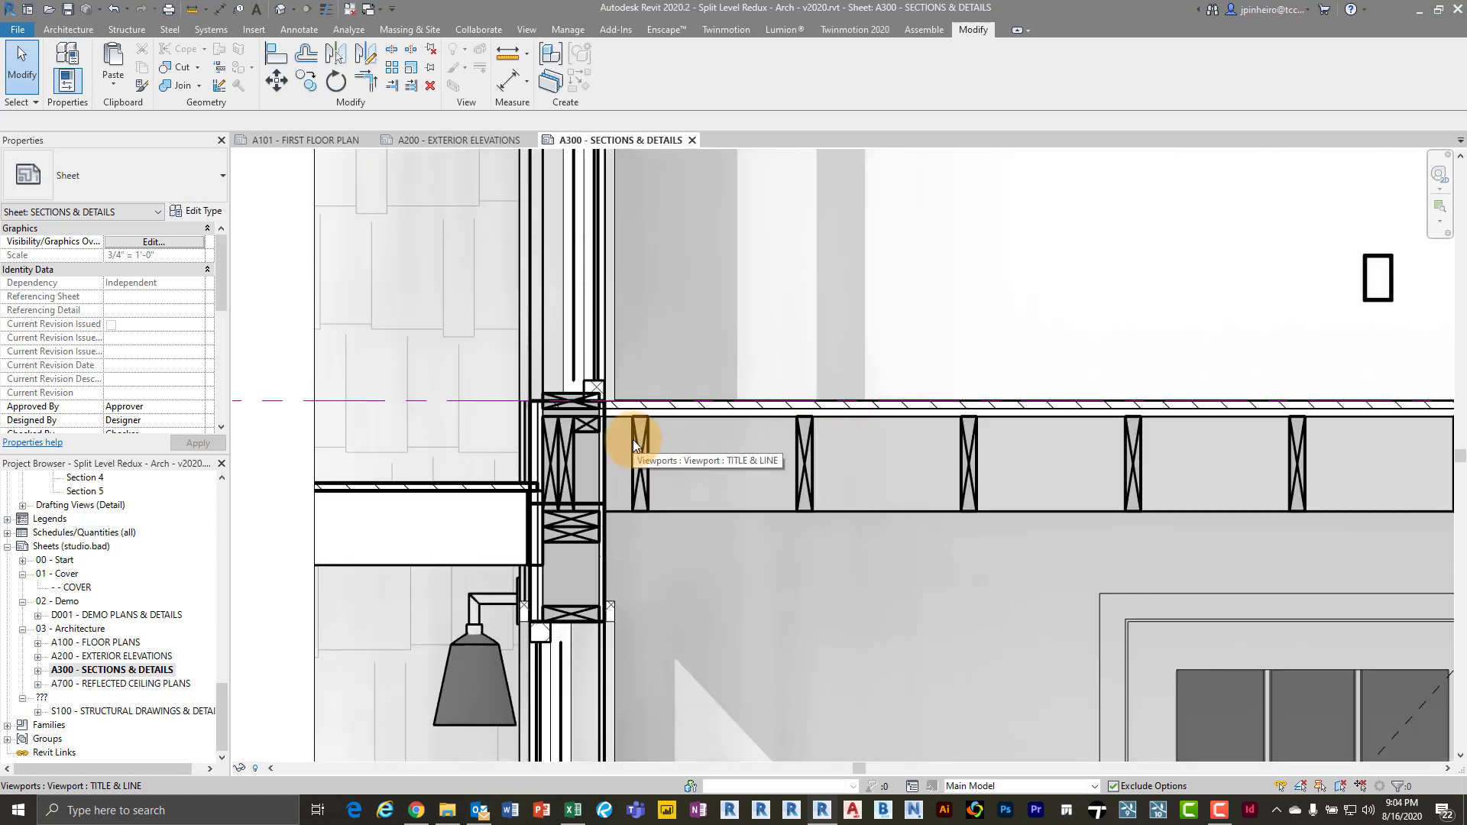
right_click(632, 439)
left_click(714, 127)
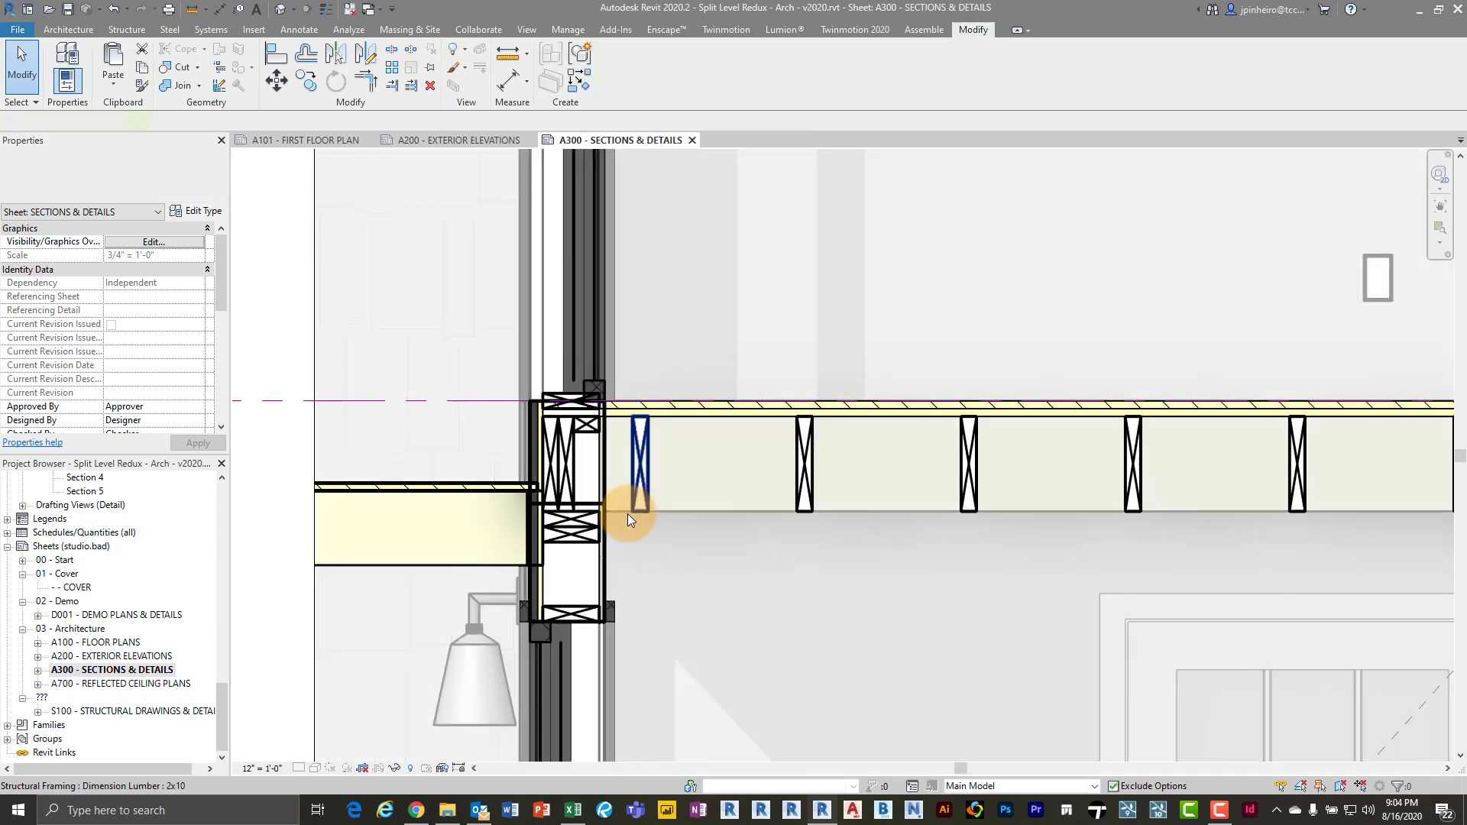
Examine how the cut 2x10 floor joists and rim members are drawn in the section by selecting several of them
scroll(669, 548, "up", 3)
middle_click_drag(670, 548, 722, 557)
left_click(704, 454)
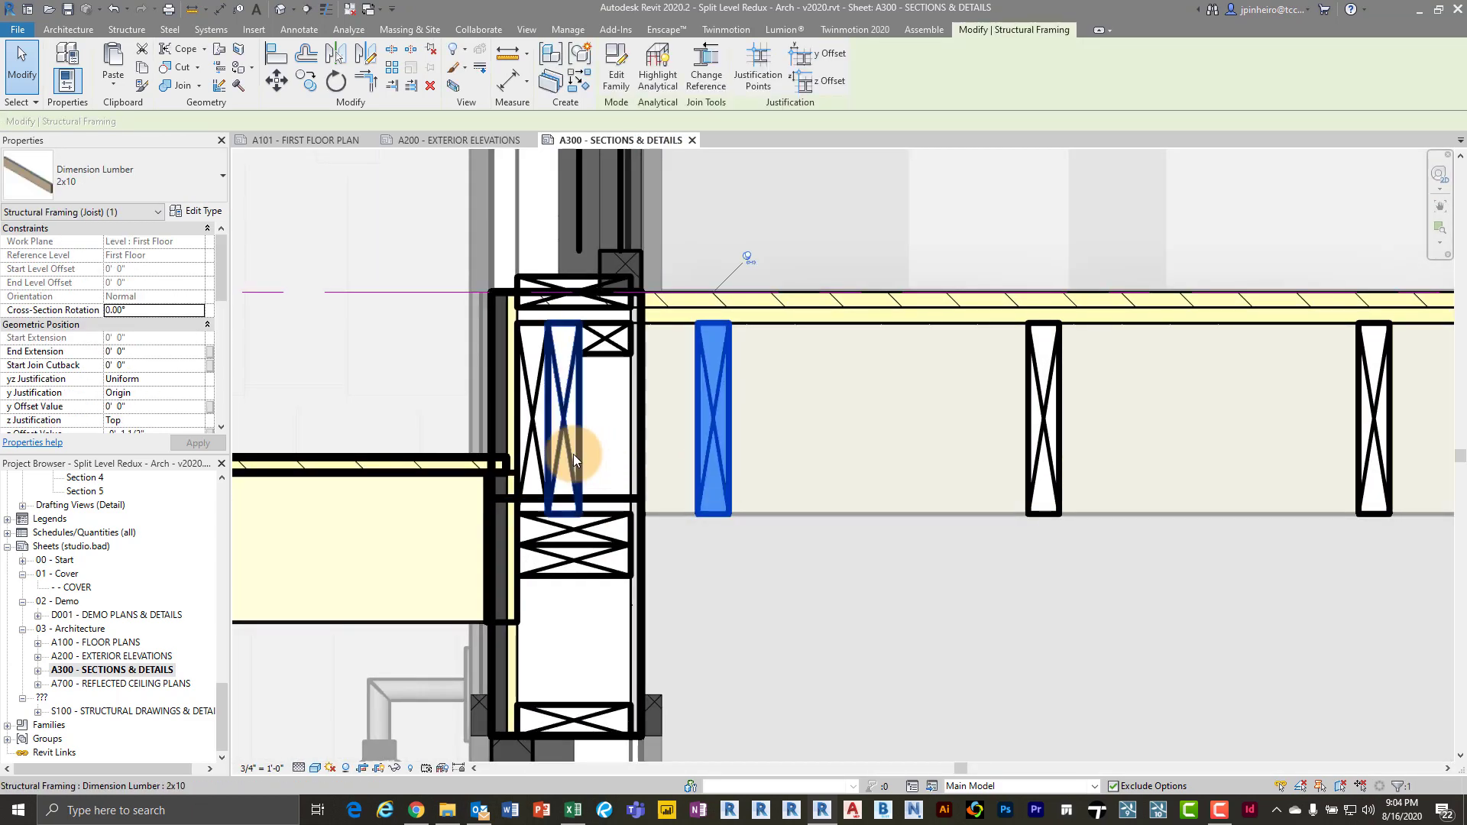
left_click(538, 449)
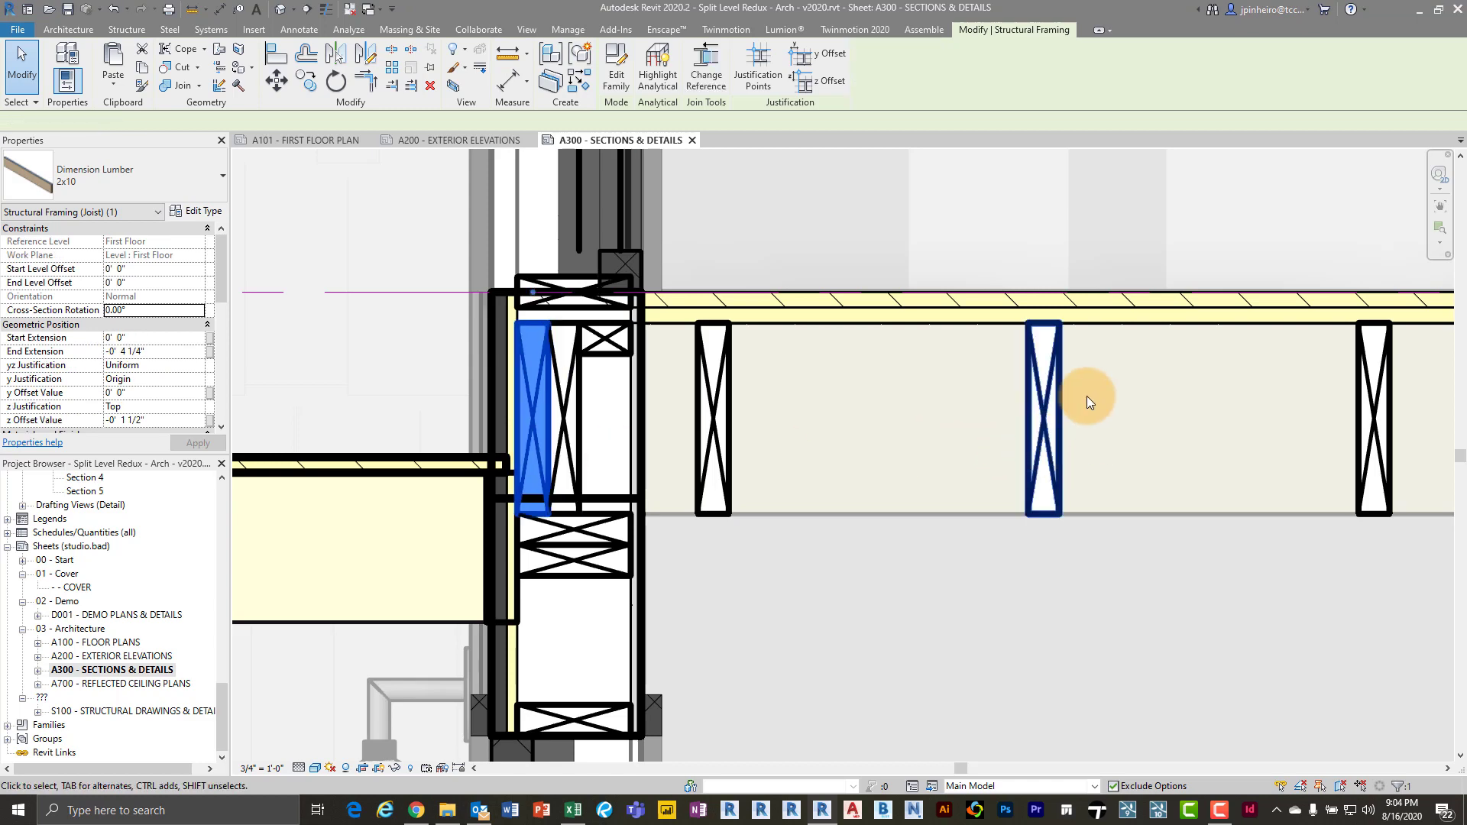
left_click(1021, 469)
left_click(1016, 567)
scroll(953, 580, "down", 2)
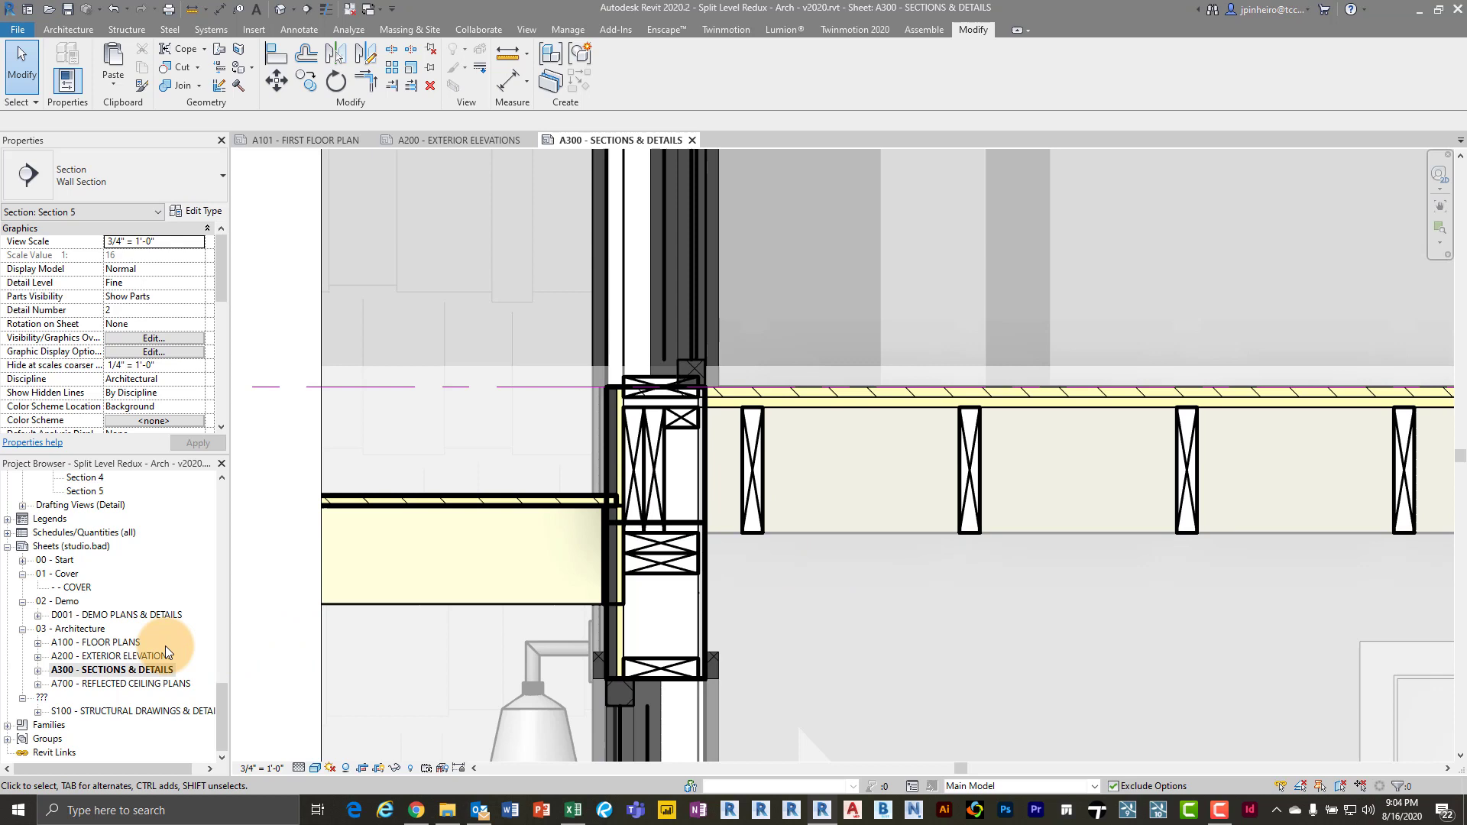
Deactivate the section view, return to sheet A200 - EXTERIOR ELEVATIONS, and activate the elevation view showing the deck joists
right_click(812, 569)
left_click(869, 255)
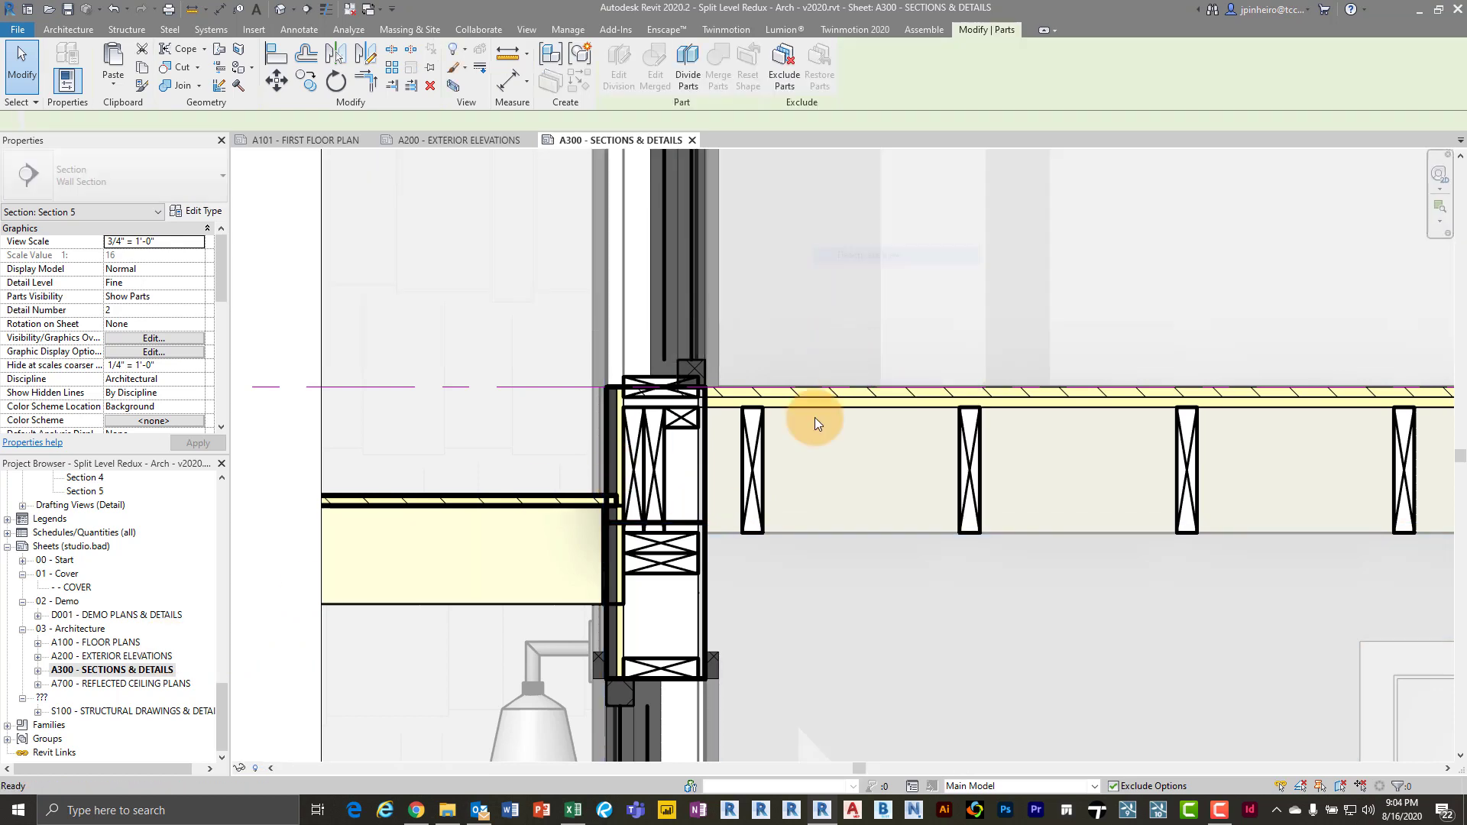
left_click(147, 667)
double_click(145, 657)
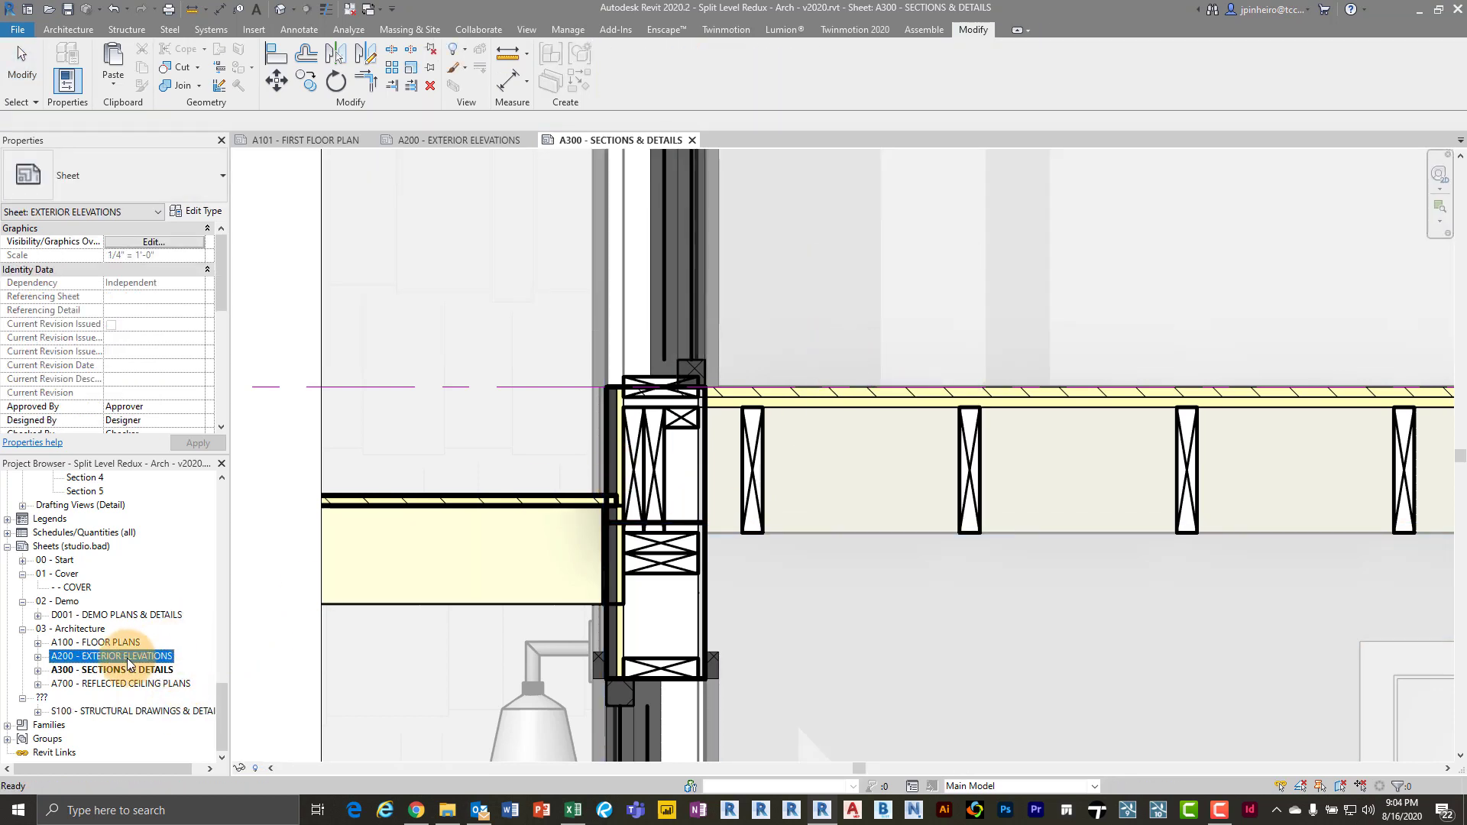
scroll(988, 475, "down", 3)
right_click(941, 472)
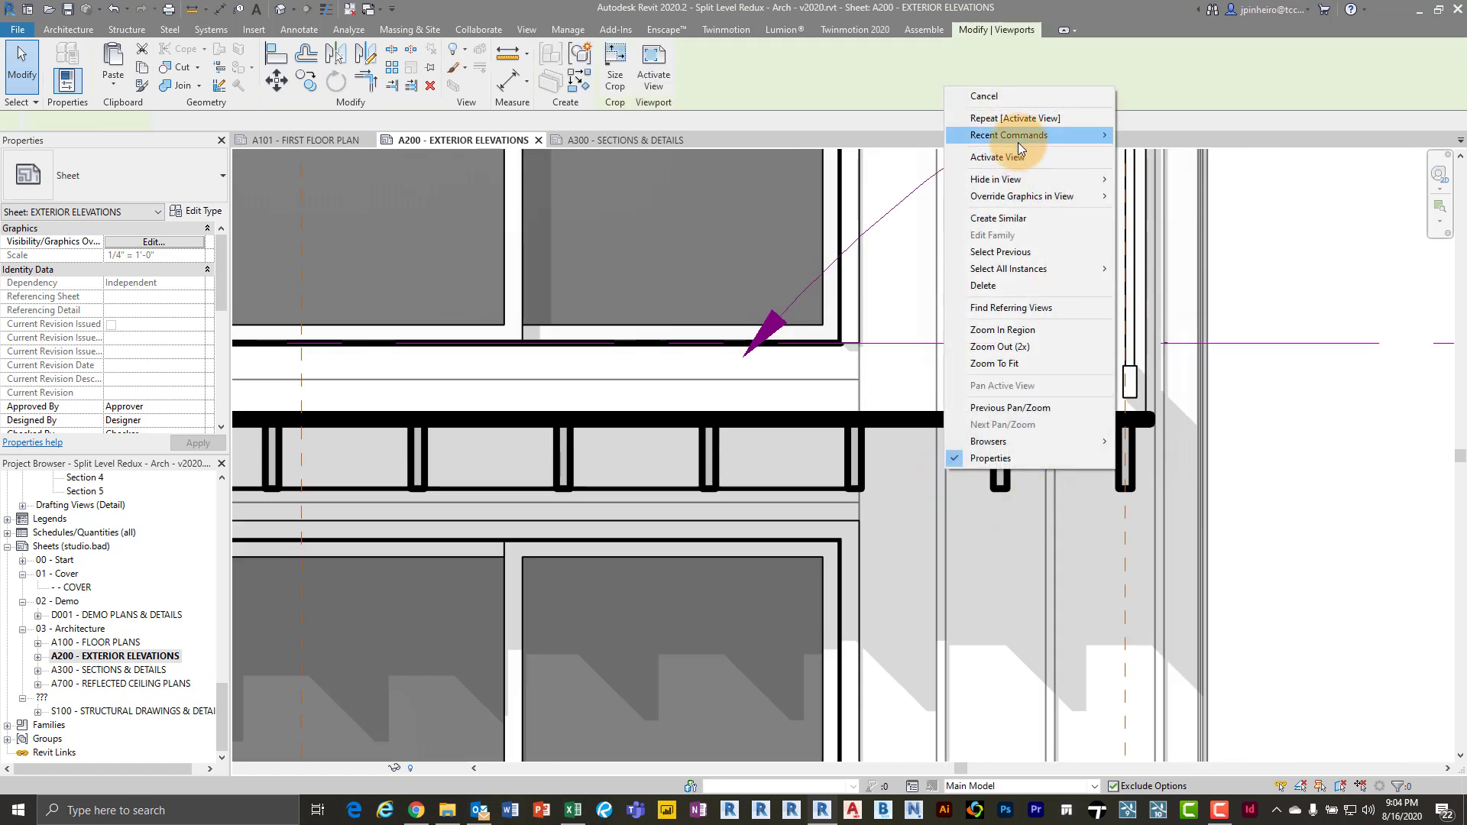
left_click(1018, 144)
Select a pressure-treated 2x8 deck joist and open its Dimension Lumber family for editing
scroll(994, 435, "up", 2)
left_click(1003, 464)
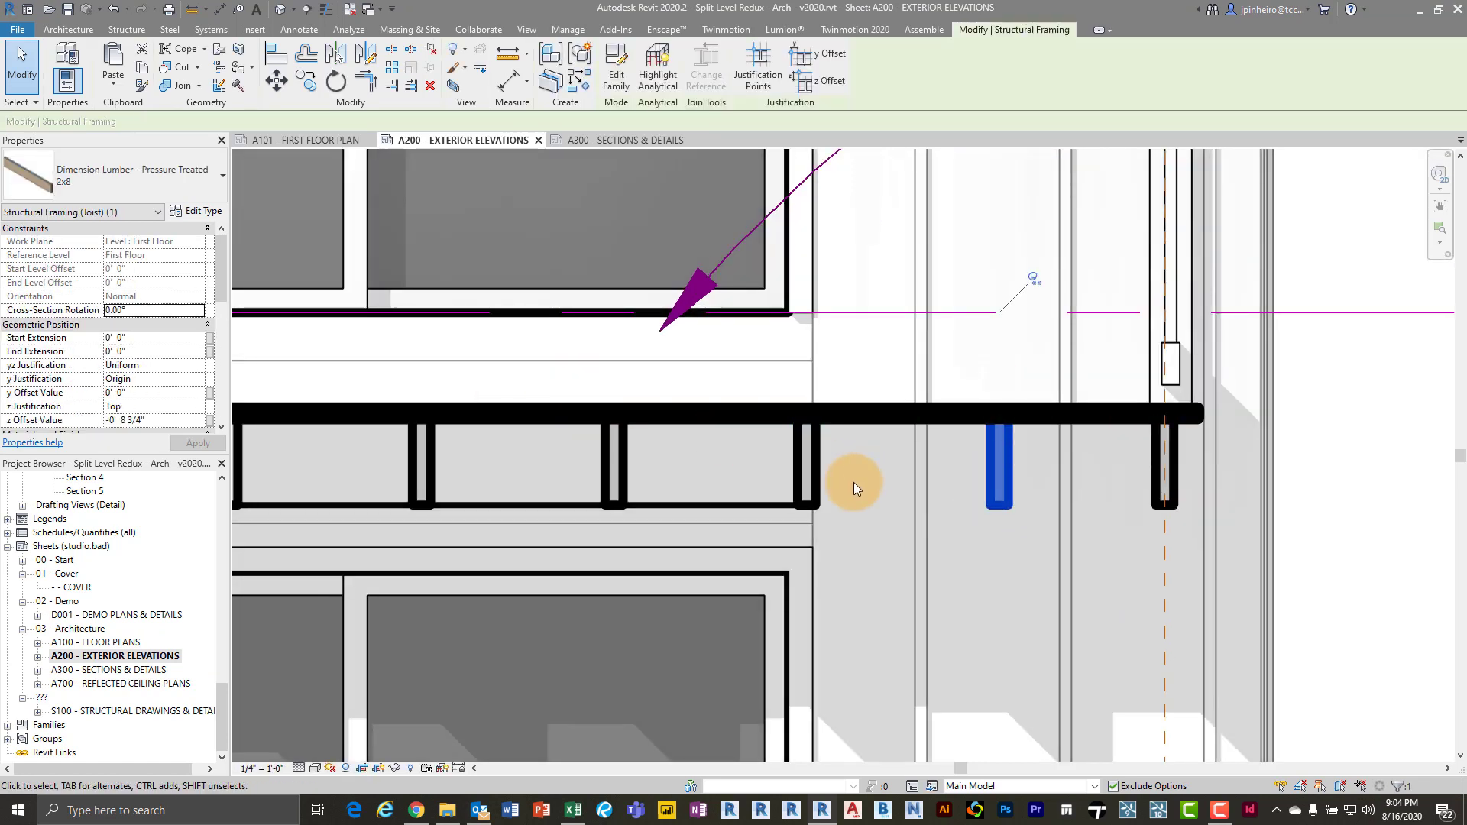
left_click(617, 77)
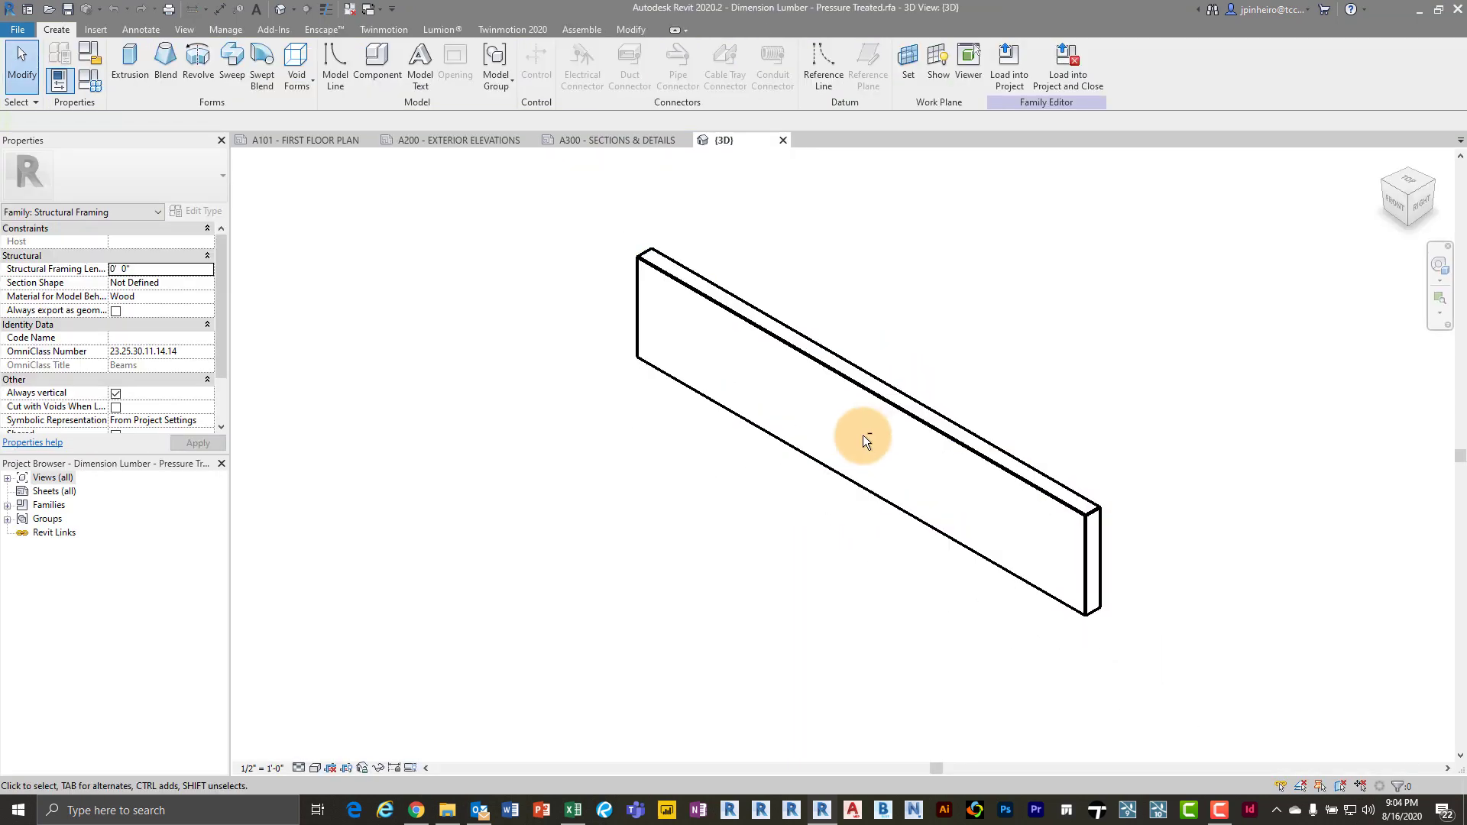
Open the family's Ref. Level floor plan to show the lumber member in plan
middle_click_drag(864, 434, 818, 459, "shift")
left_click(7, 479)
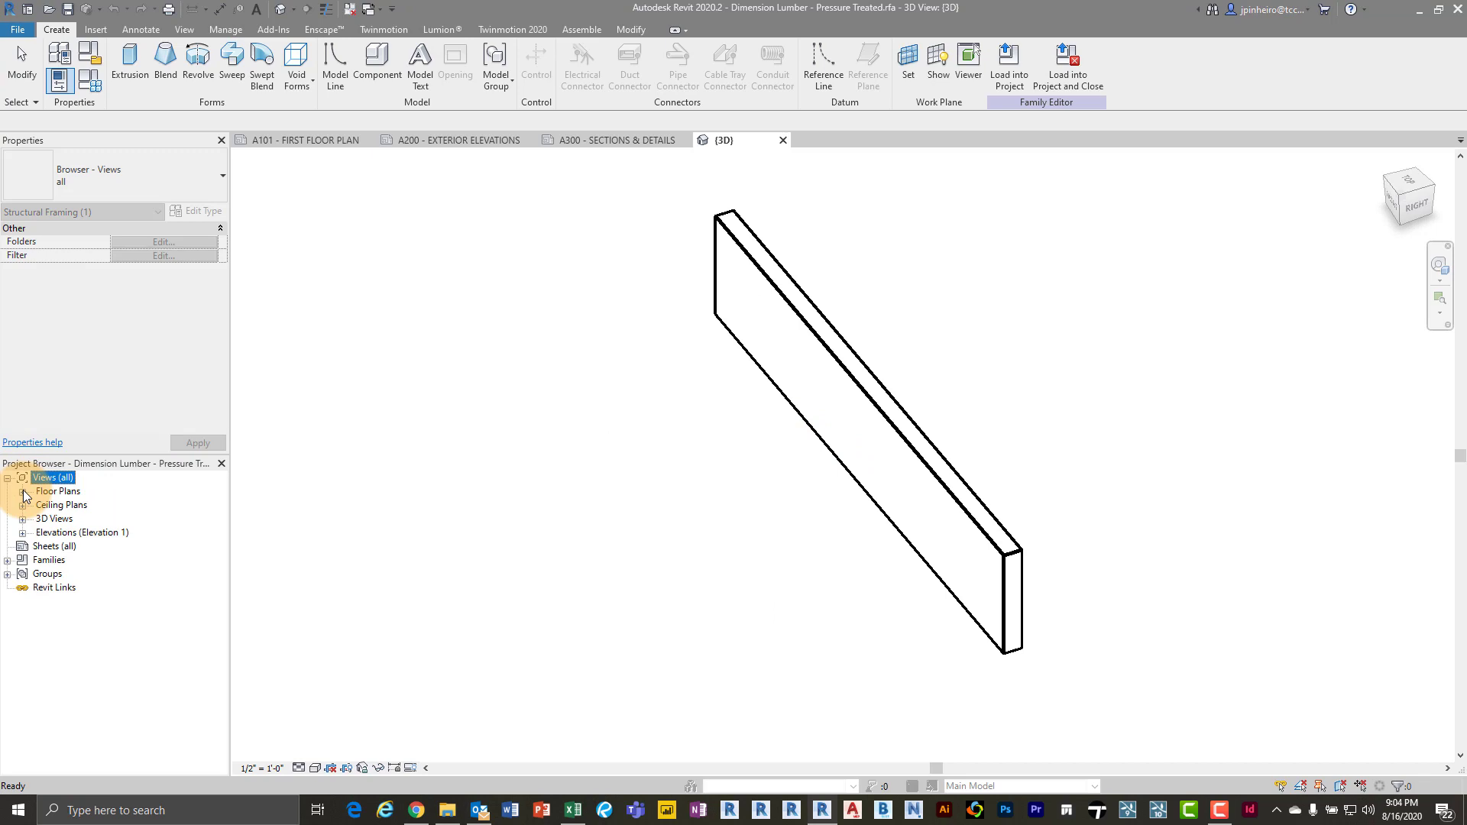
left_click(22, 492)
double_click(73, 505)
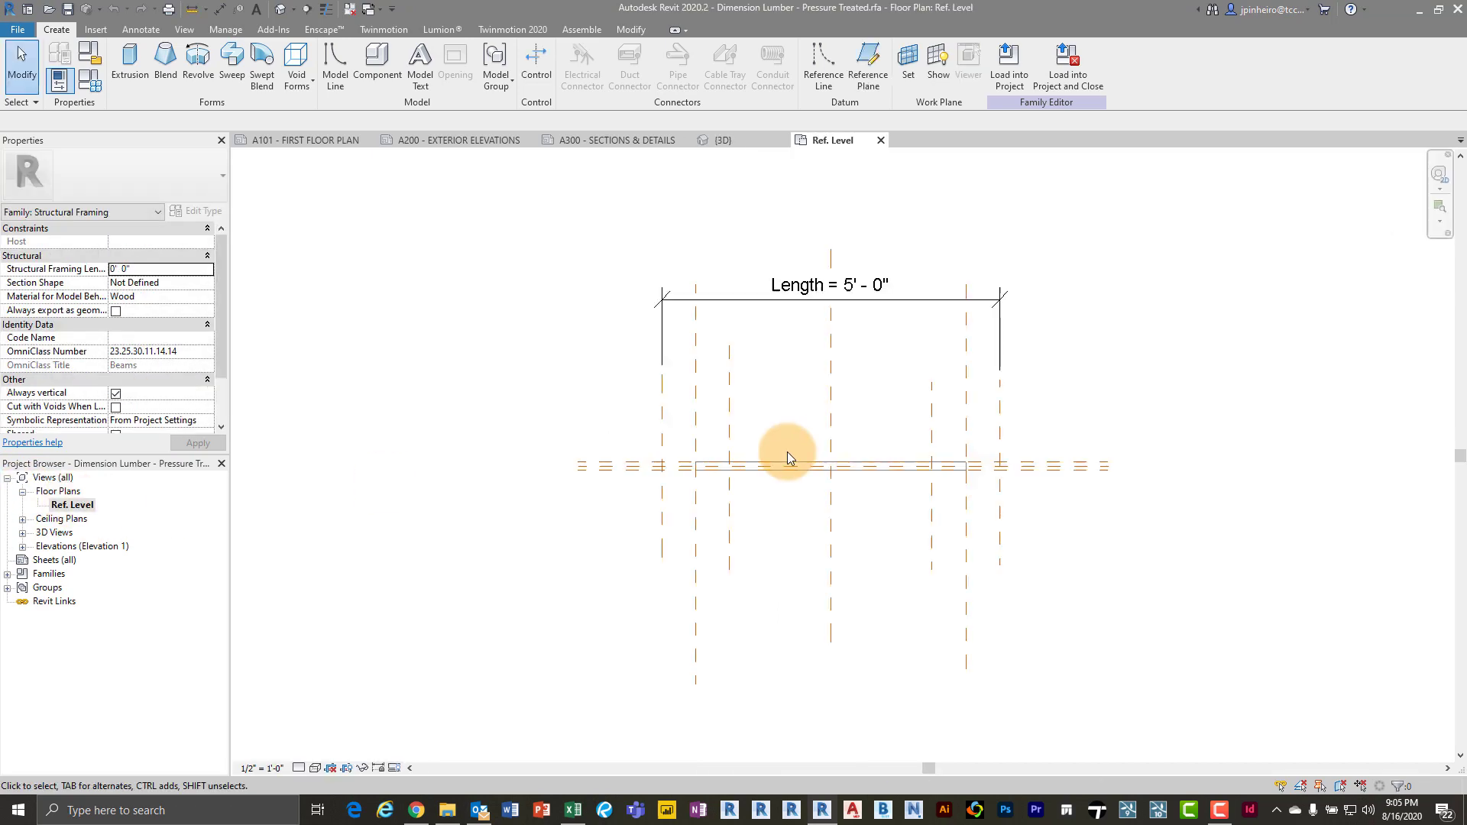
scroll(847, 474, "up", 3)
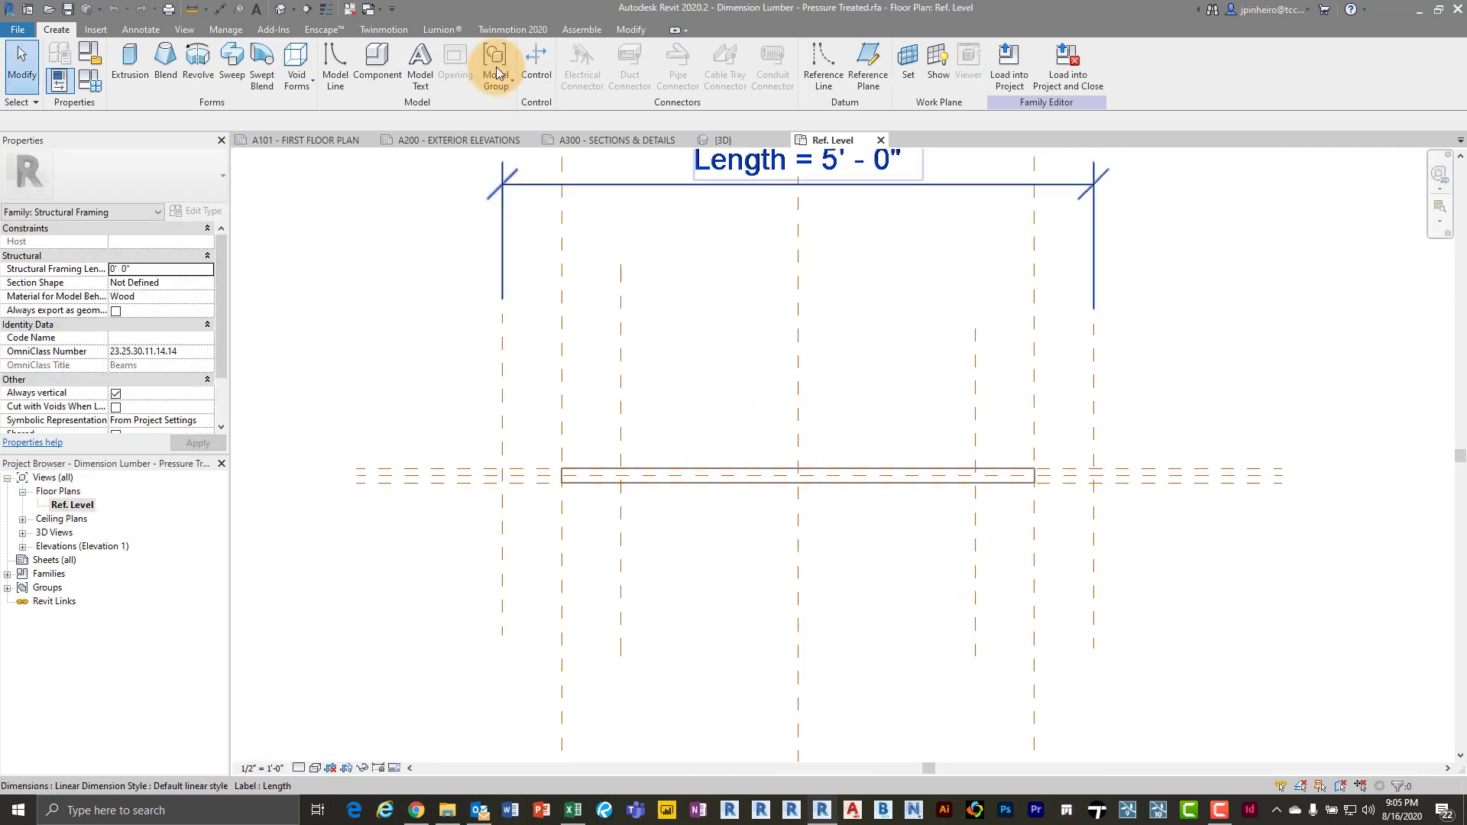
Create a section cutting vertically across the lumber member between its center plane and right end
left_click(307, 9)
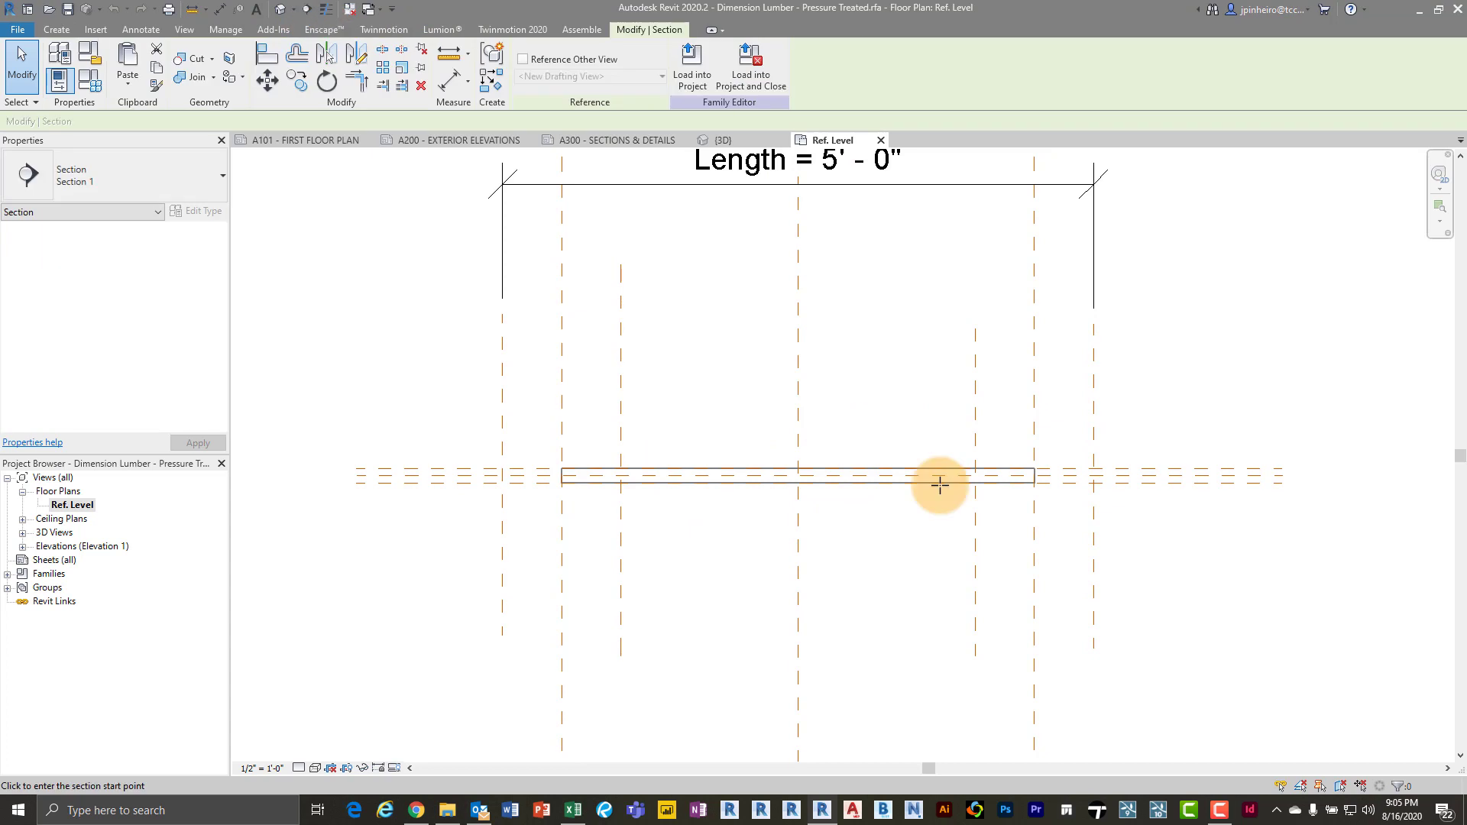
left_click(879, 571)
left_click(879, 360)
key("Escape")
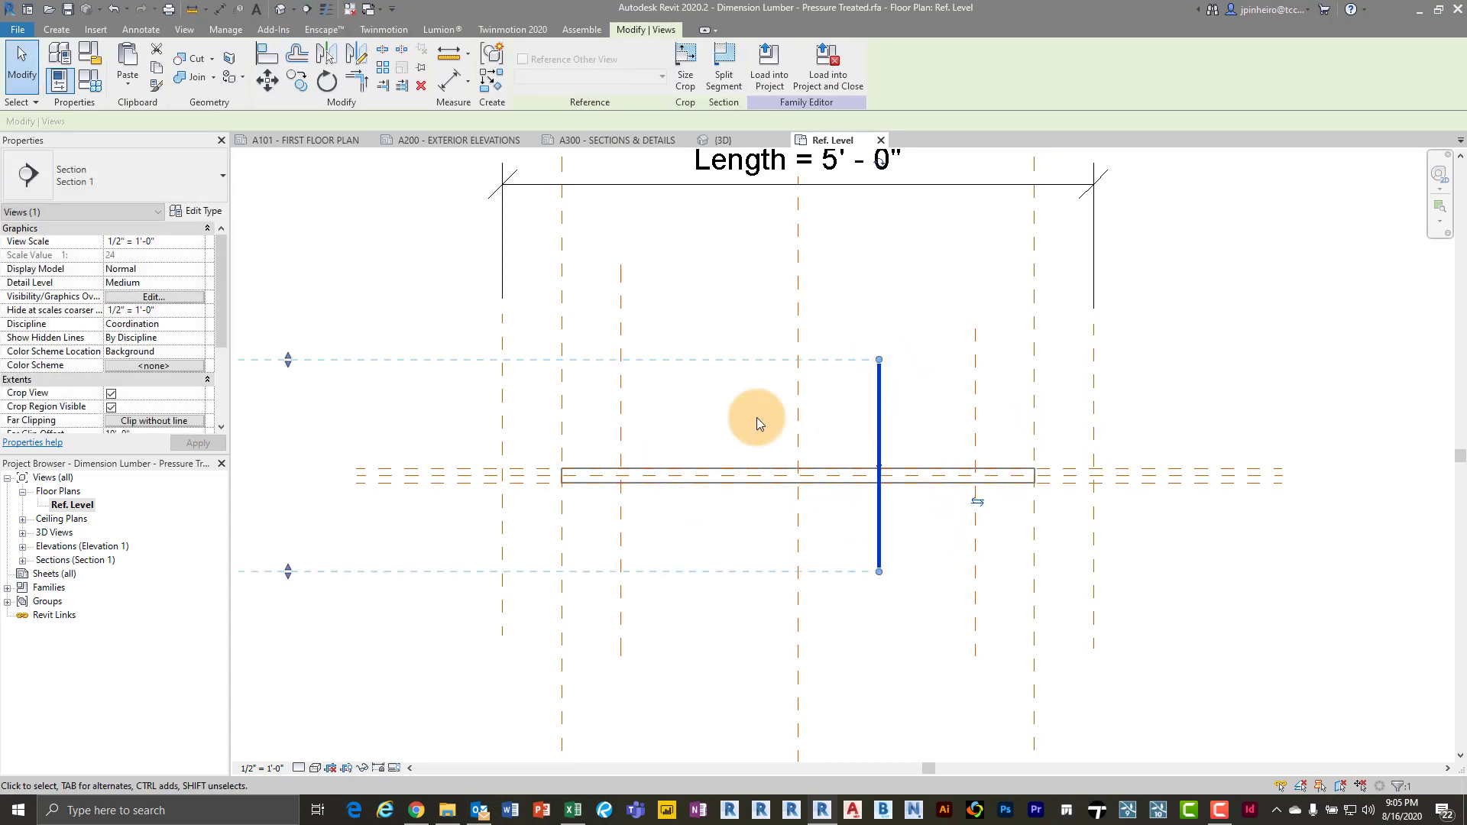
left_click(730, 319)
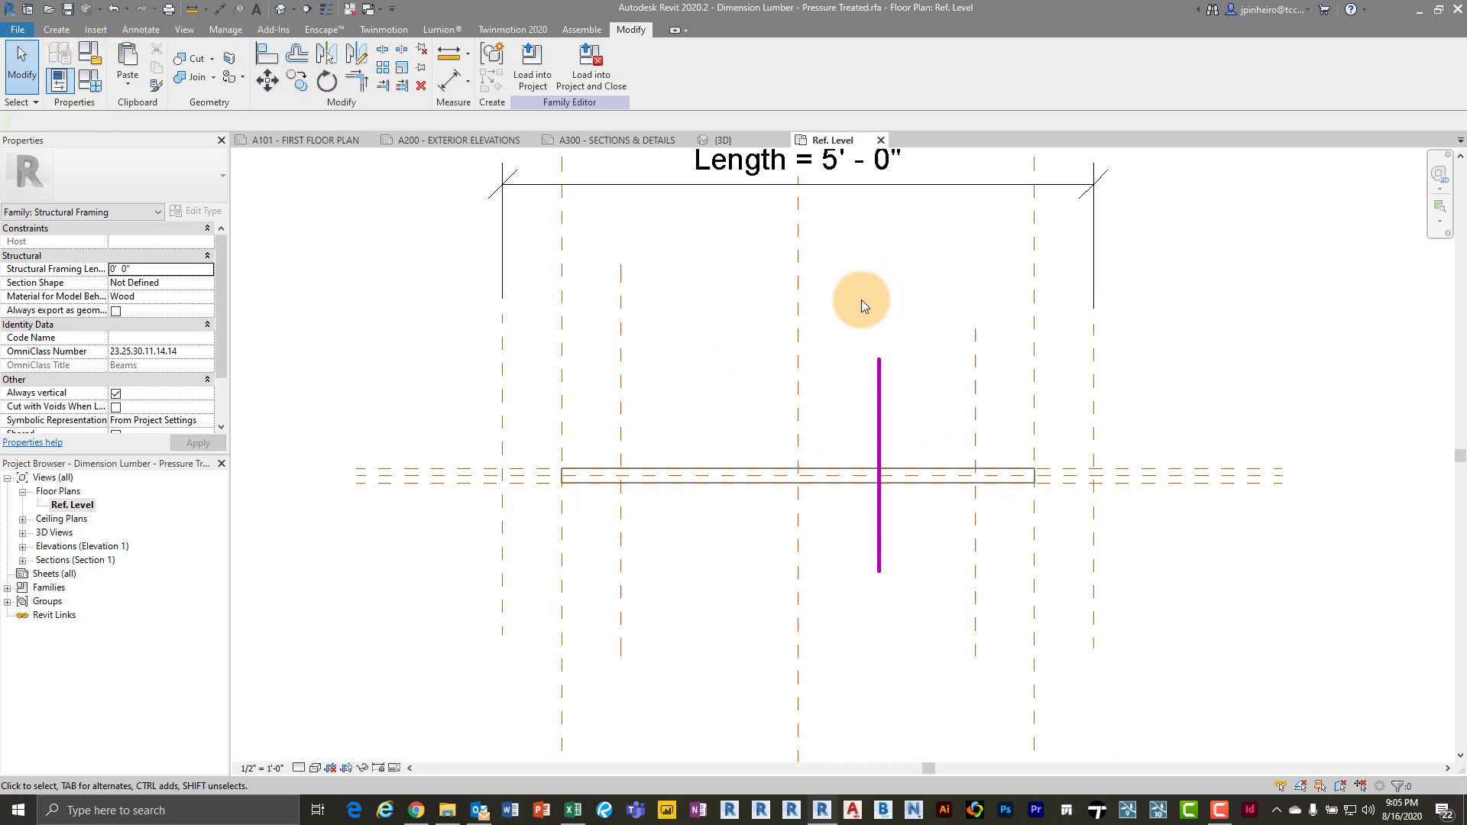
Set the Center (Left/Right) reference plane as the work plane by picking it, and open the Section 1 view
left_click_drag(862, 305, 718, 263)
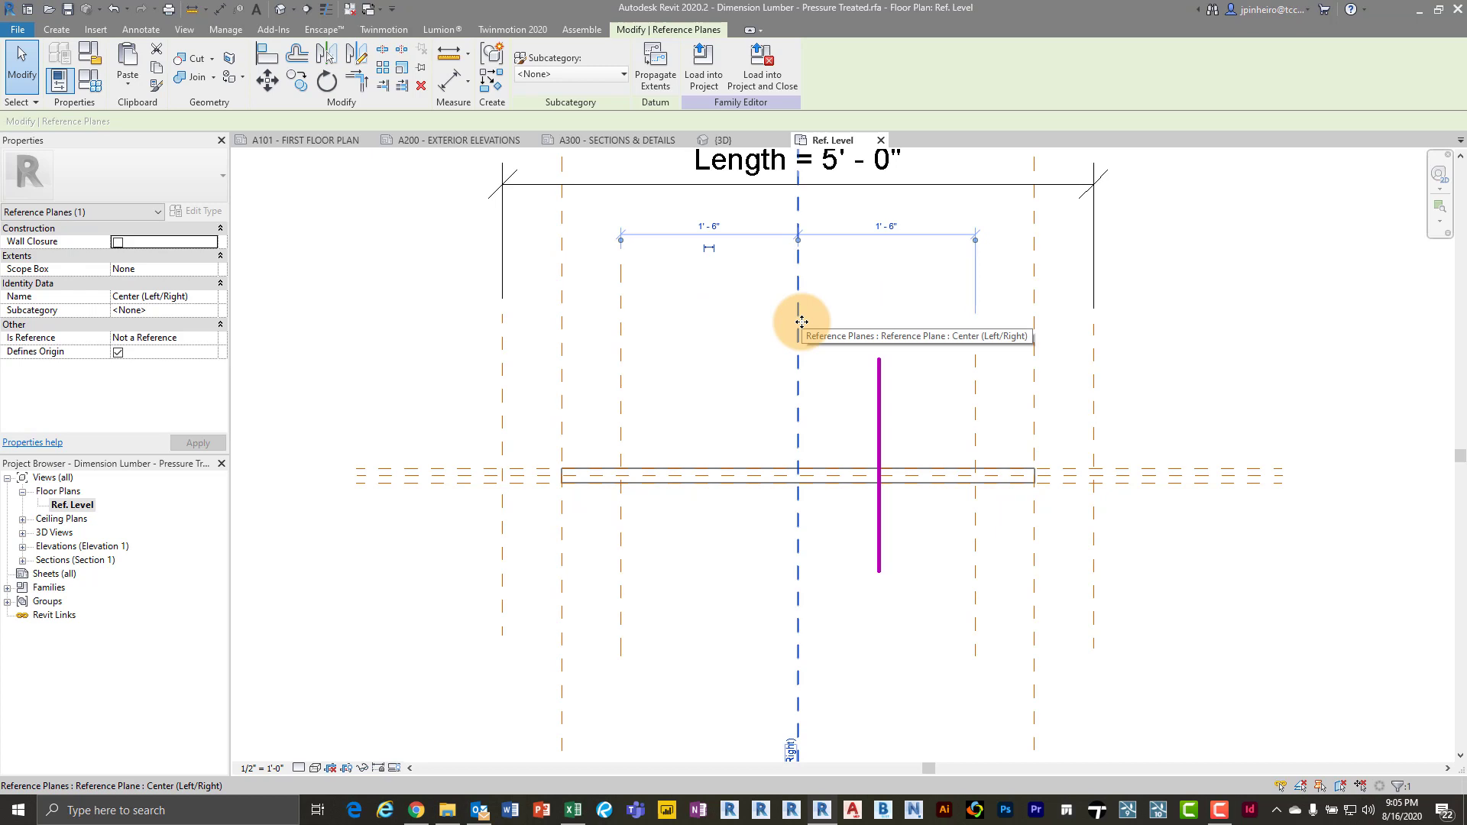
left_click(744, 305)
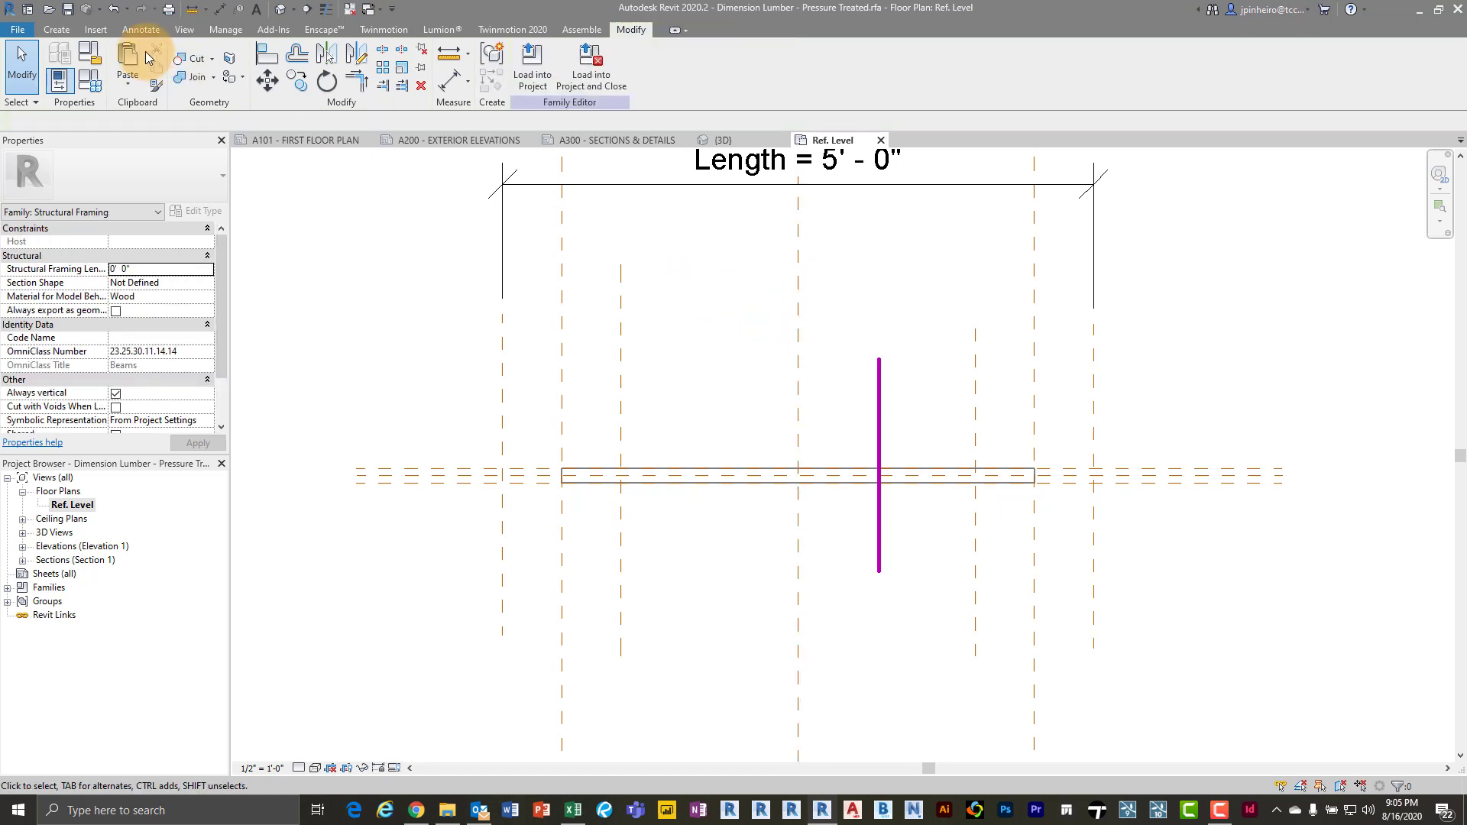
left_click(57, 29)
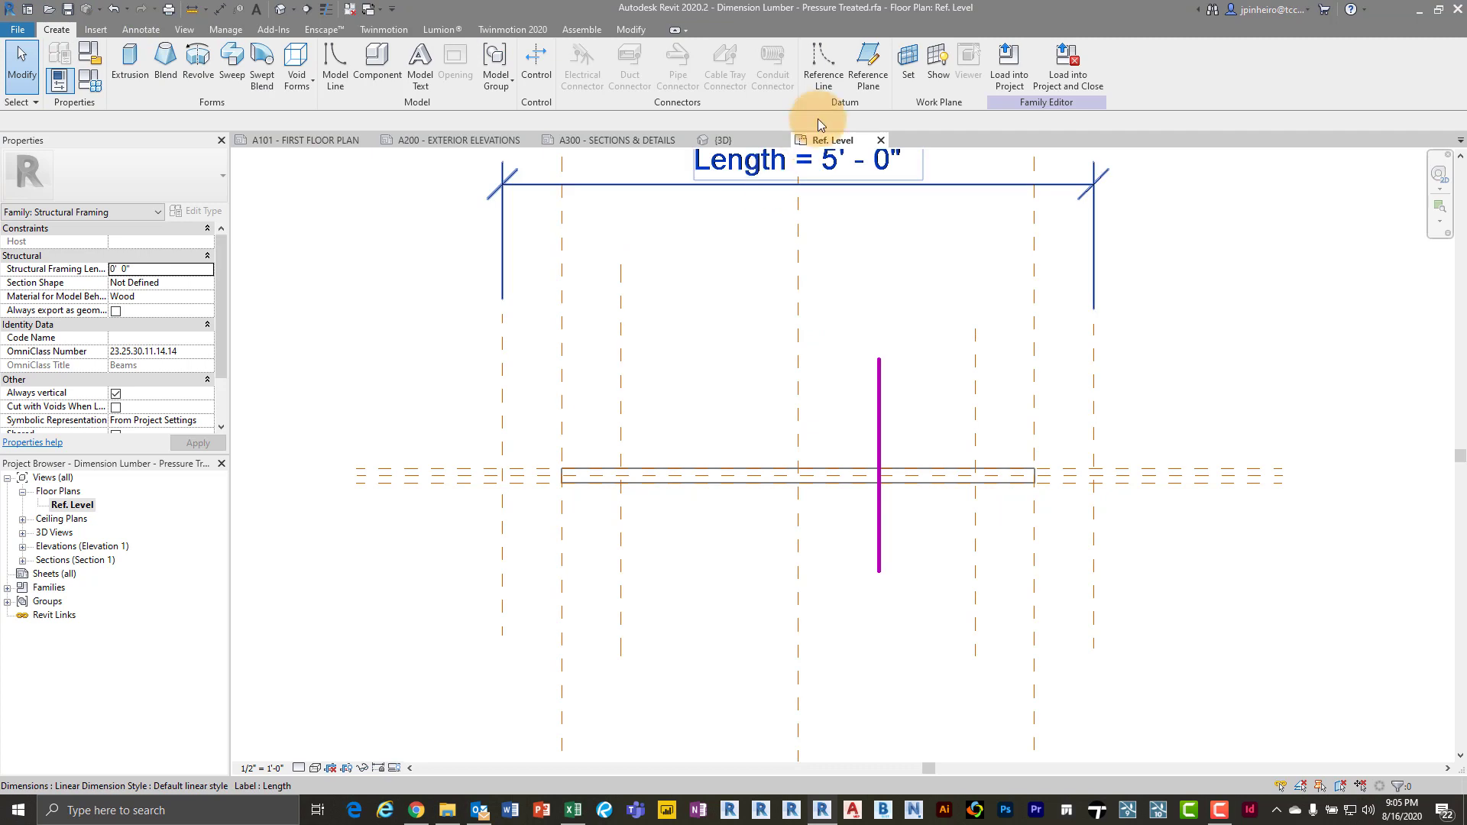
left_click(908, 68)
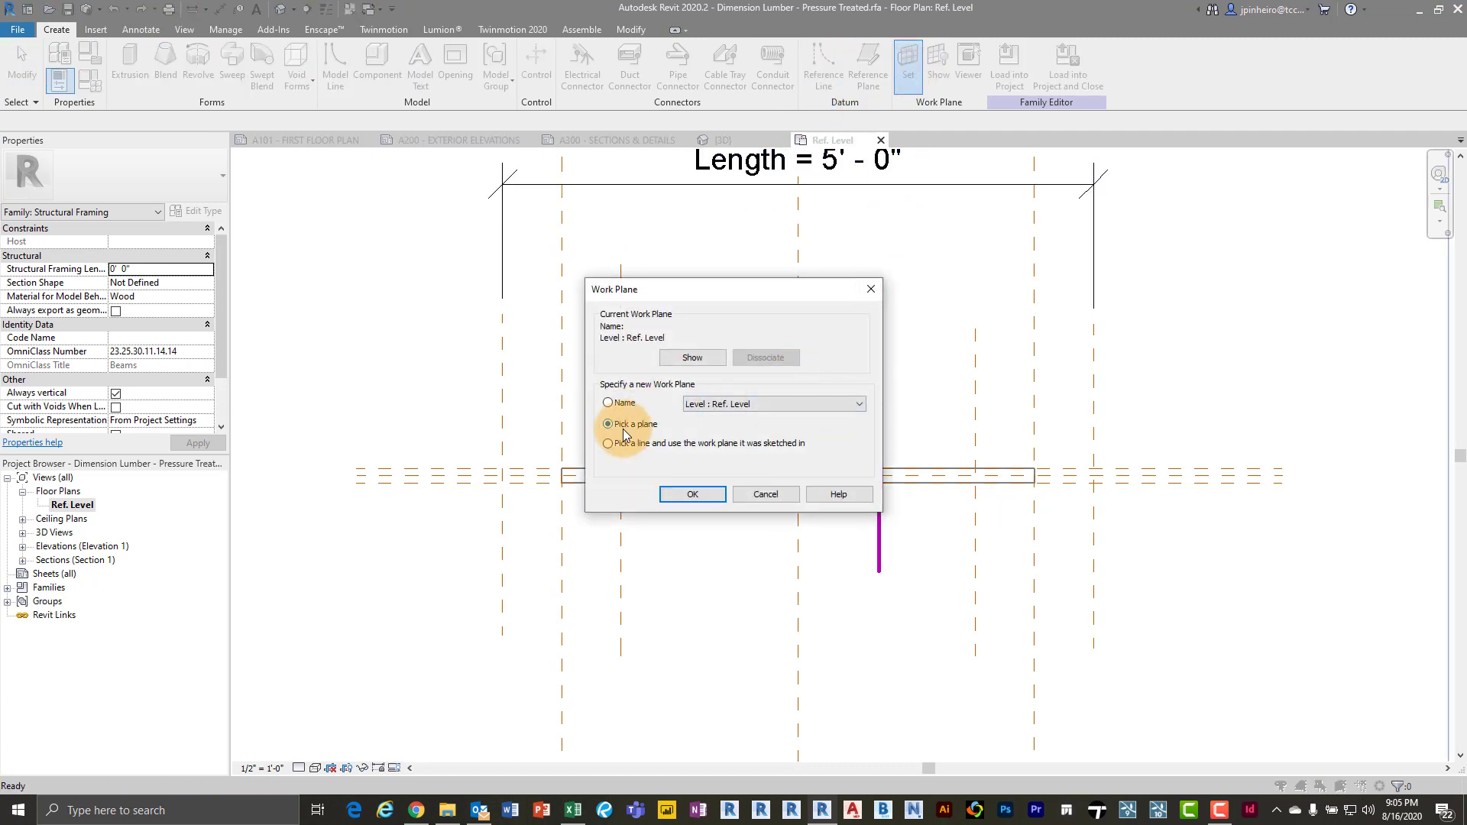
left_click(692, 494)
left_click(797, 532)
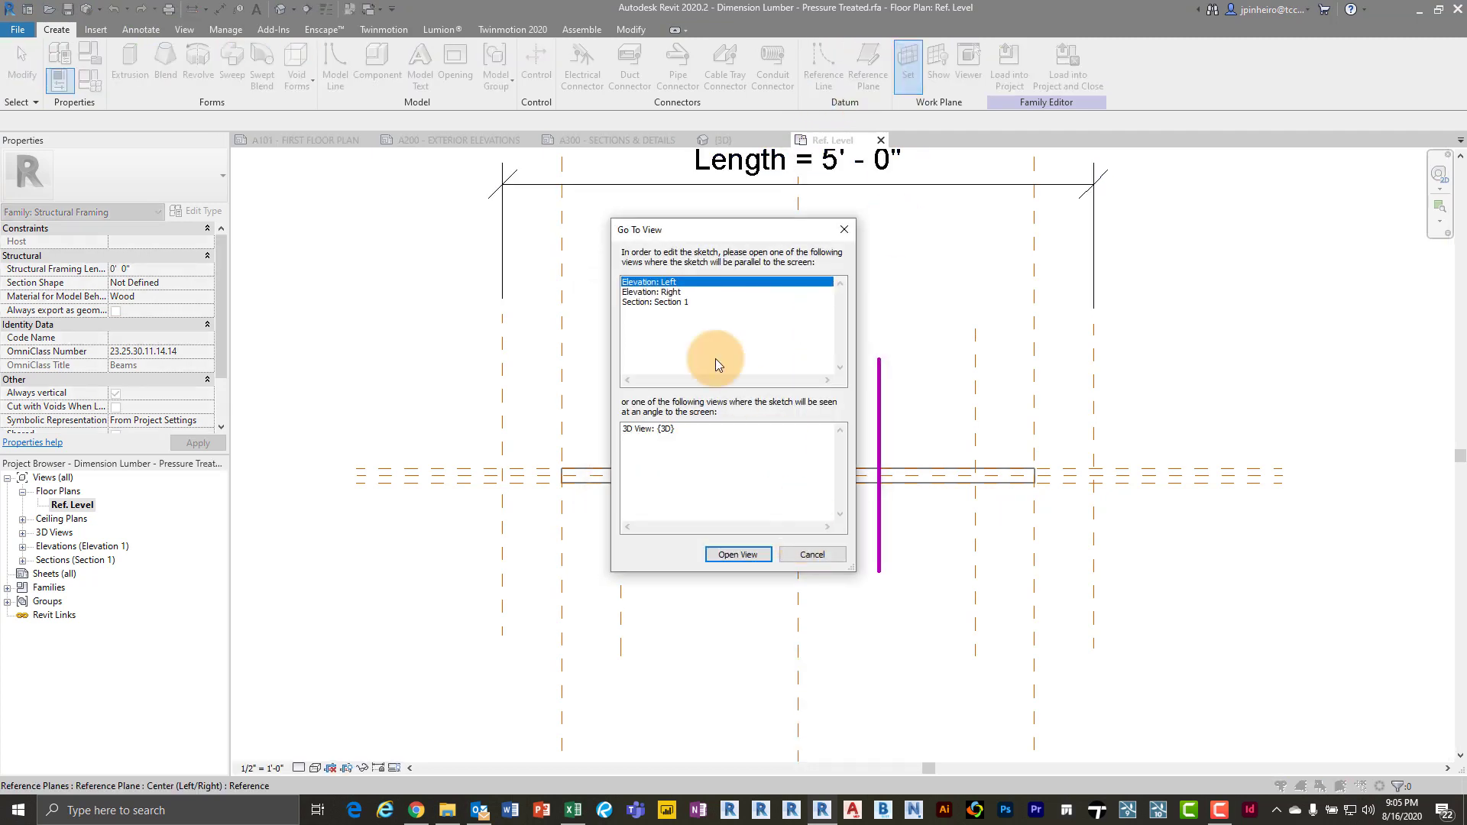
left_click(670, 303)
left_click(750, 553)
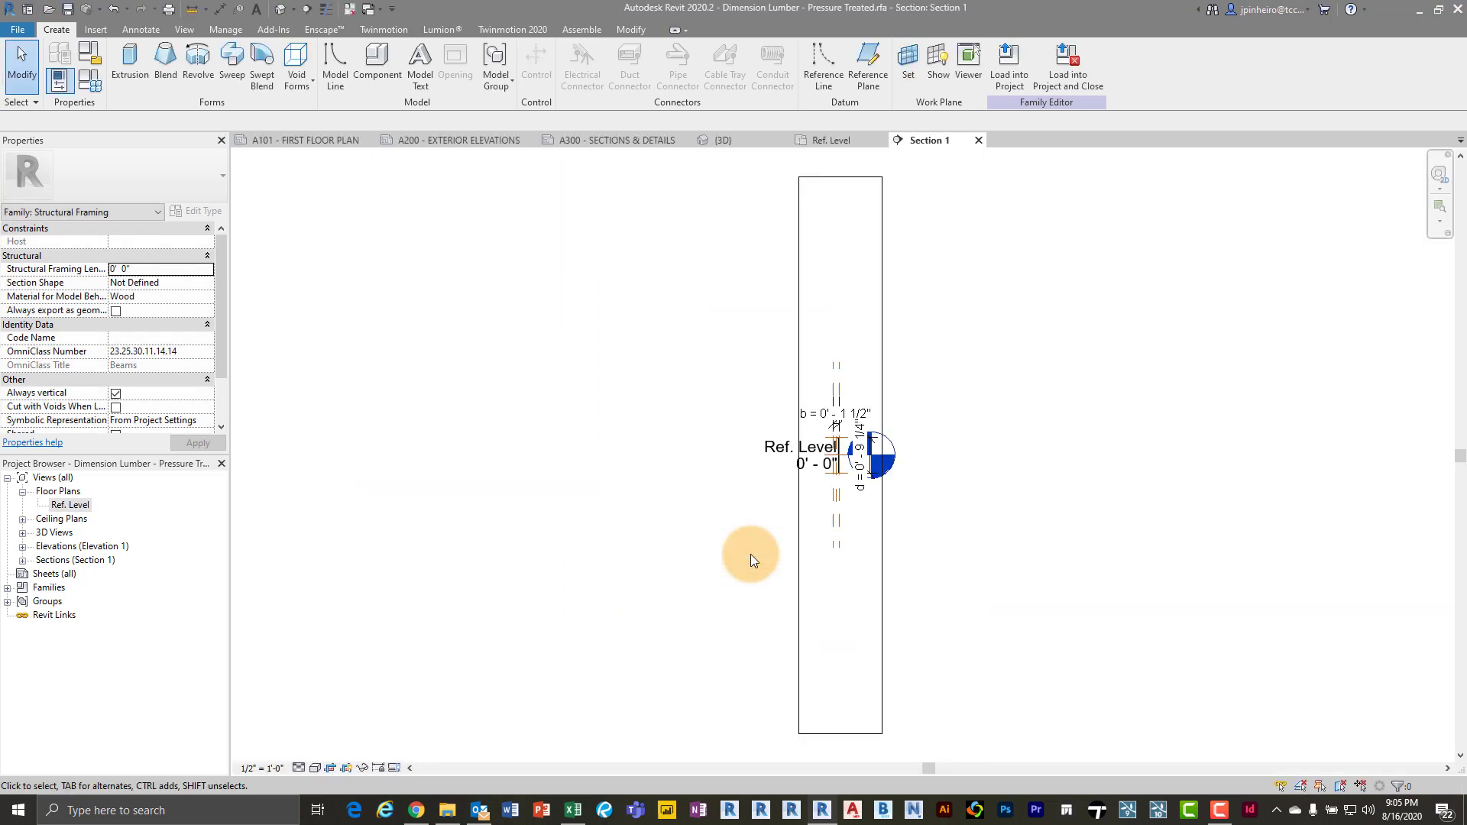
Set the section view's scale to 6" = 1'-0"
scroll(841, 428, "up", 5)
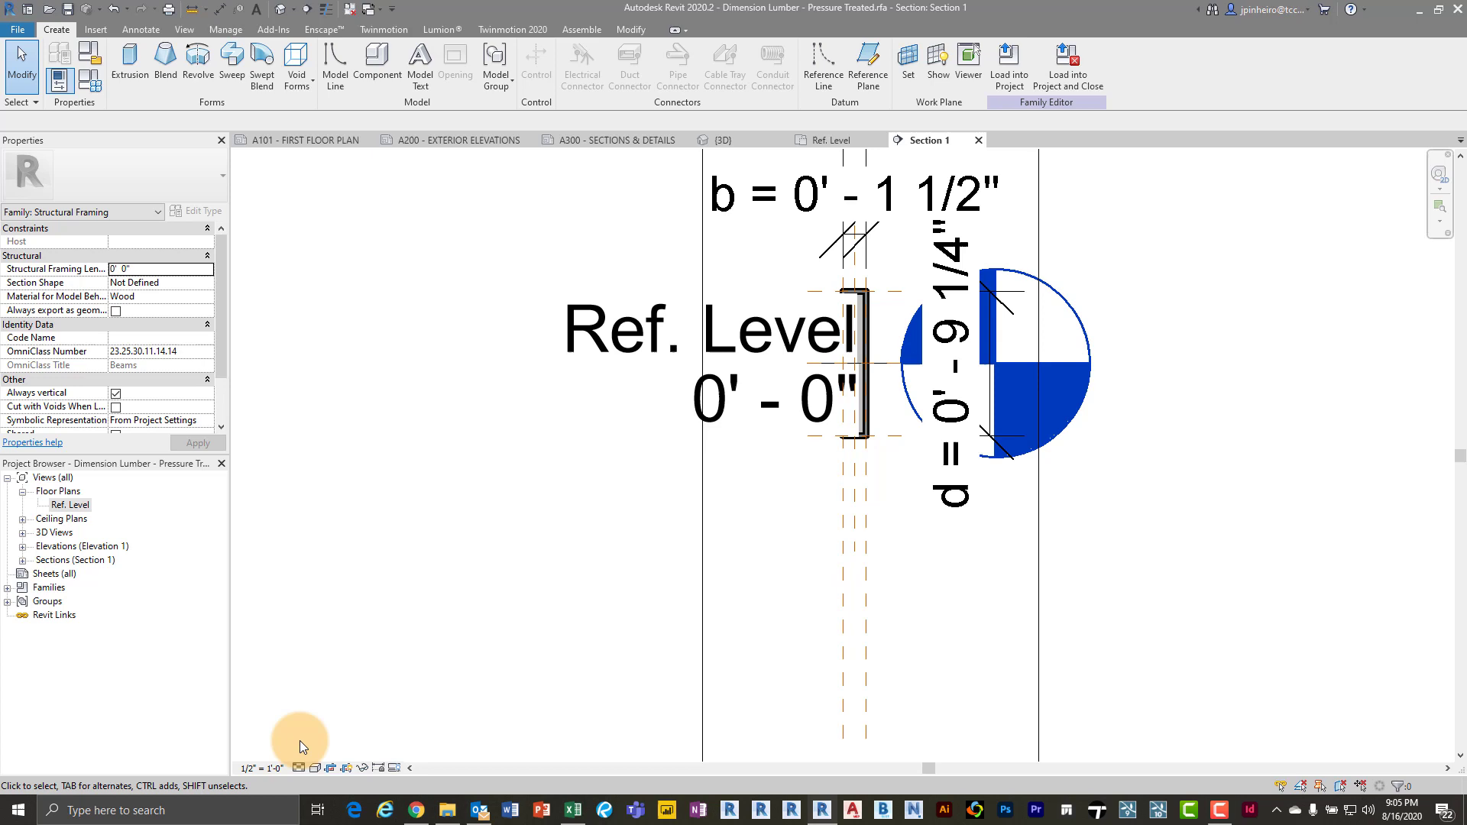
left_click(261, 768)
left_click(305, 320)
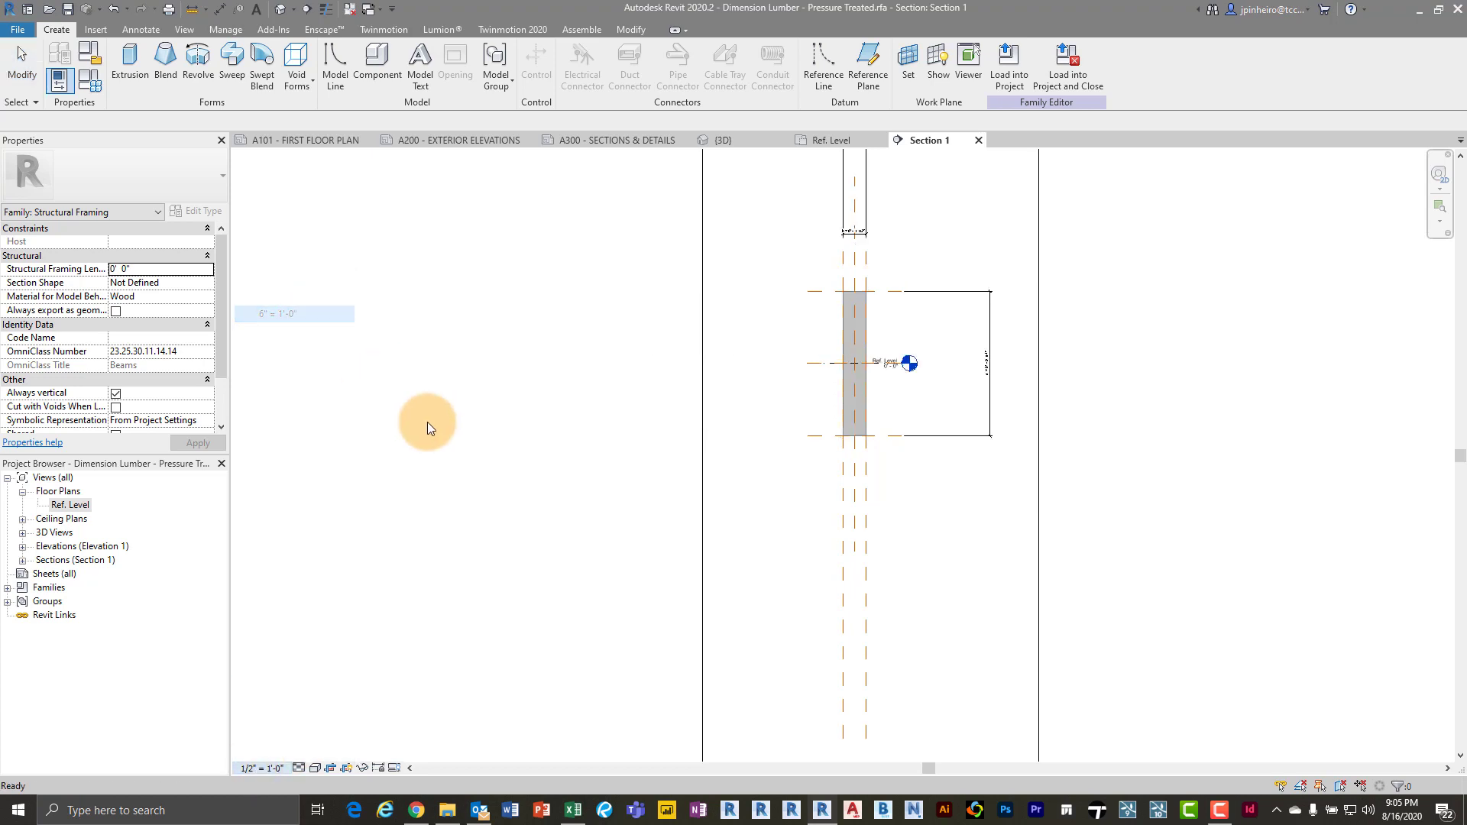
scroll(863, 351, "up", 4)
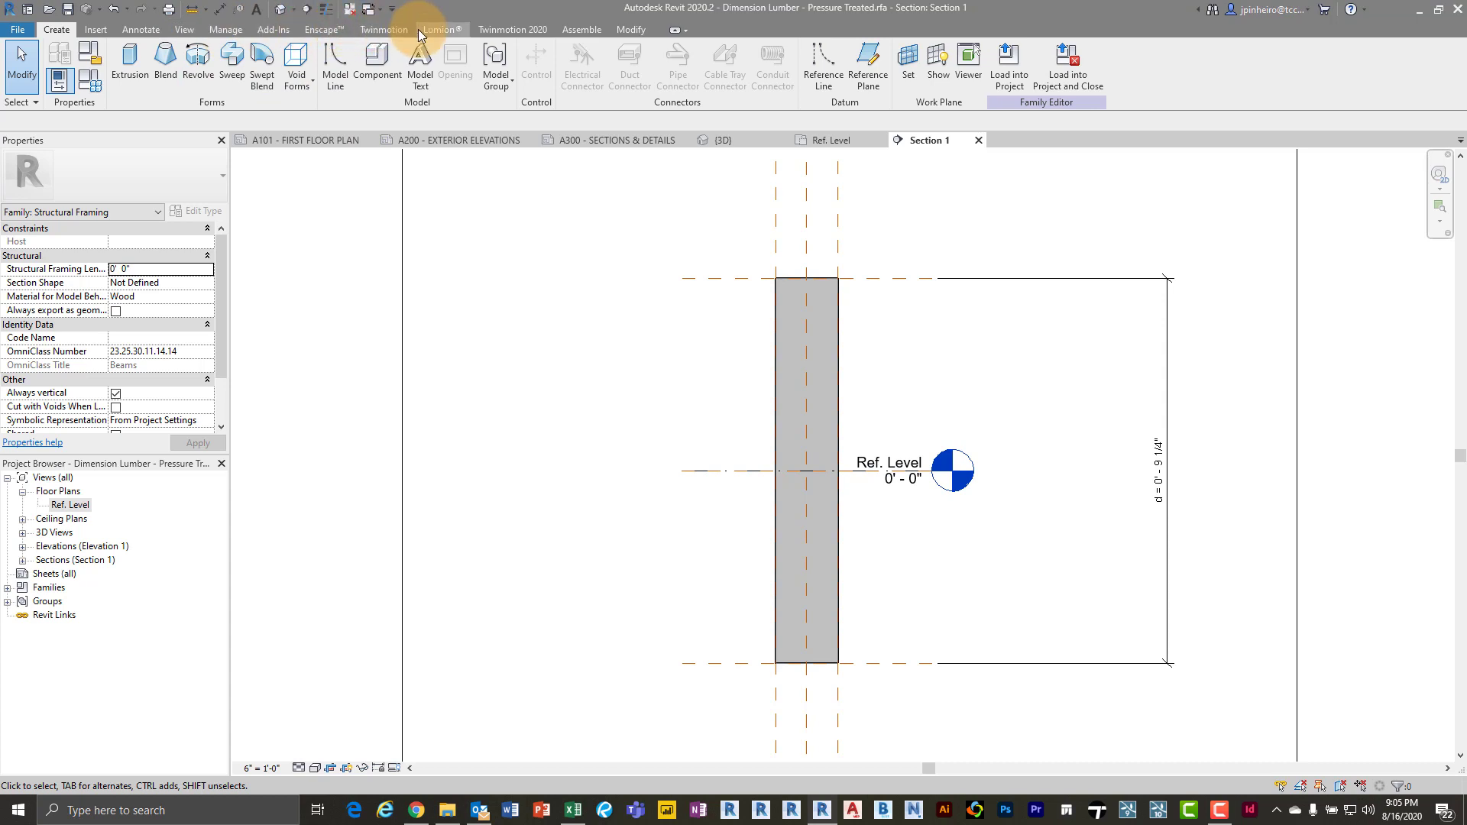
Draw a diagonal symbolic line in the Structural Framing [projection] subcategory from the member section's upper-left corner to its lower-right corner
left_click(142, 31)
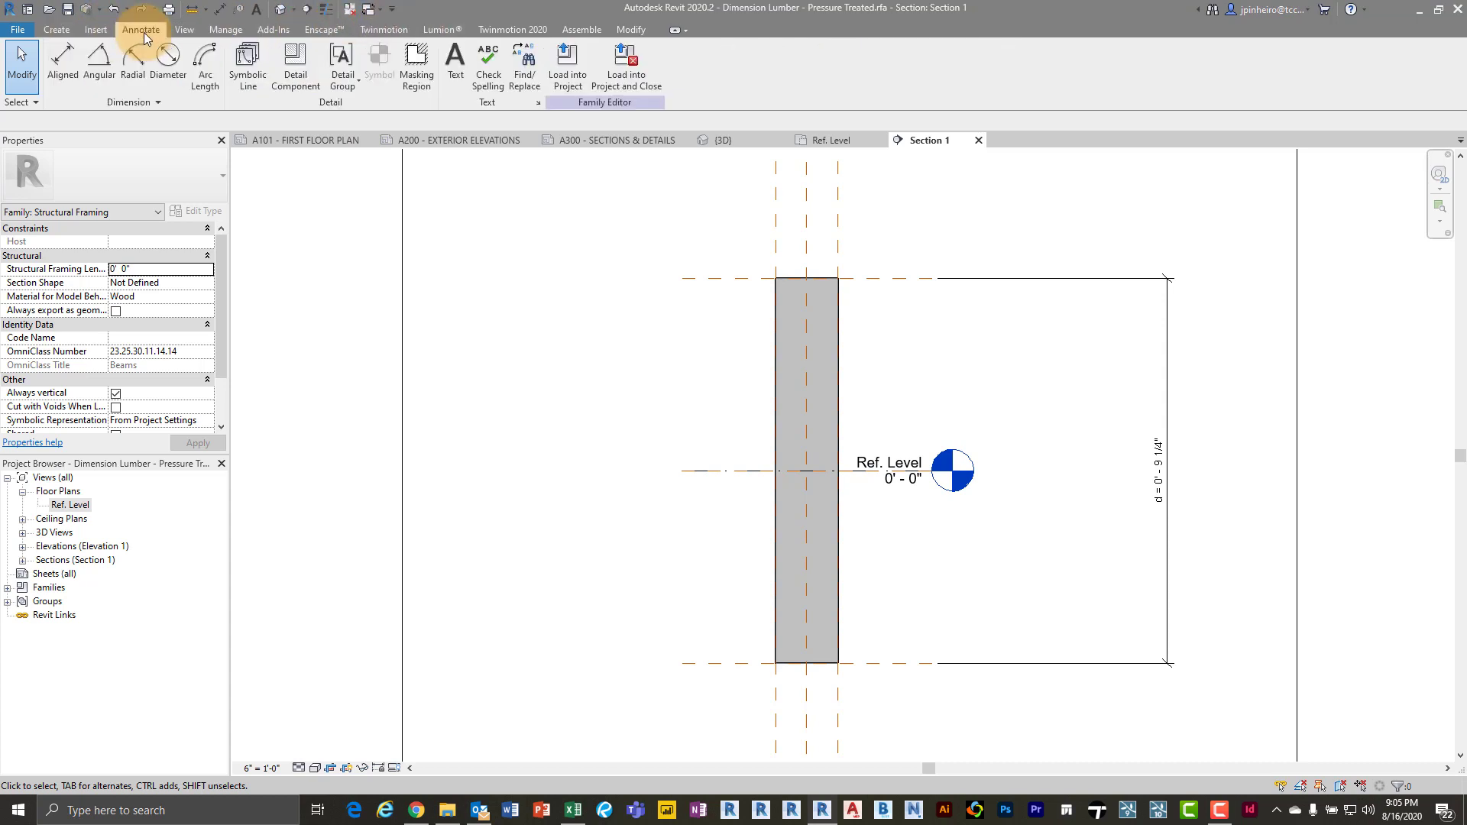
left_click(260, 83)
left_click(710, 80)
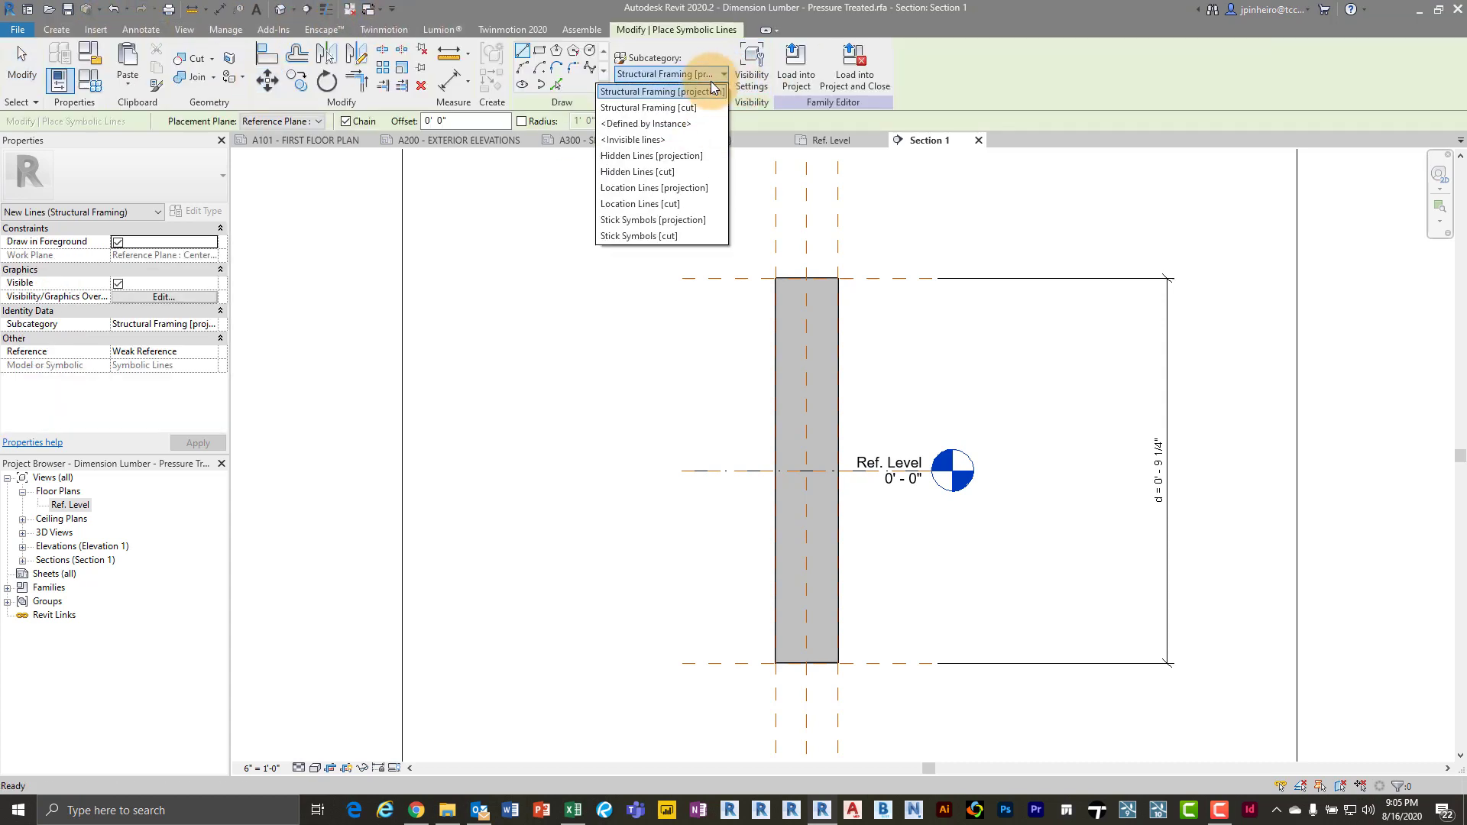
left_click(670, 93)
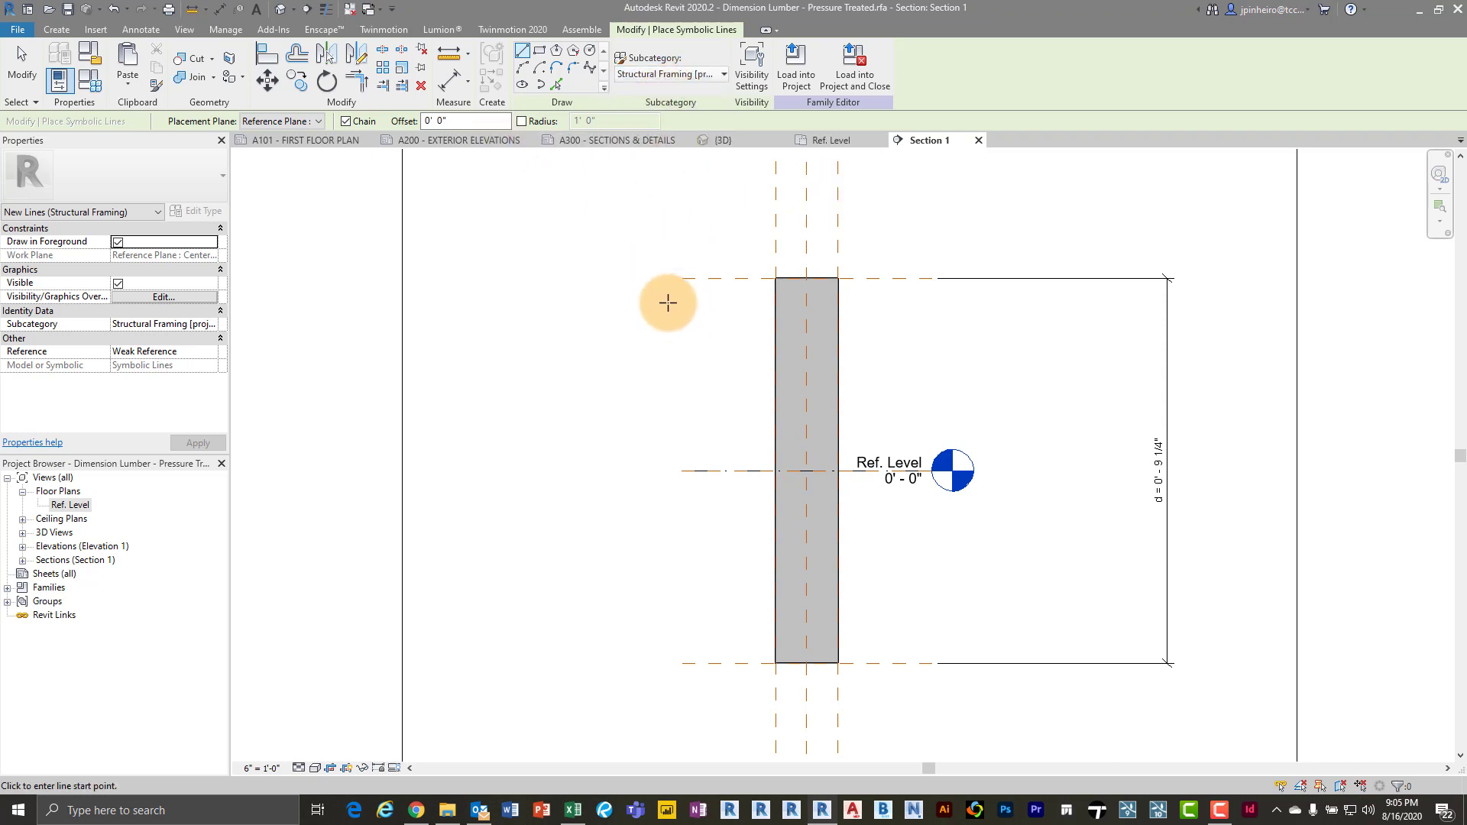
middle_click_drag(796, 301, 738, 293)
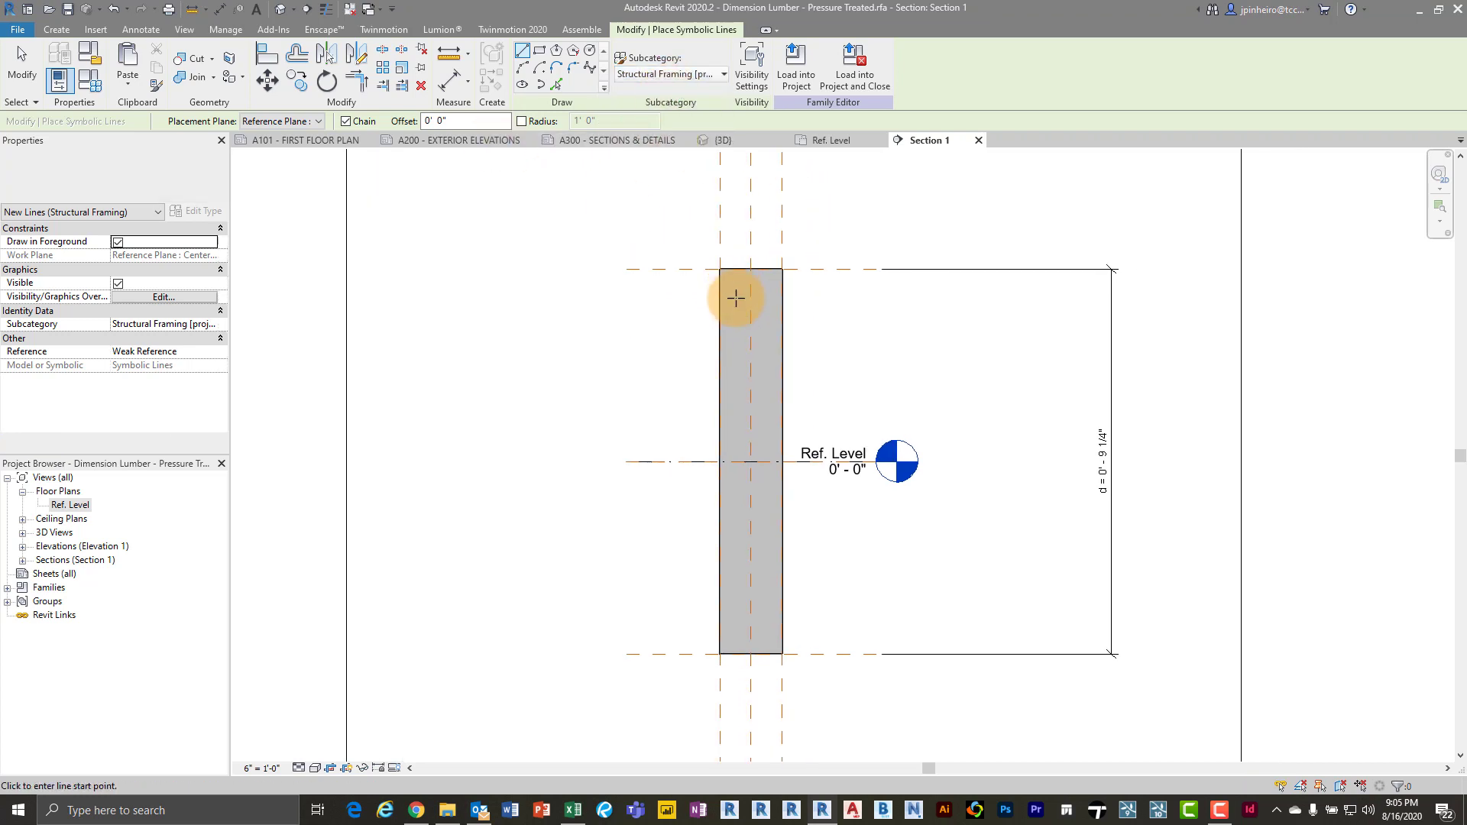
left_click(719, 269)
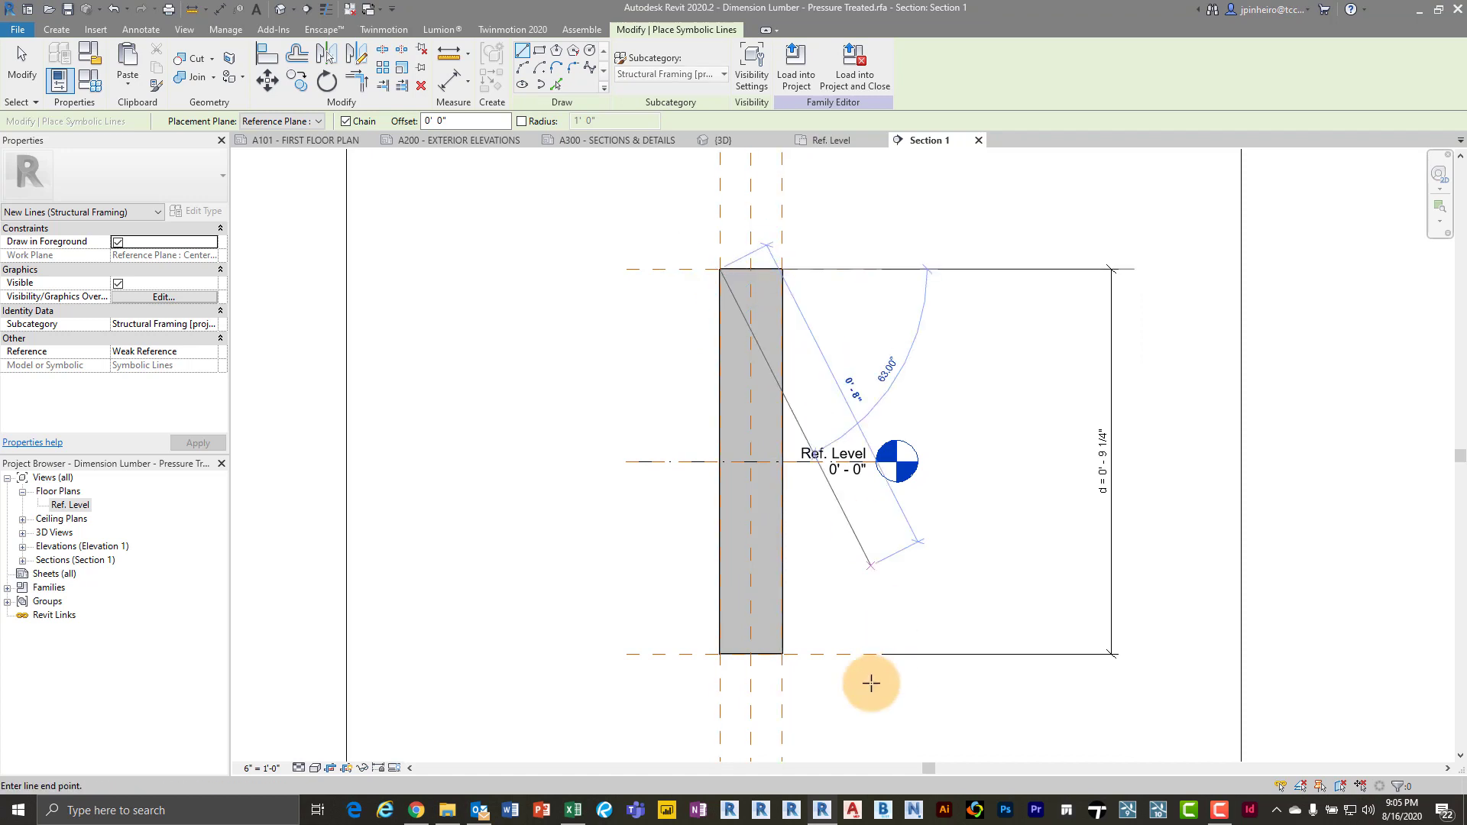
left_click(783, 654)
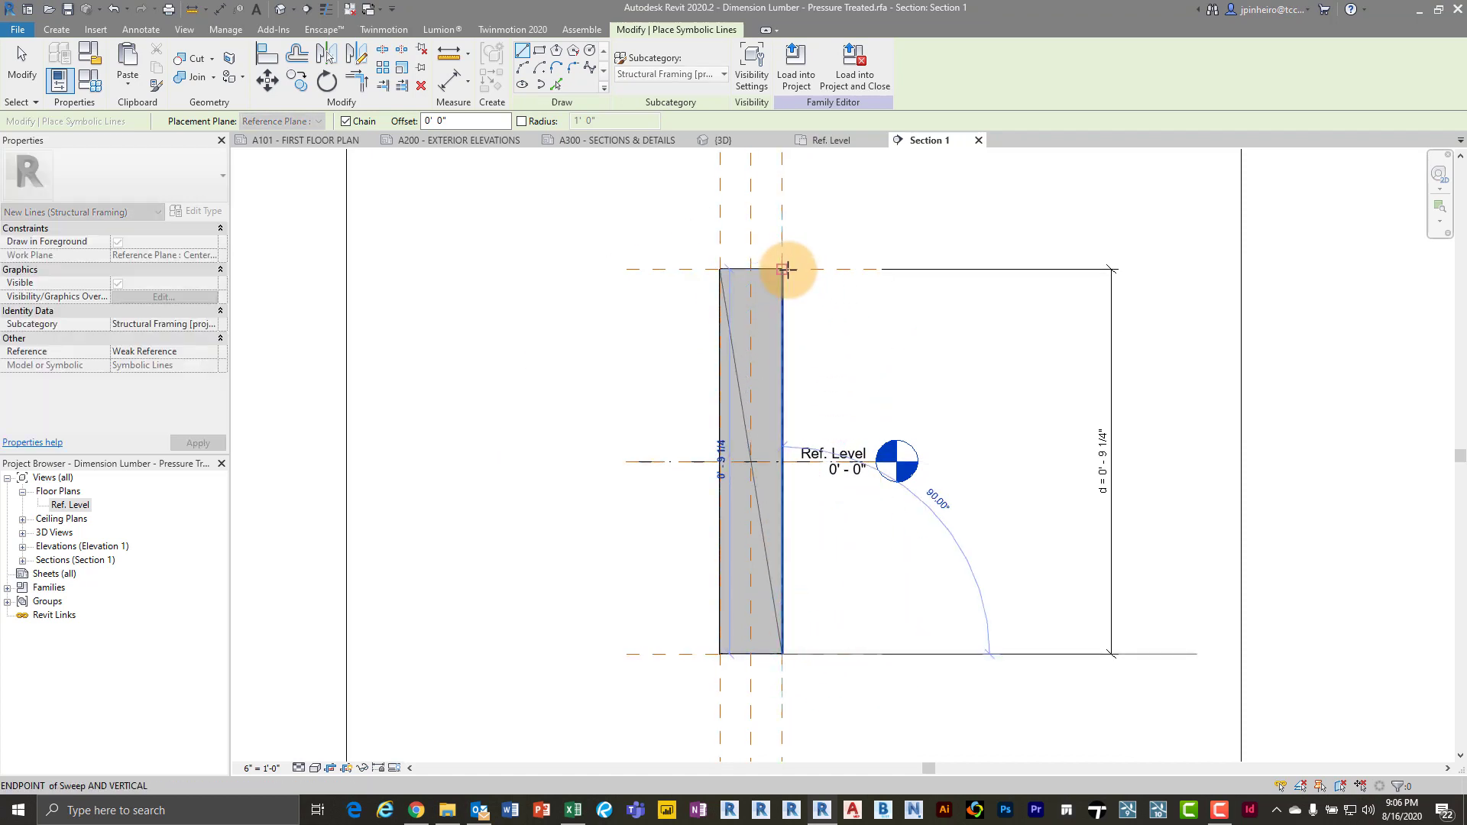
left_click(783, 269)
key("Escape")
key("Escape")
left_click(787, 420)
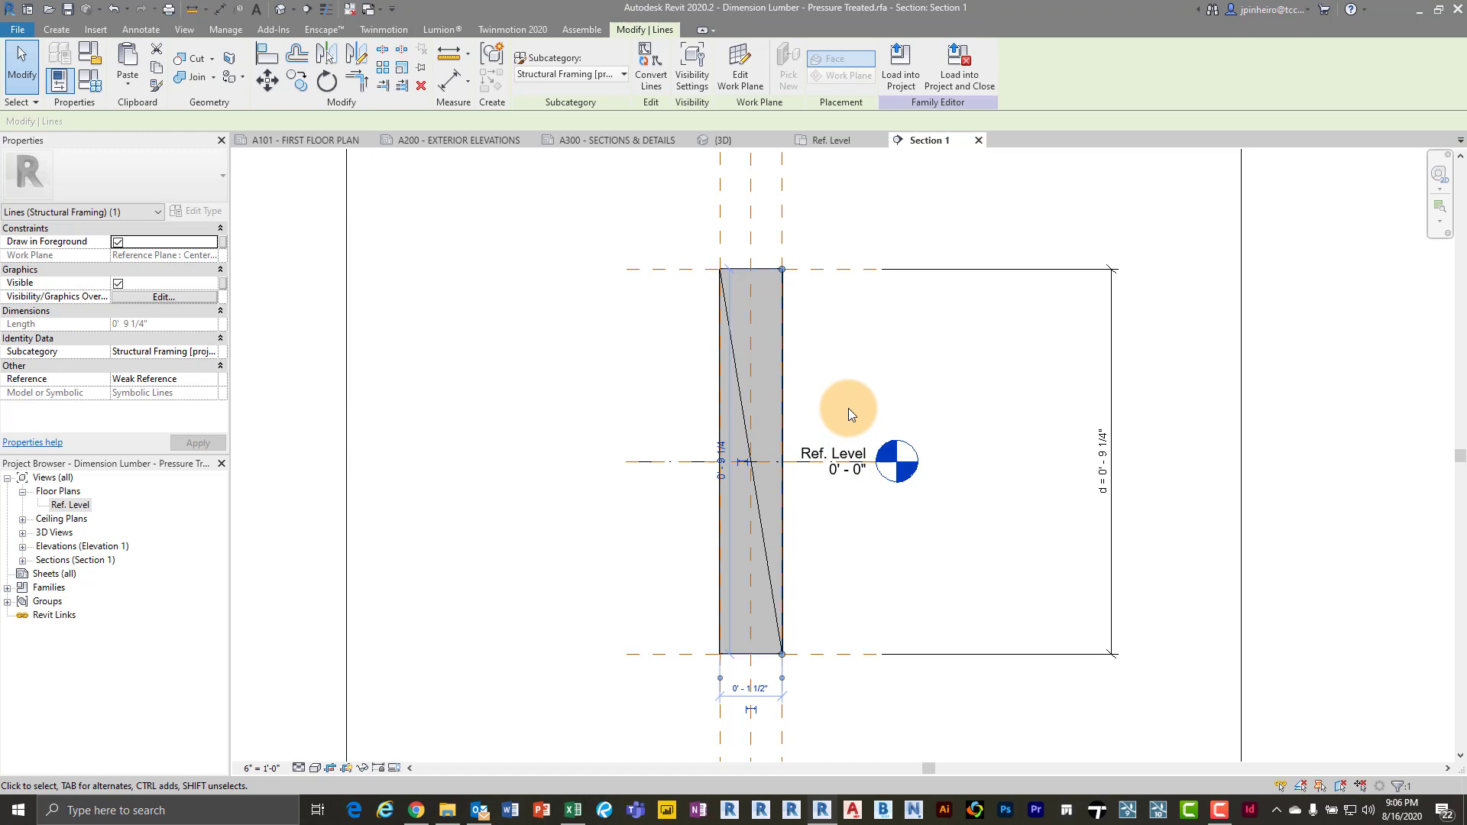
left_click(848, 408)
Draw a second diagonal symbolic line from the member section's upper-right corner to its lower-left corner, completing the X
left_click(64, 30)
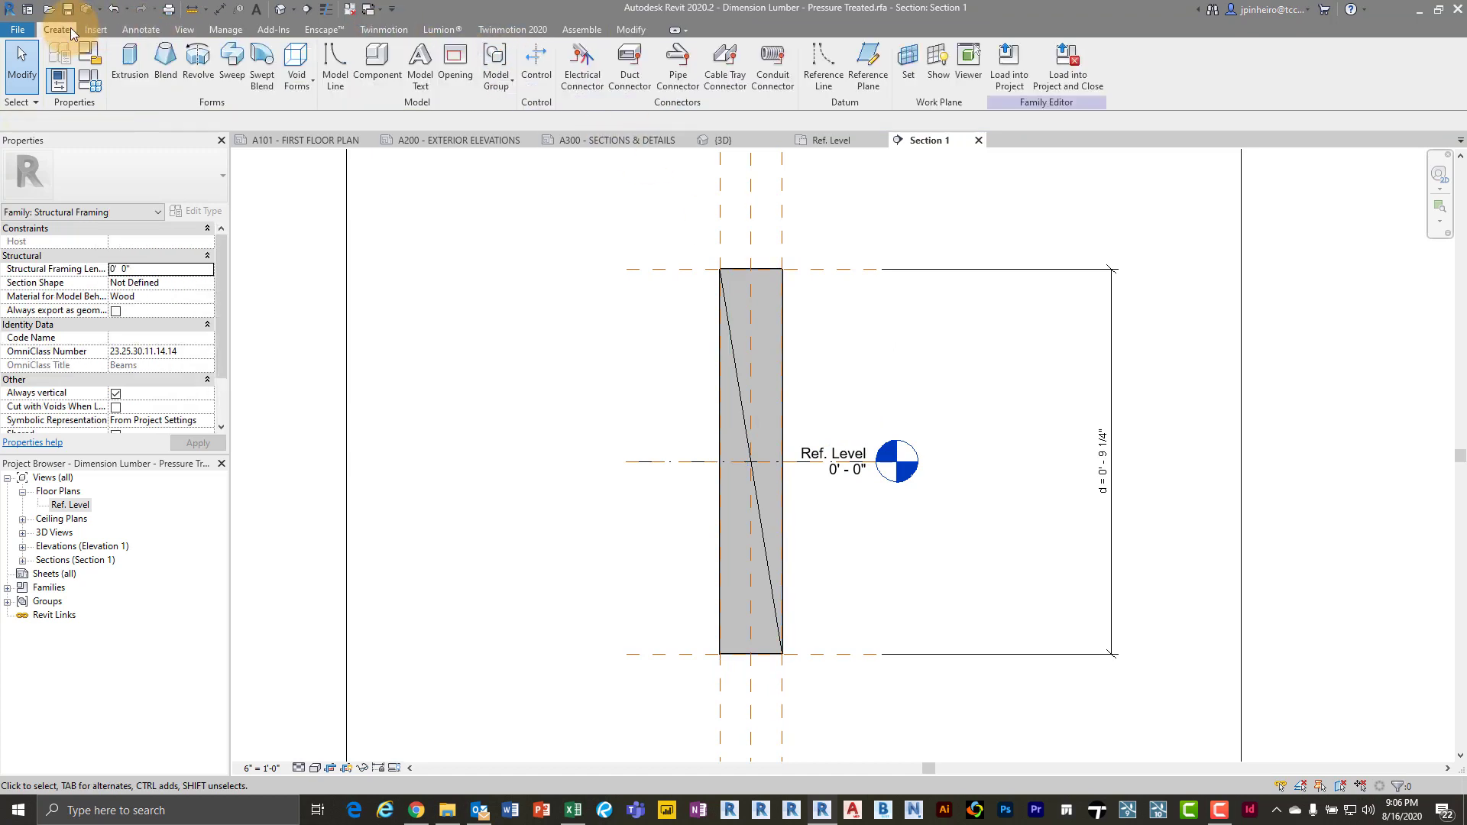
left_click(141, 29)
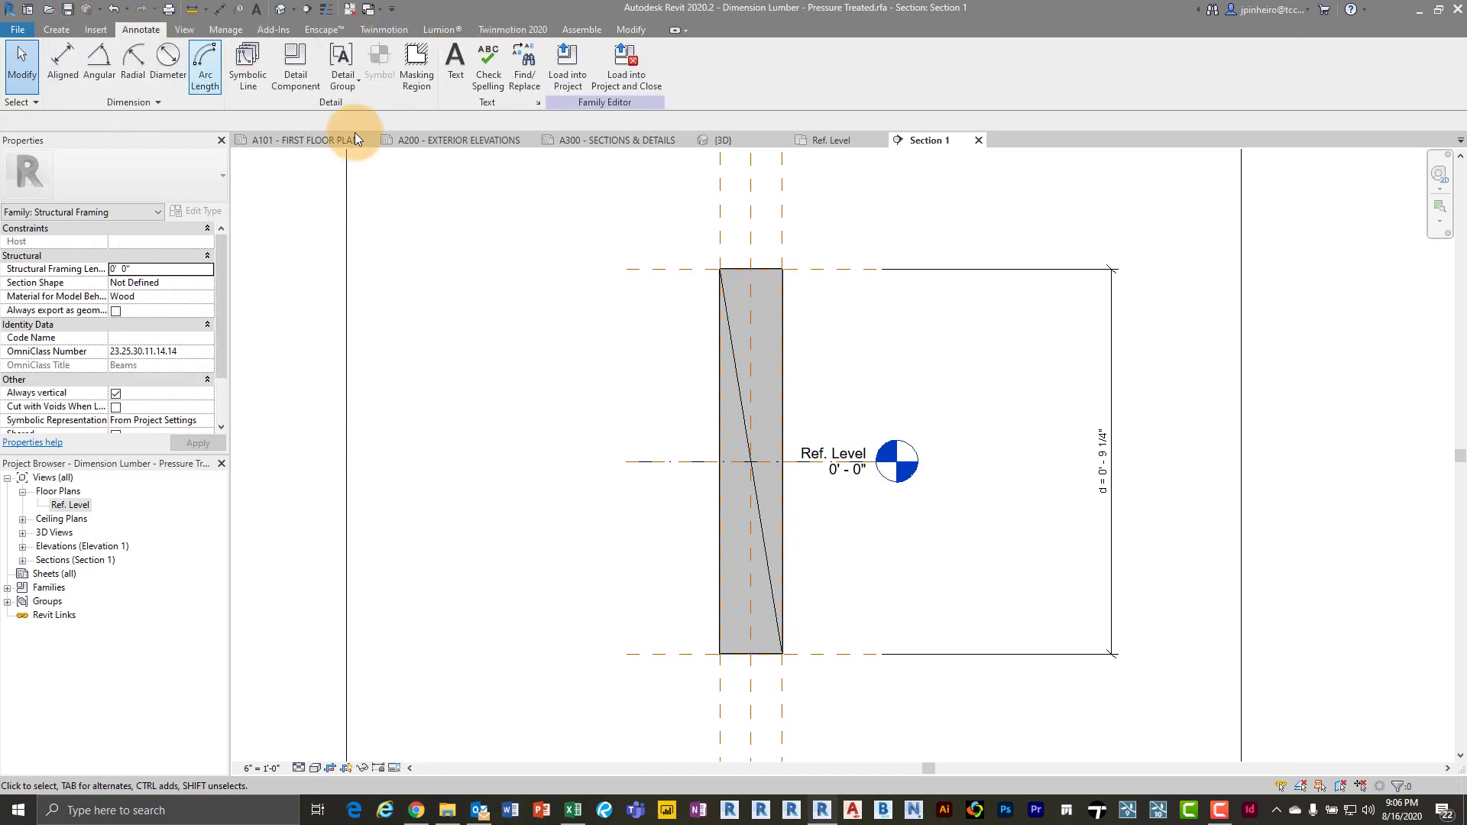
left_click(252, 69)
left_click(786, 271)
left_click(721, 655)
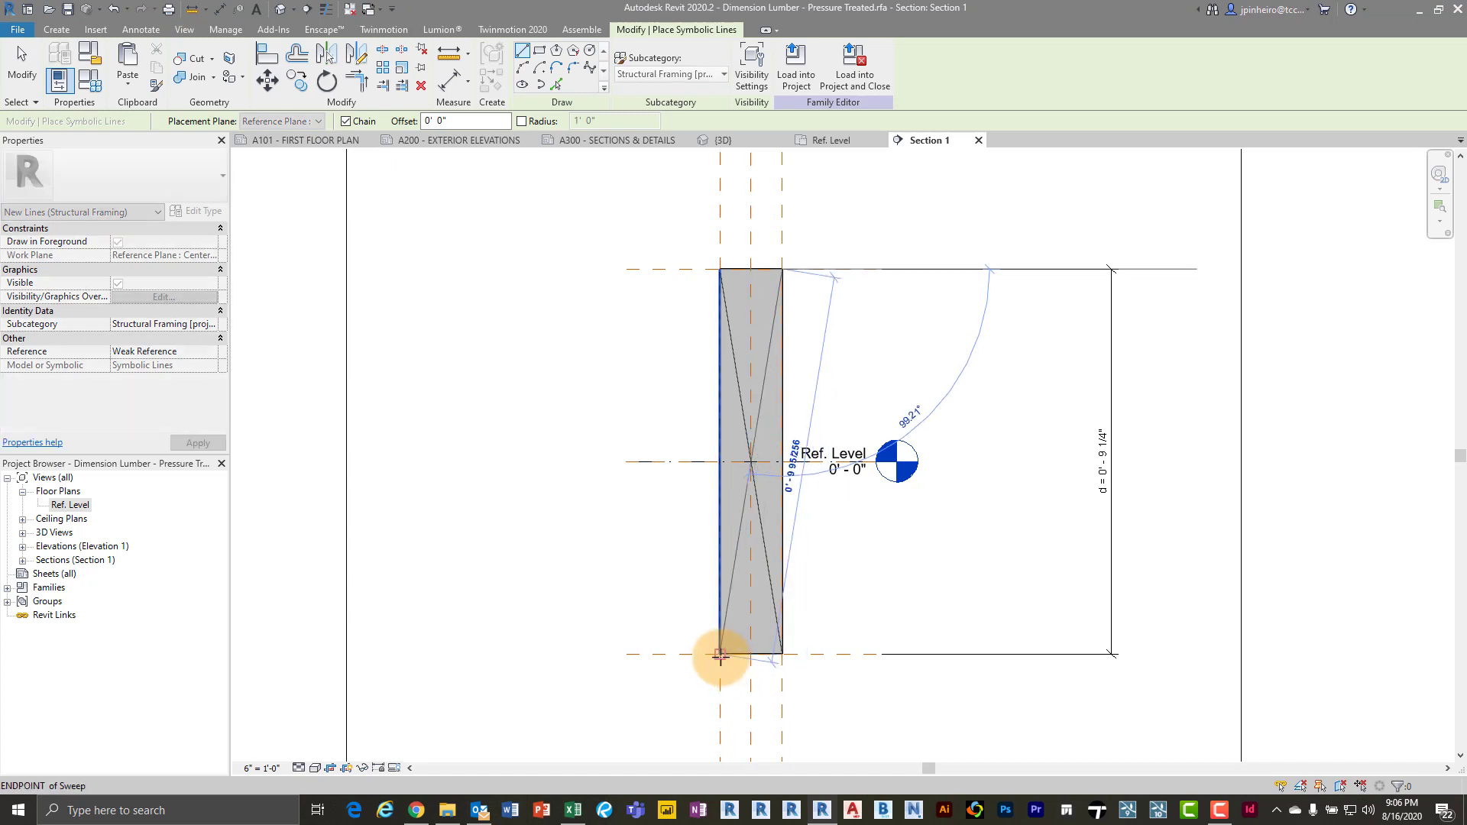
key("Escape")
key("Escape")
scroll(747, 585, "up", 1)
scroll(747, 586, "up", 1)
scroll(800, 620, "down", 2)
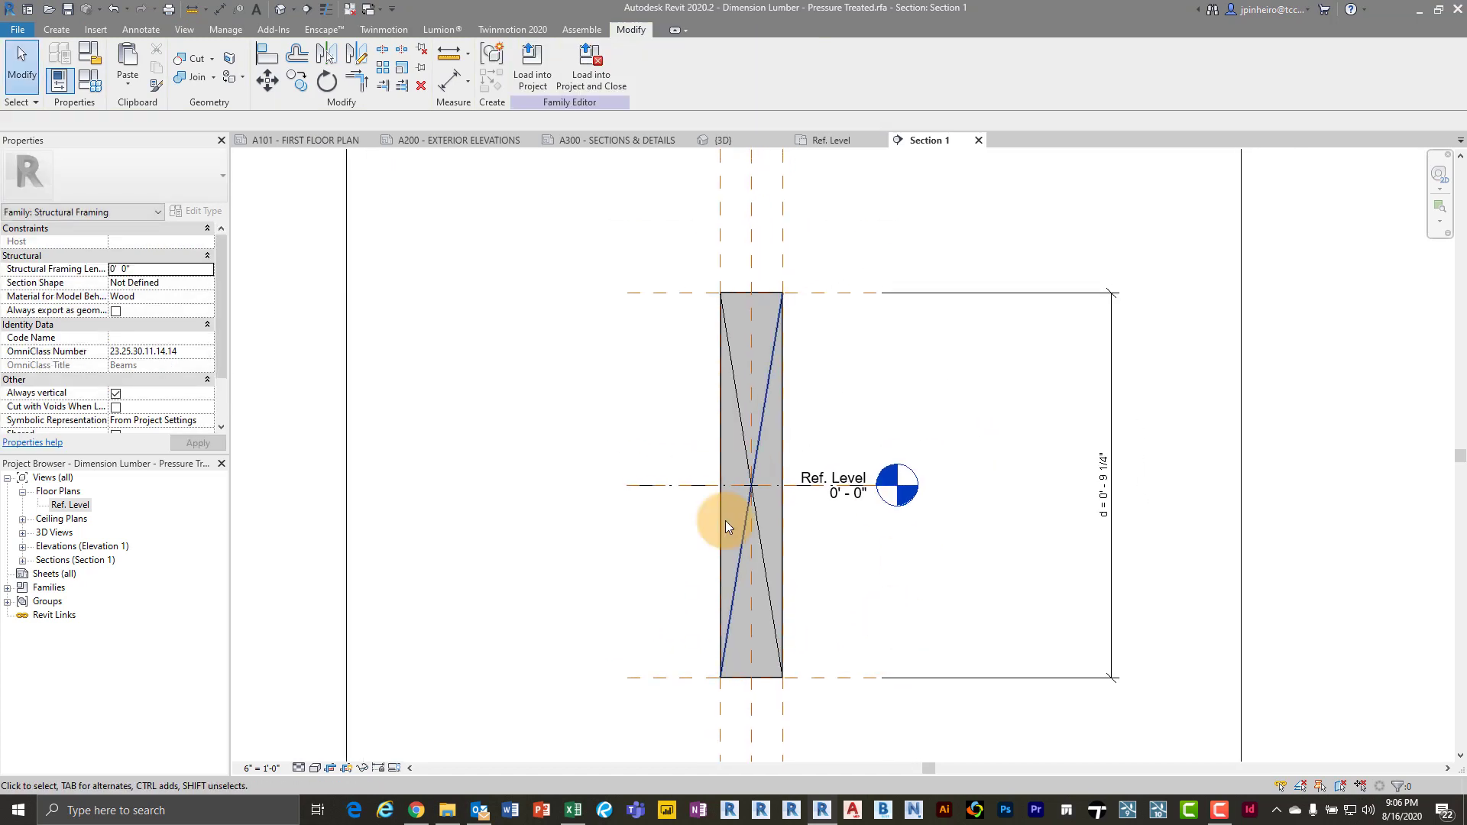
Try to move the member's lower reference plane down, and undo the move
left_click(811, 677)
middle_click_drag(807, 679, 802, 589)
left_click_drag(802, 589, 809, 703)
key("ctrl+z")
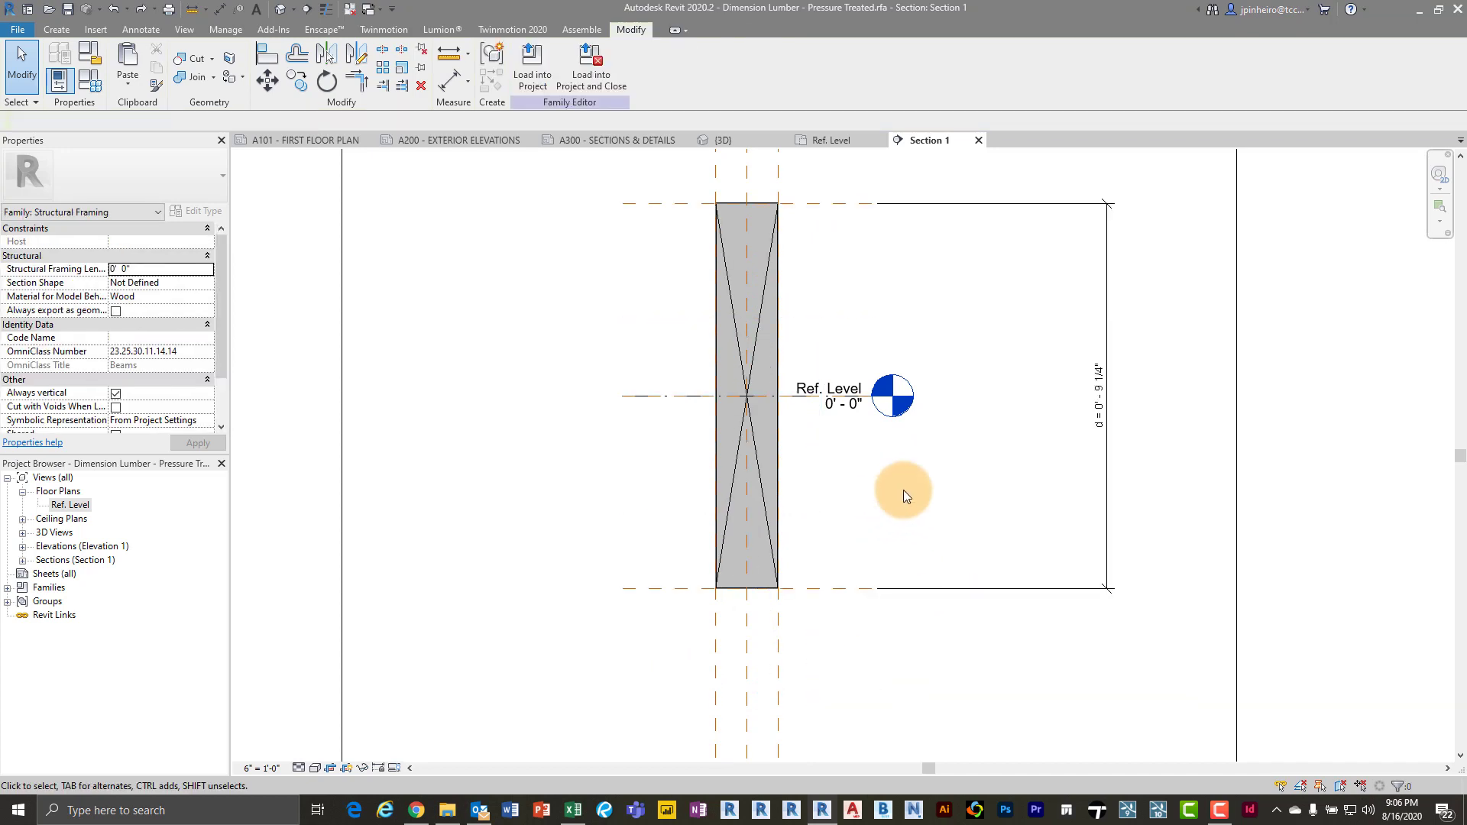
Flex the family by switching its current type to 2x6 and applying it
left_click(118, 86)
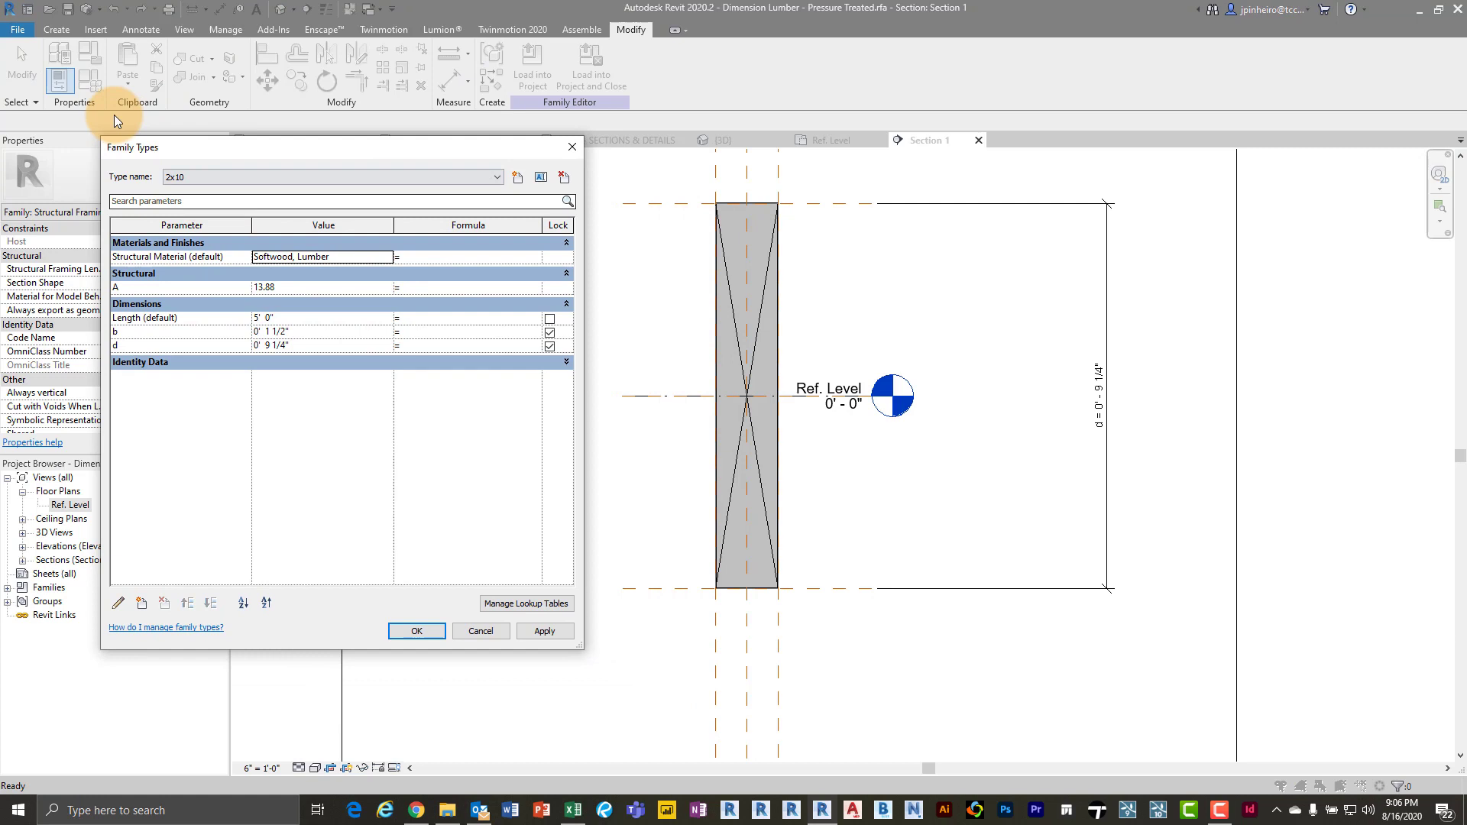
left_click(277, 175)
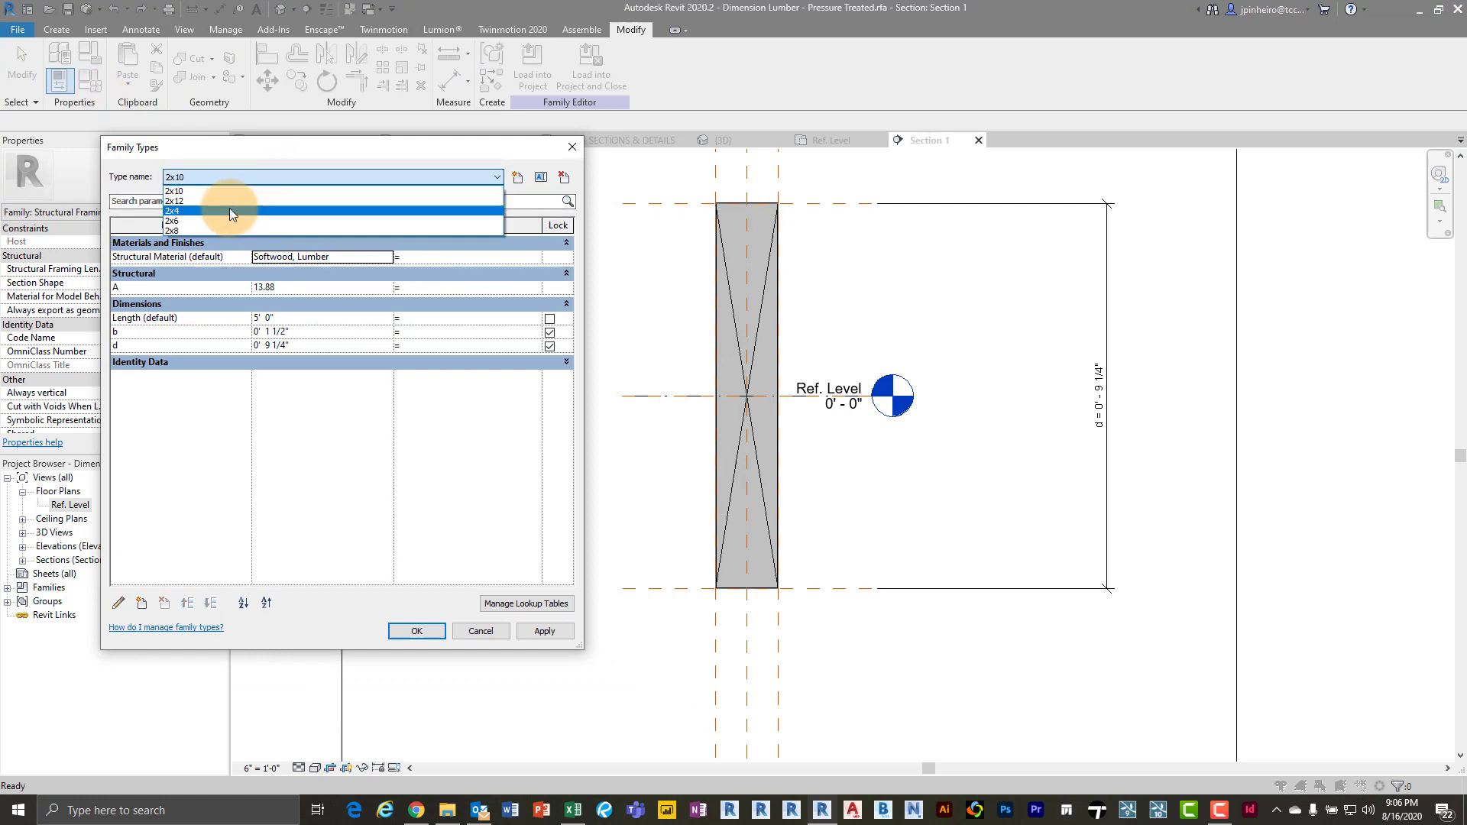
left_click(228, 222)
left_click(545, 631)
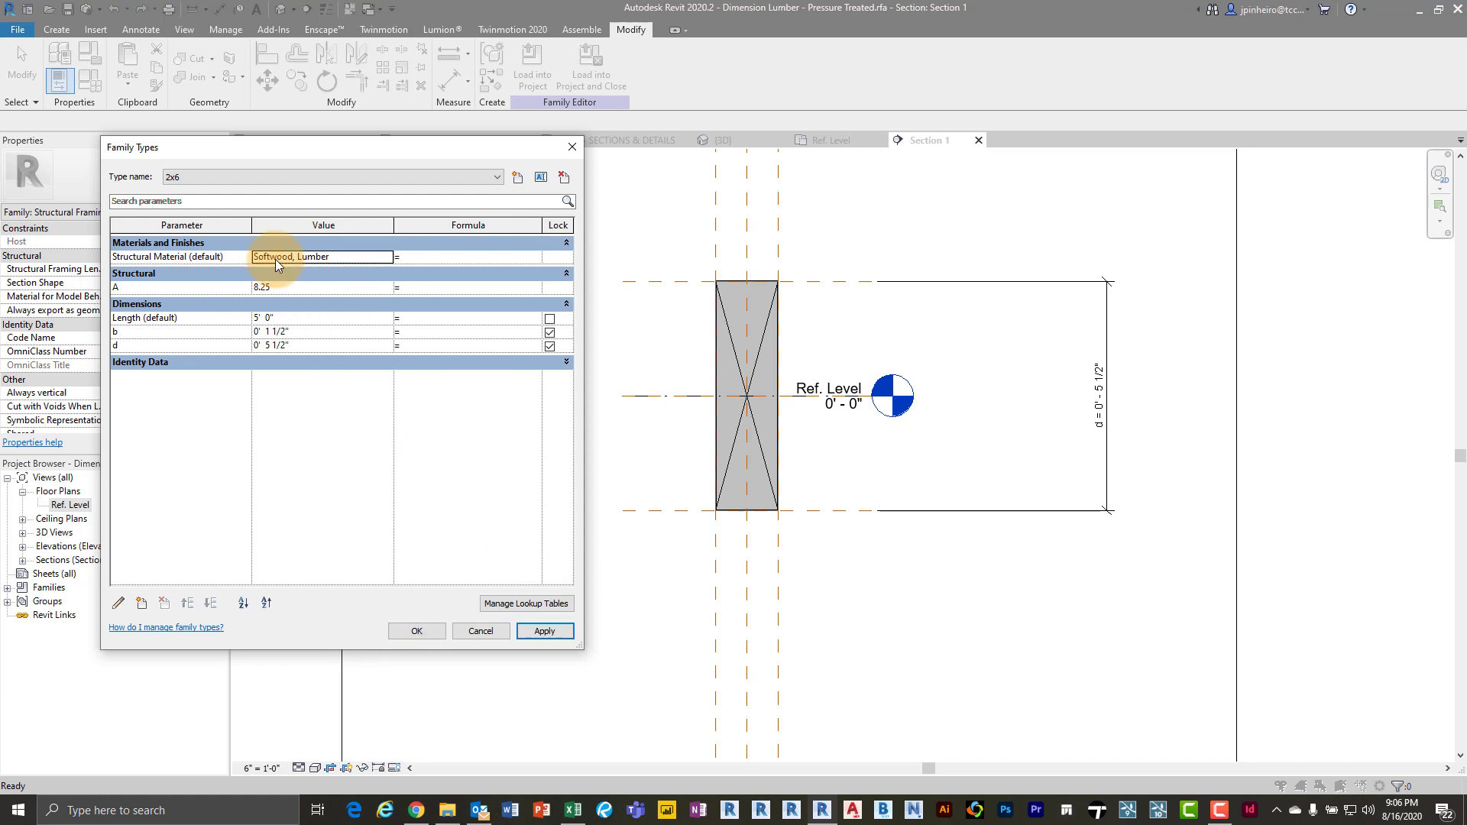
left_click(415, 631)
Align the lower-right end of the diagonal symbolic line with the member's bottom reference plane
scroll(810, 518, "up", 5)
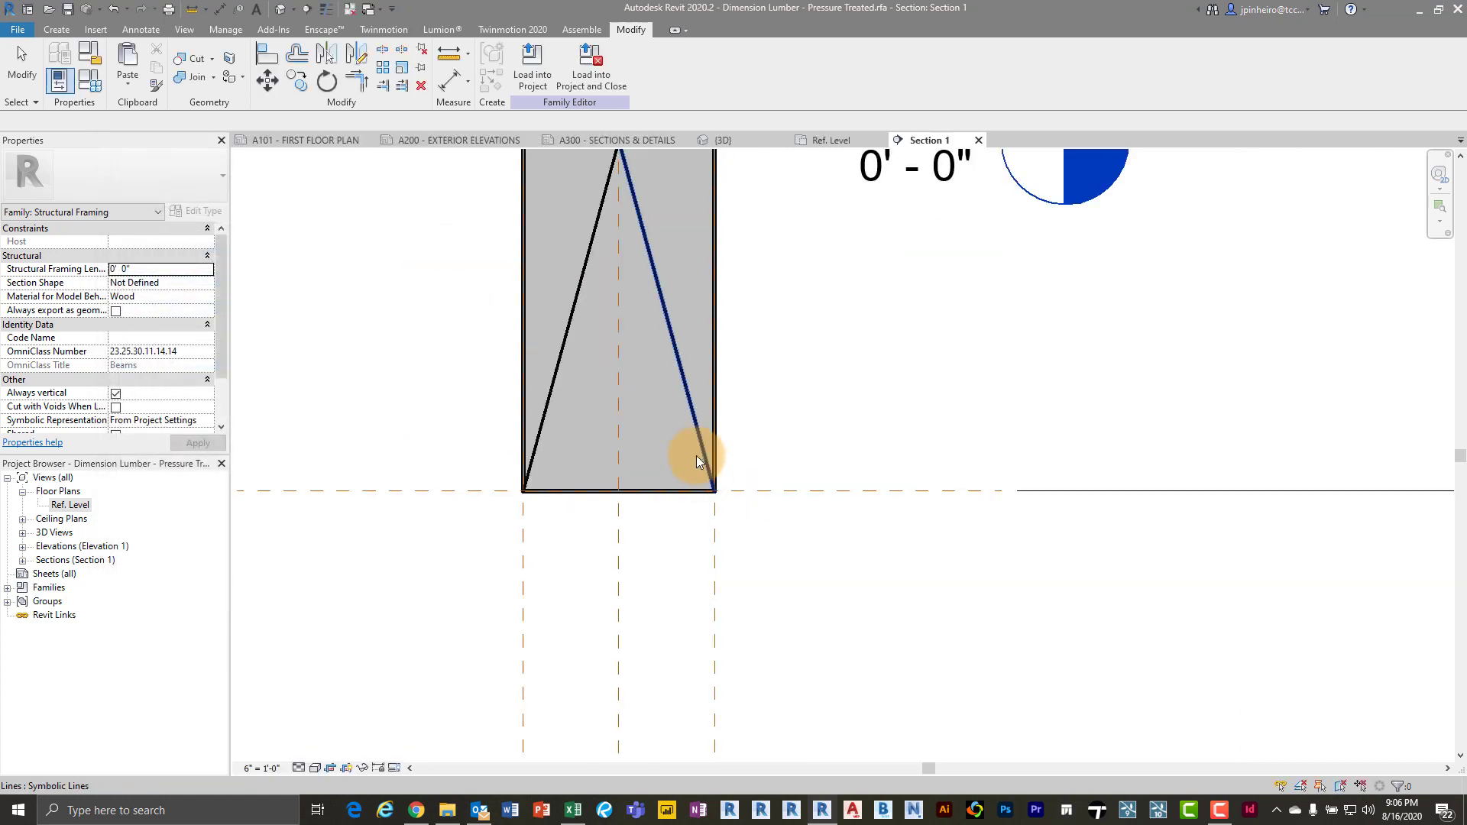
key("a")
key("l")
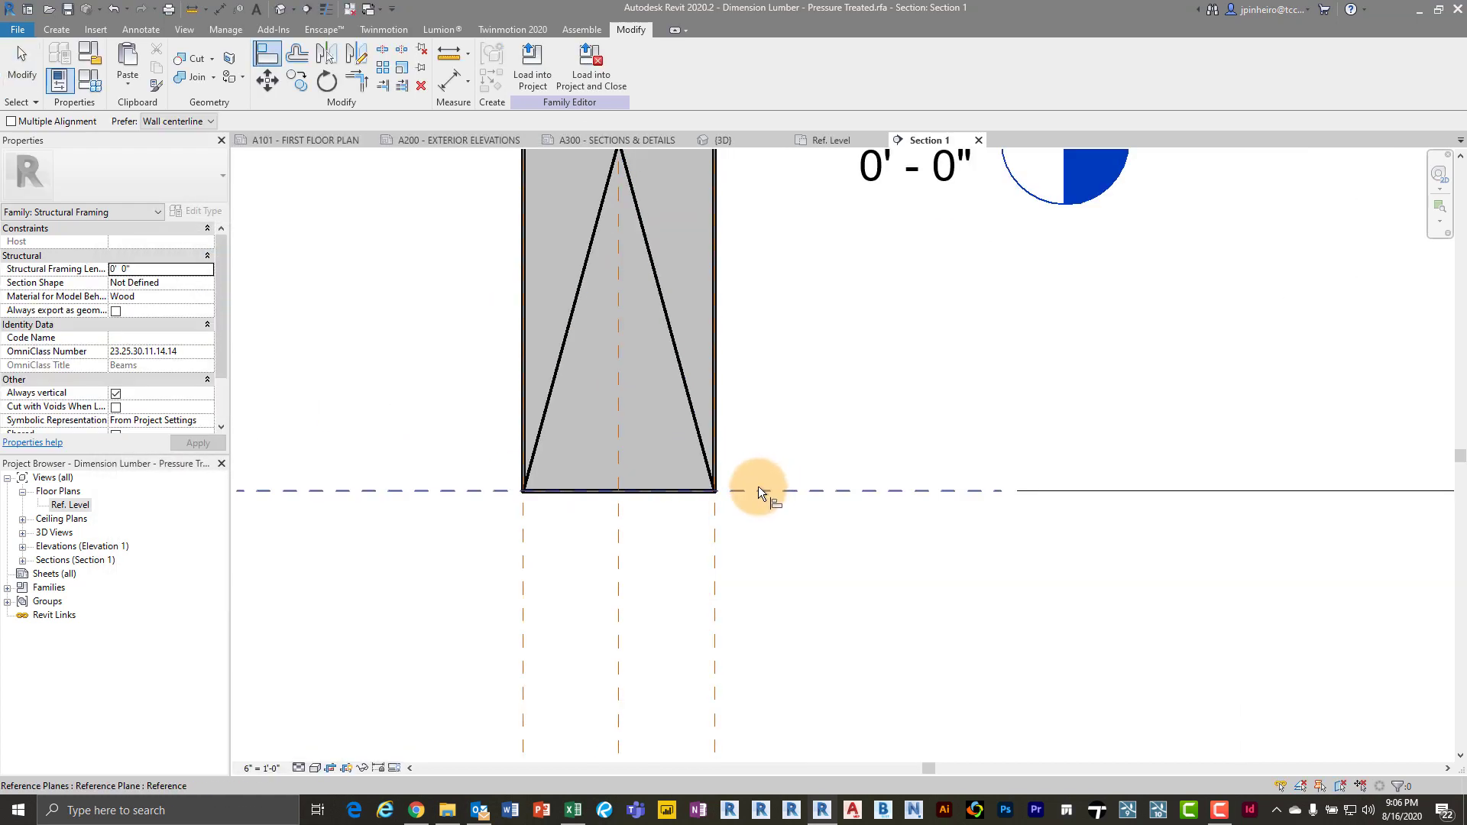
key("Tab")
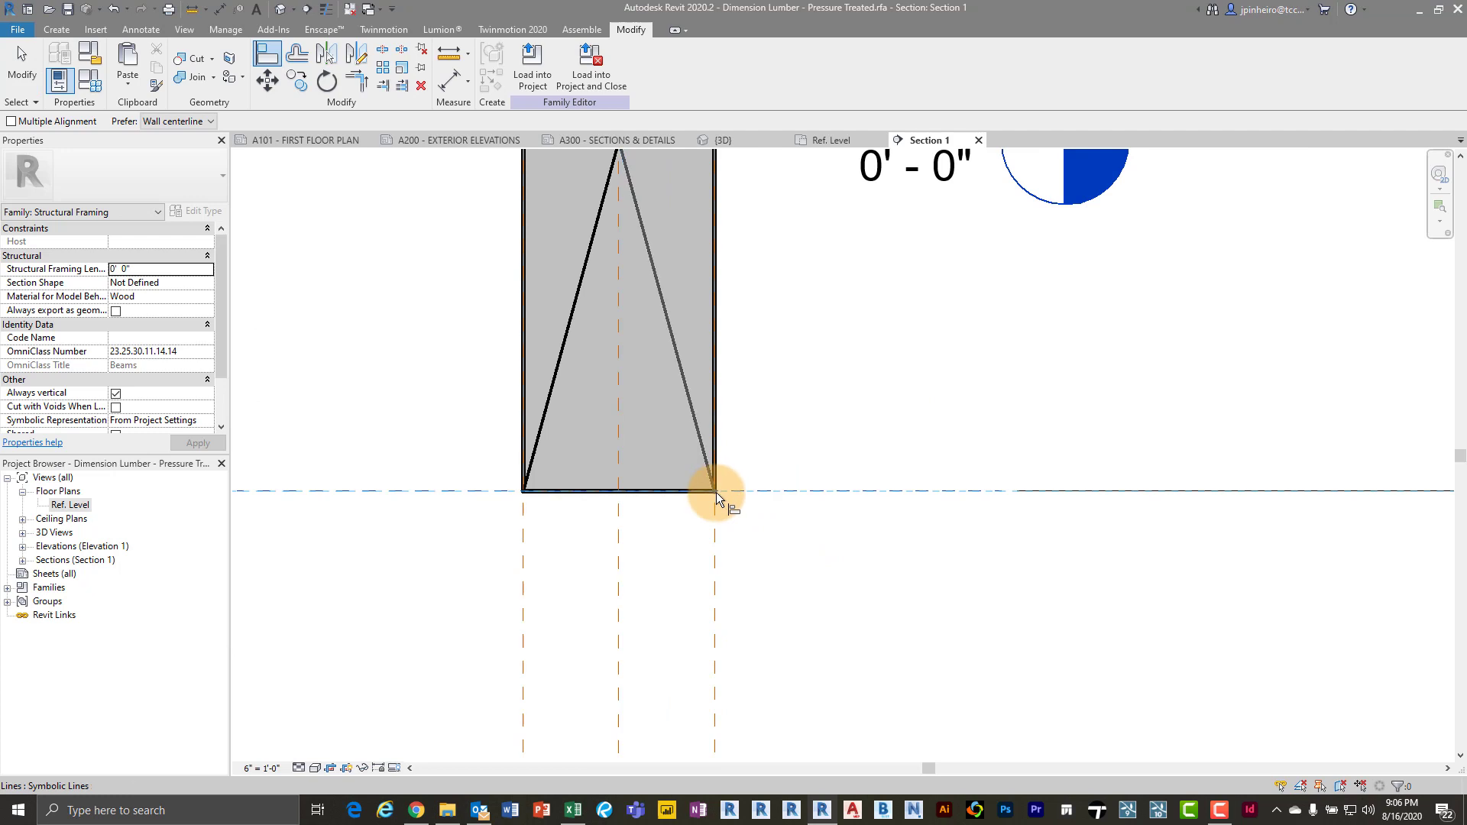
left_click(716, 492)
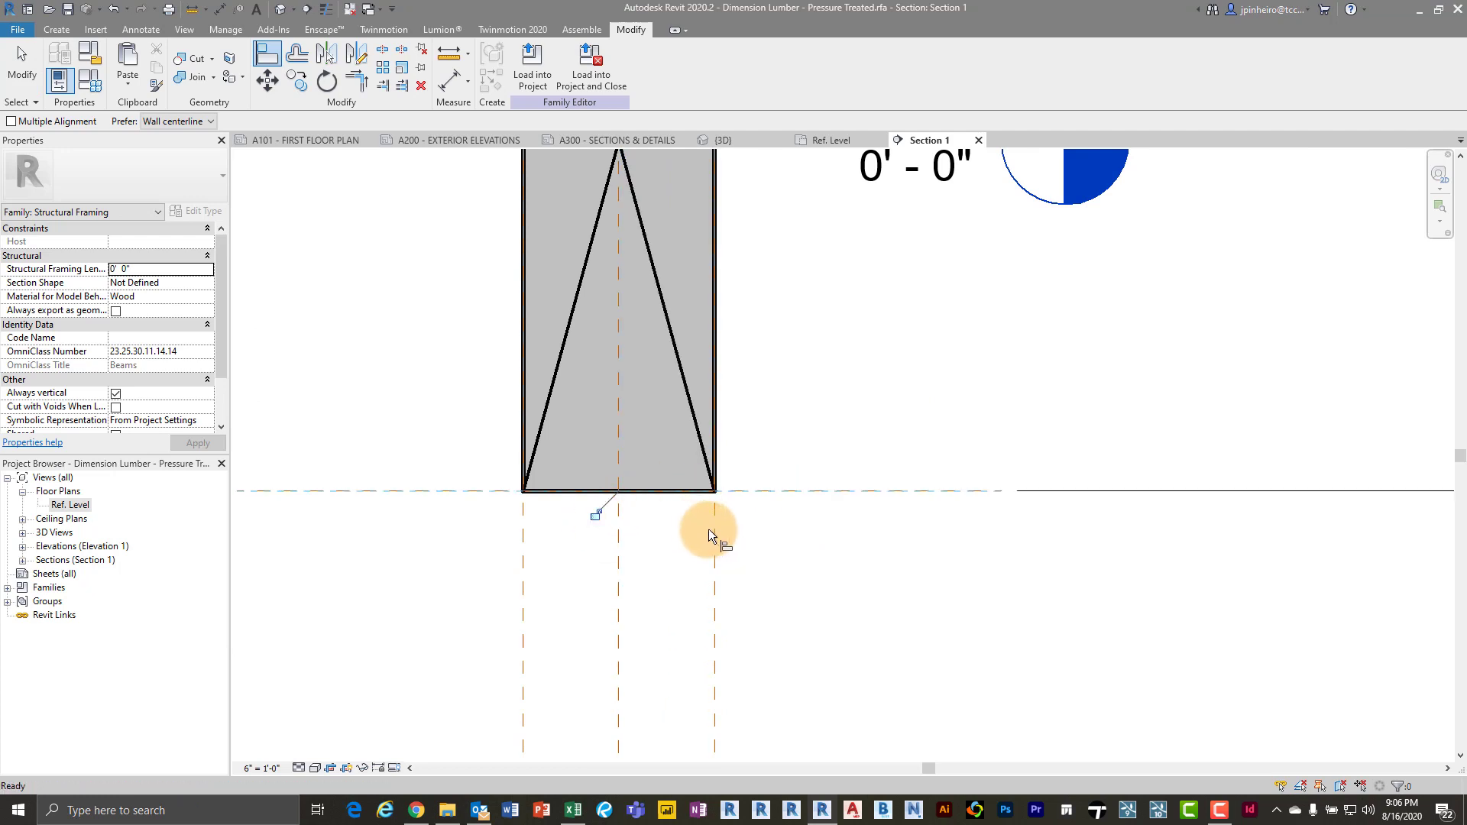
key("Escape")
key("Escape")
scroll(708, 529, "down", 3)
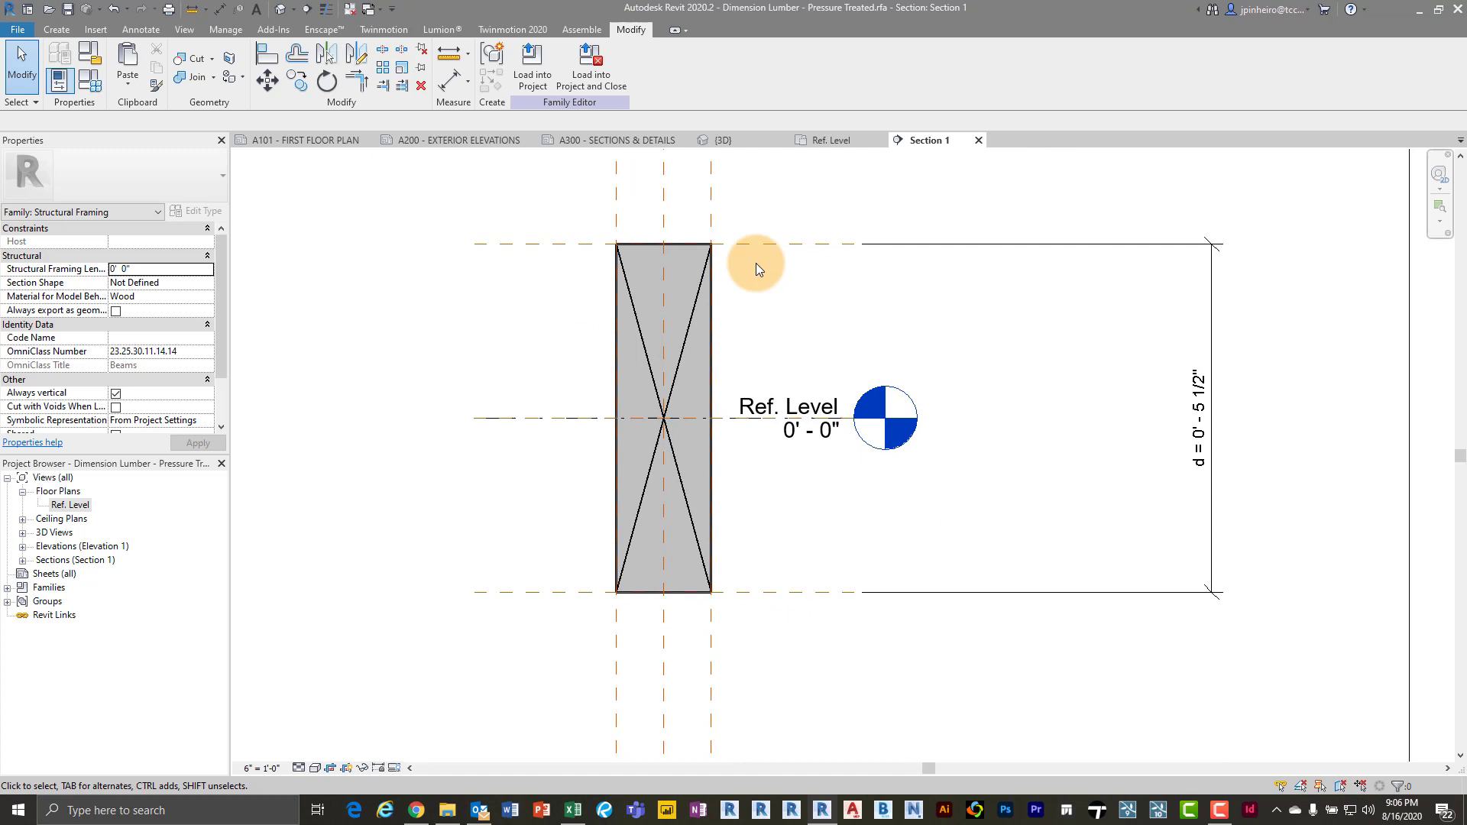
Try a value of 3.5 for the width parameter b of the 2x6 type, and cancel it
left_click(90, 52)
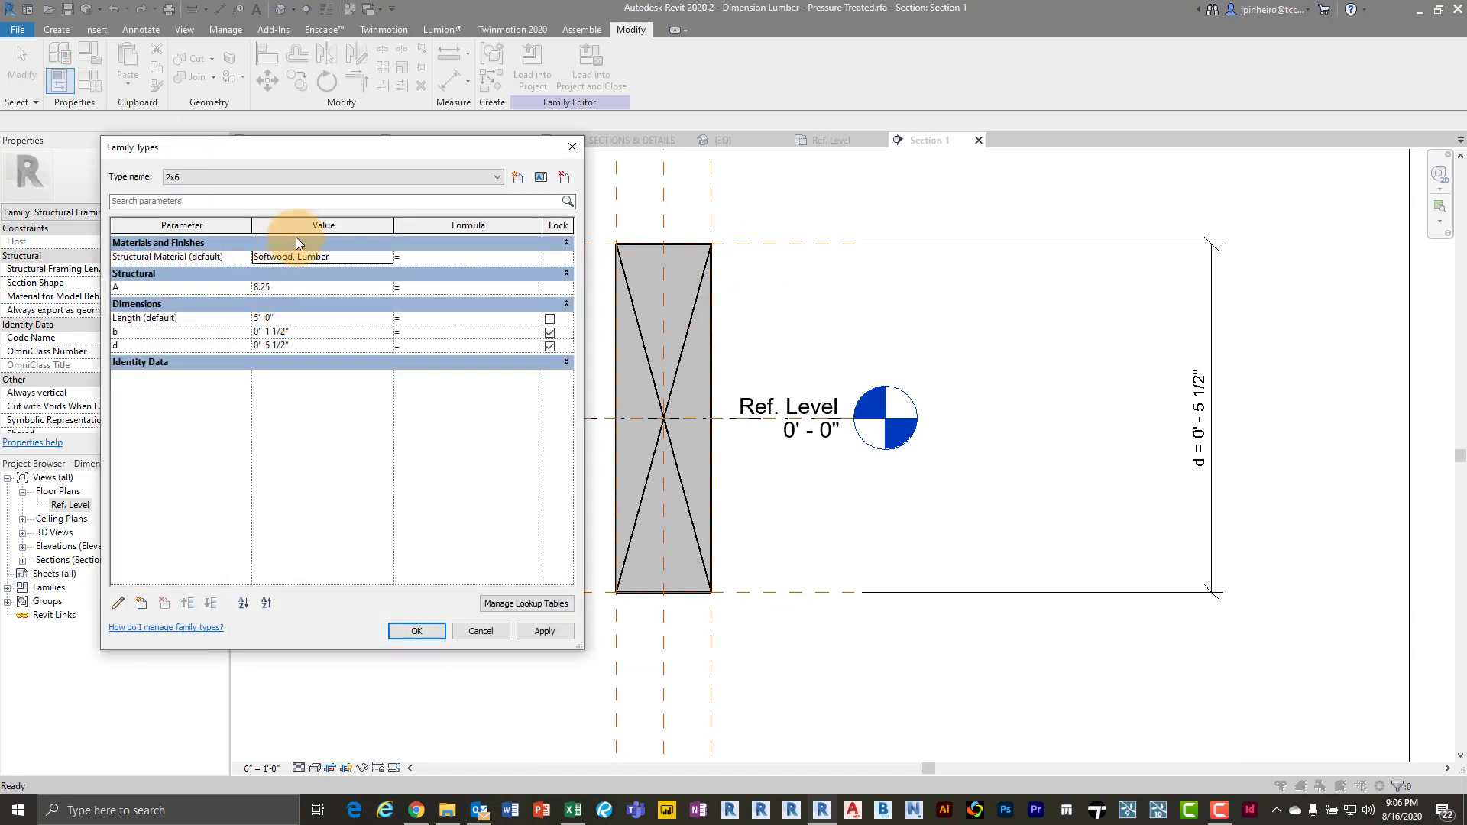
left_click(328, 332)
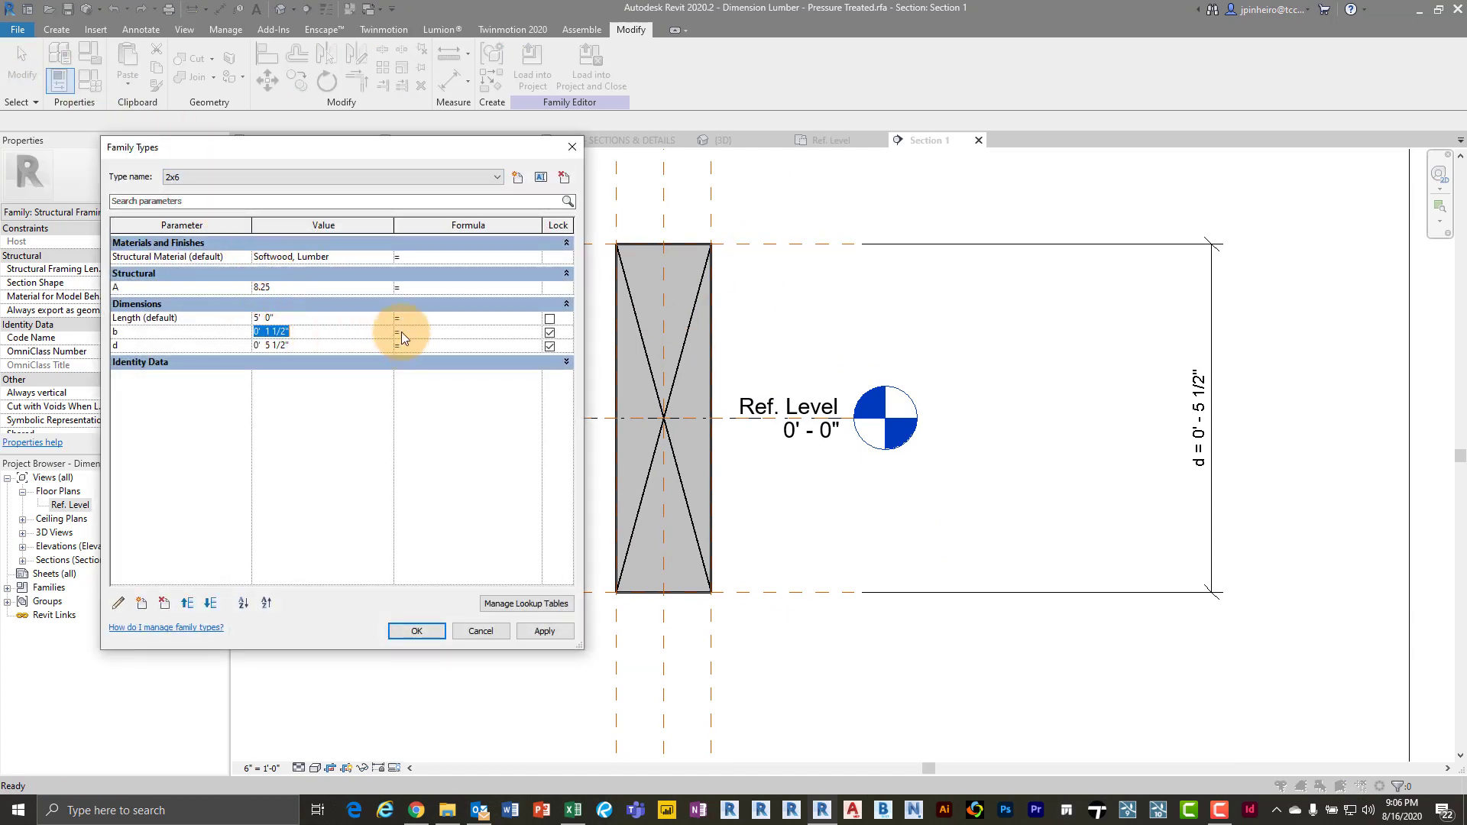
type("3.5")
left_click(475, 630)
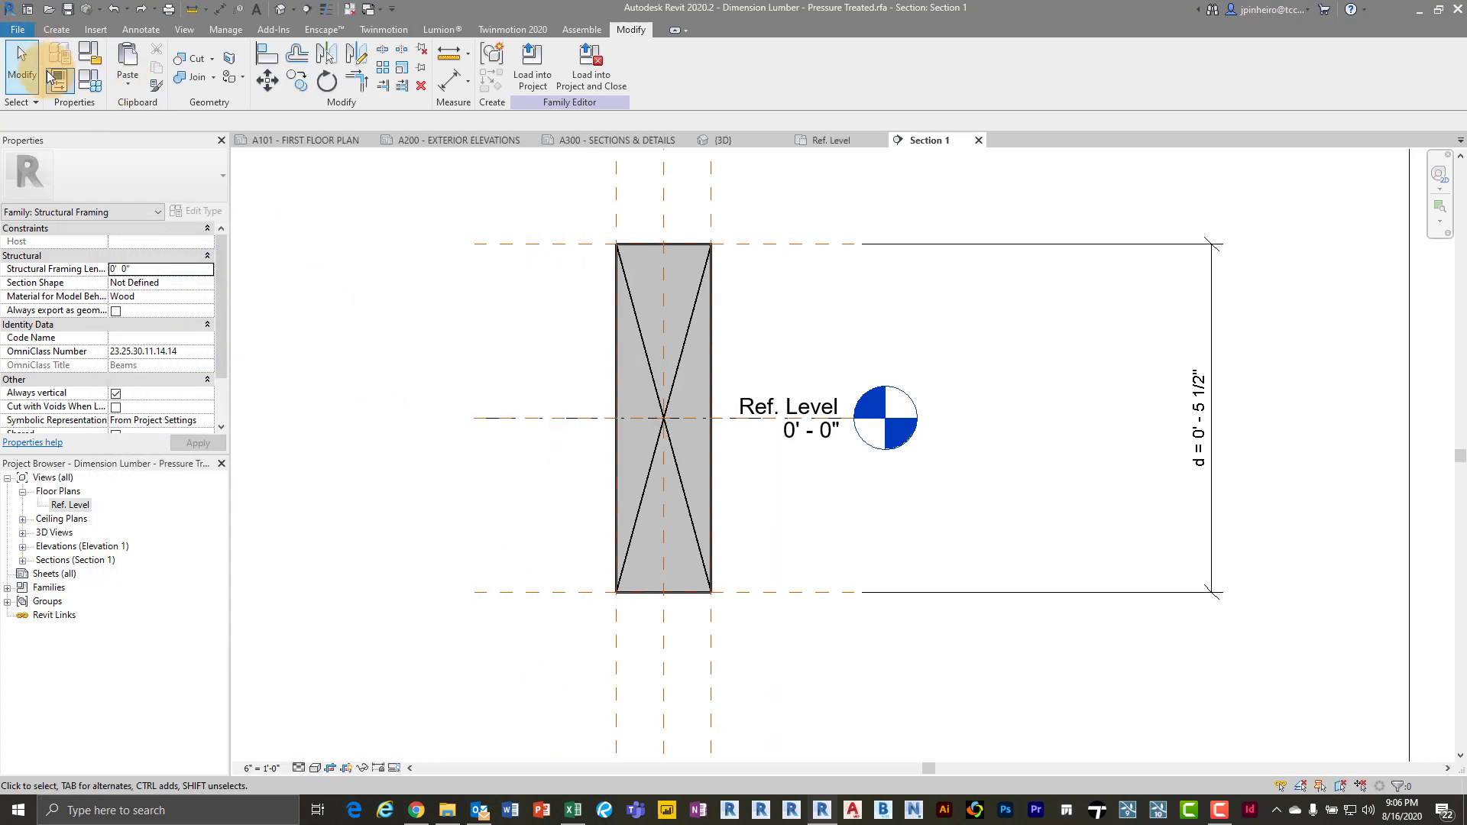
left_click(90, 80)
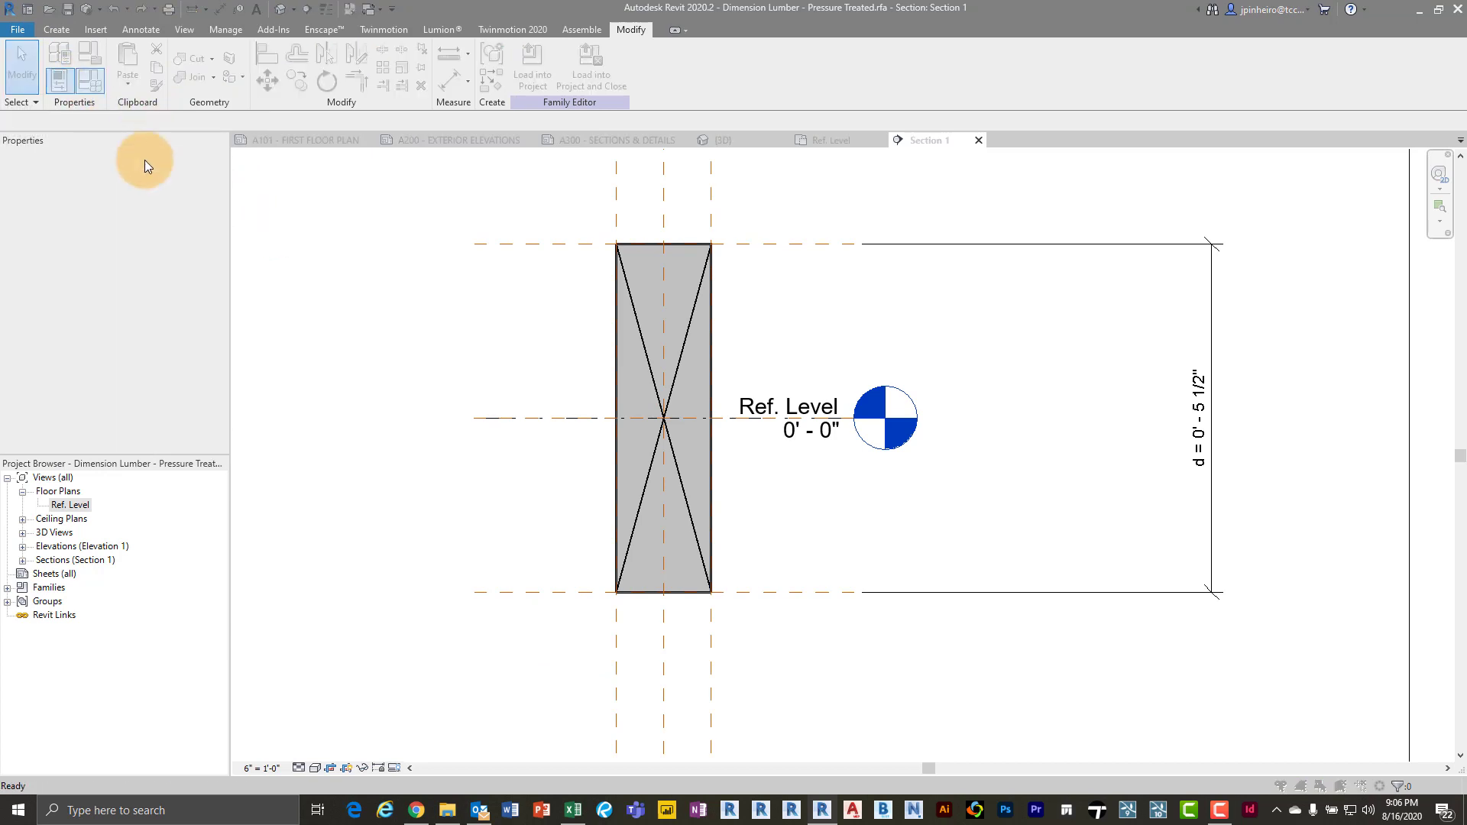
left_click(572, 146)
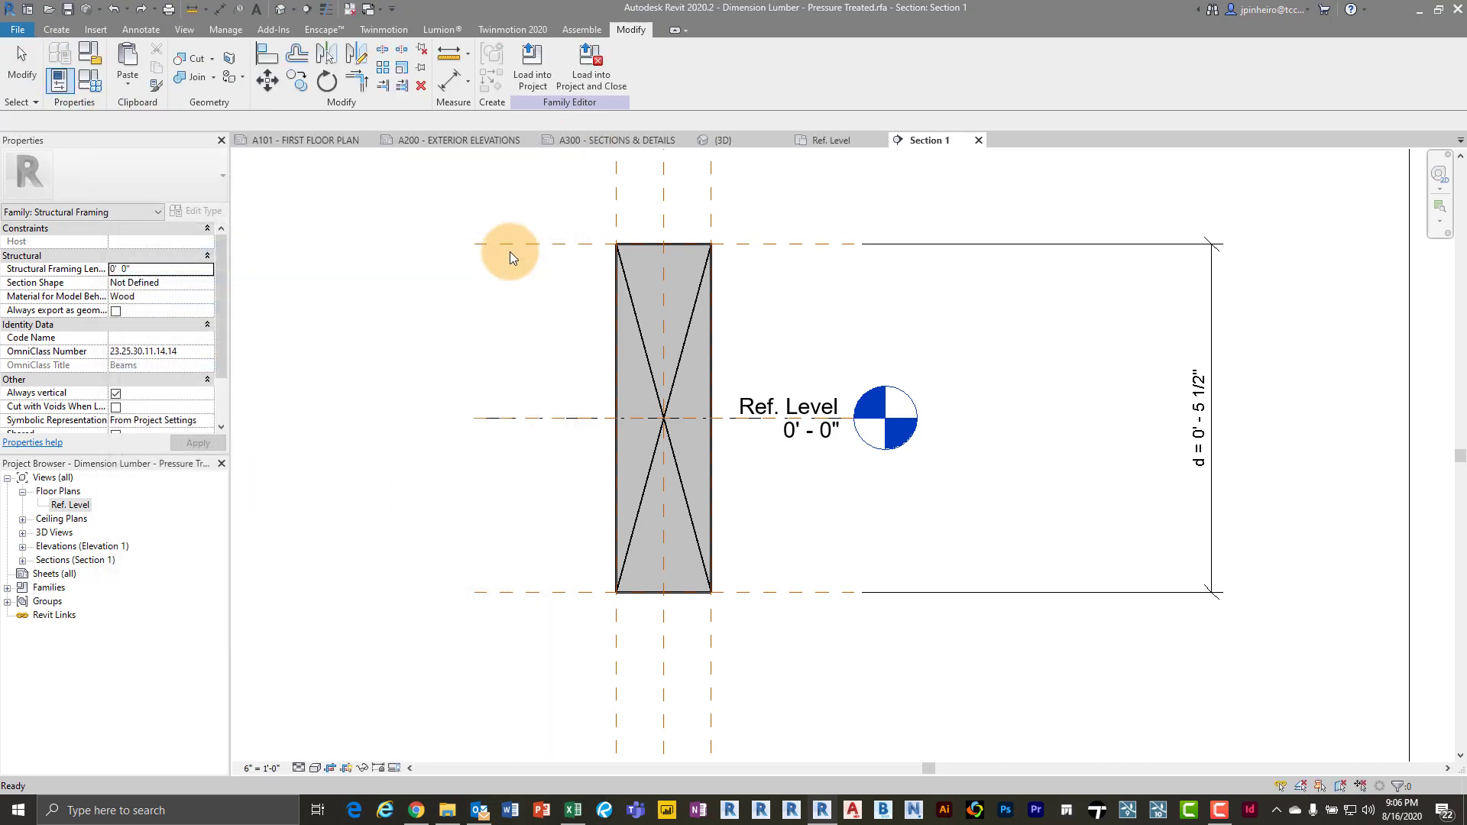
Load the family into Split Level Redux - Arch - v2020.rvt, overwriting the existing version and its parameter values
scroll(510, 250, "down", 1)
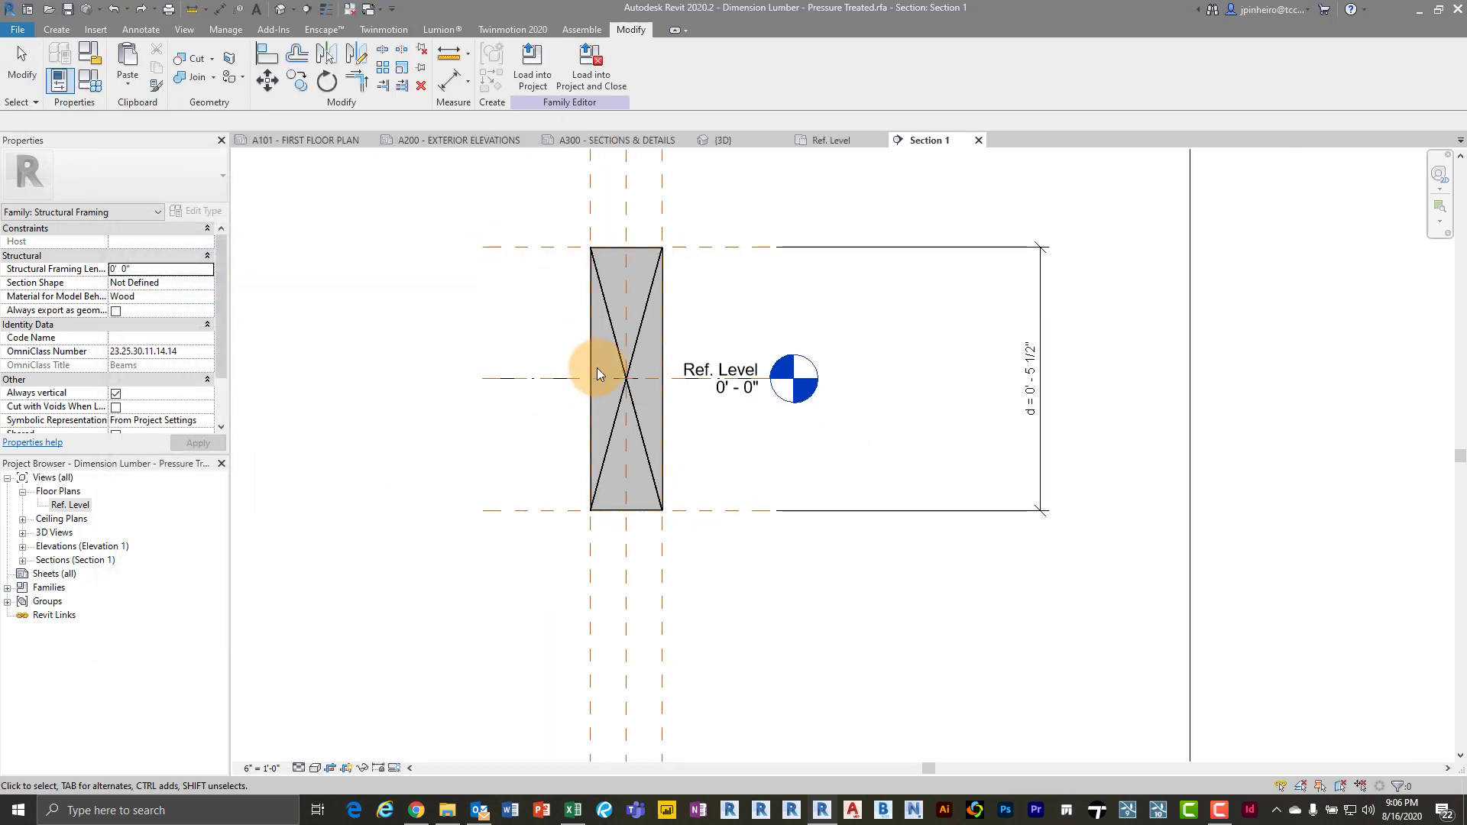
left_click(528, 67)
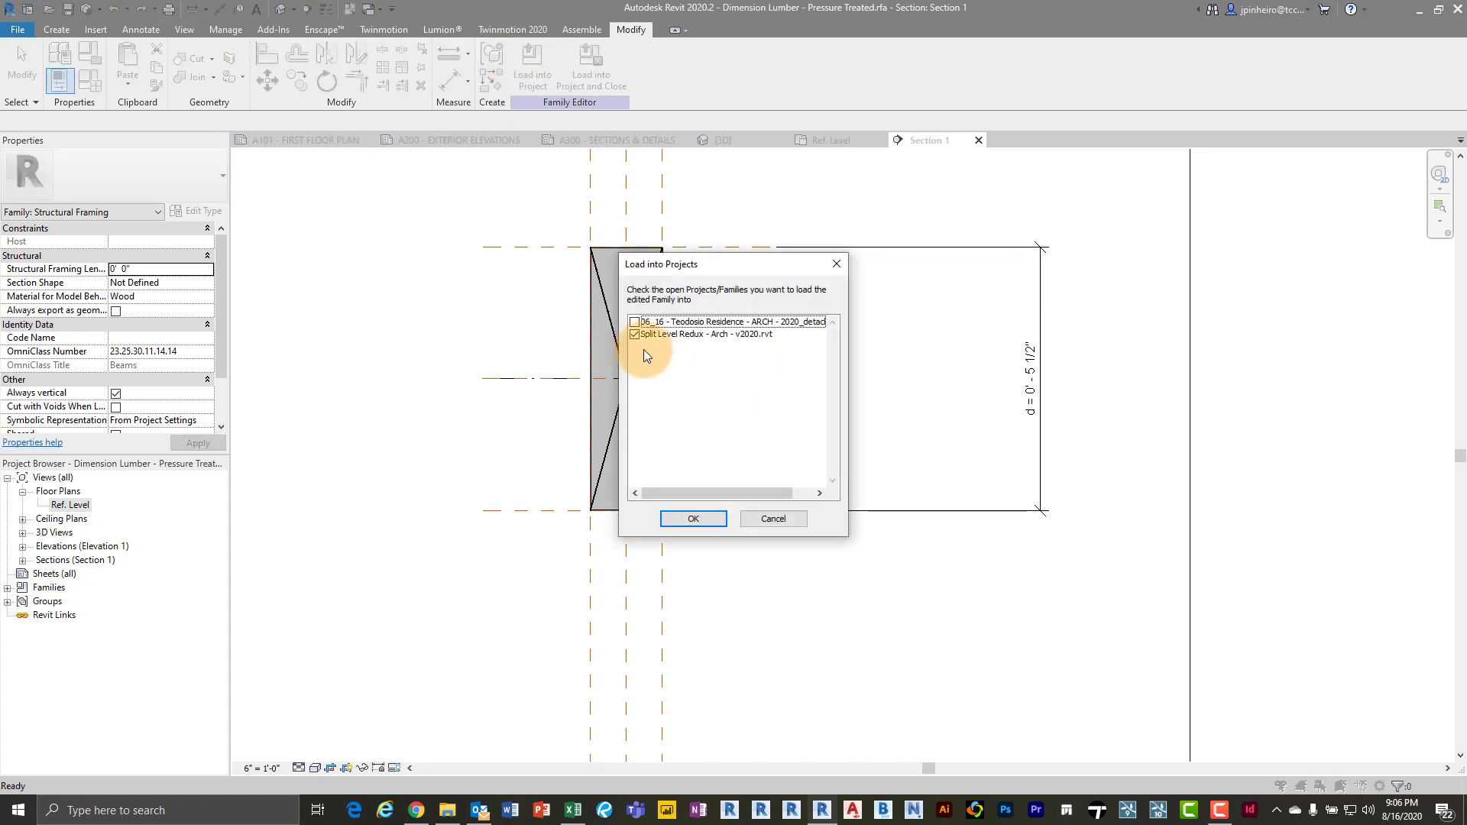
left_click(684, 525)
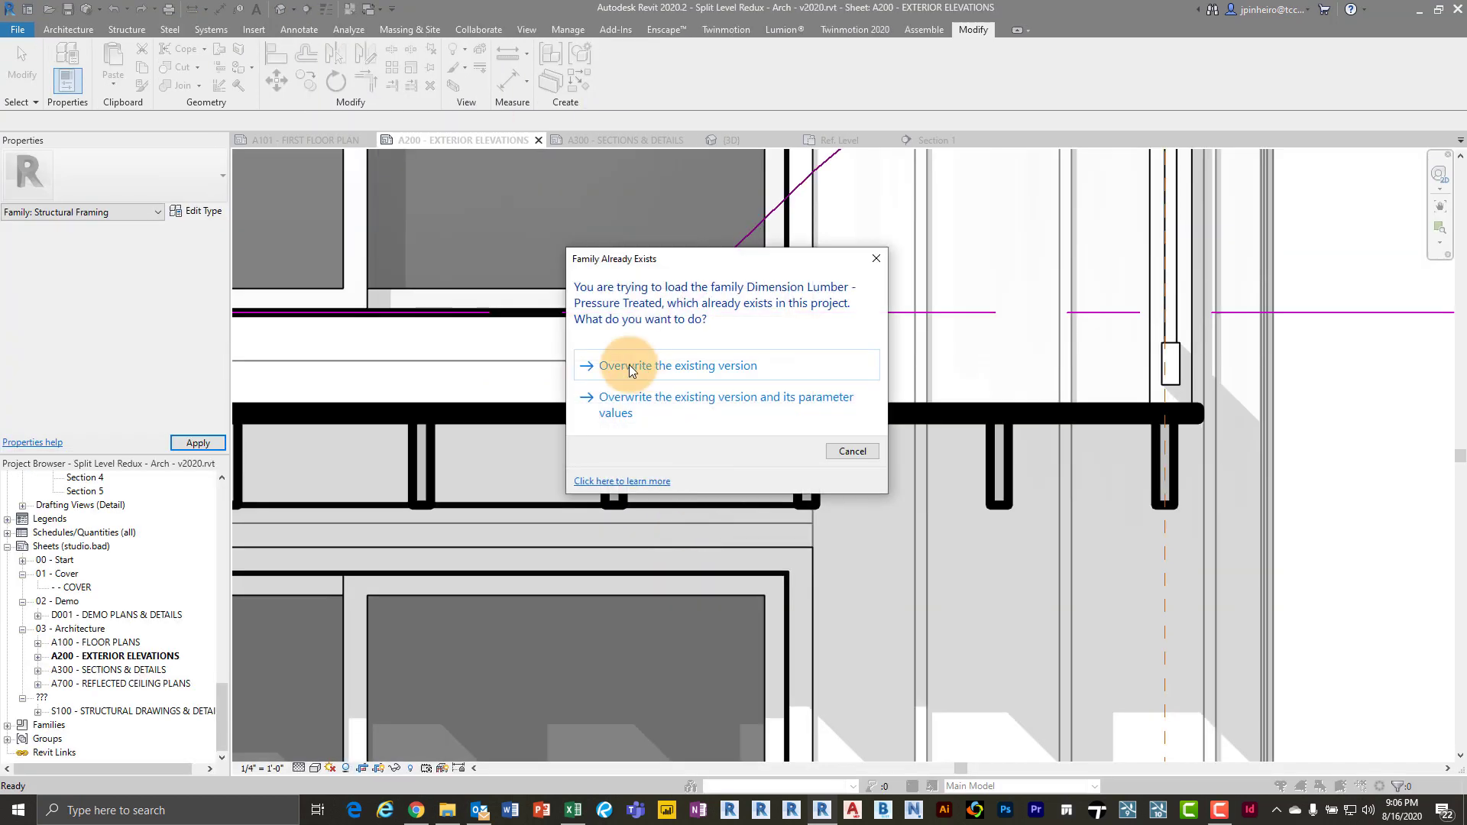
left_click(670, 405)
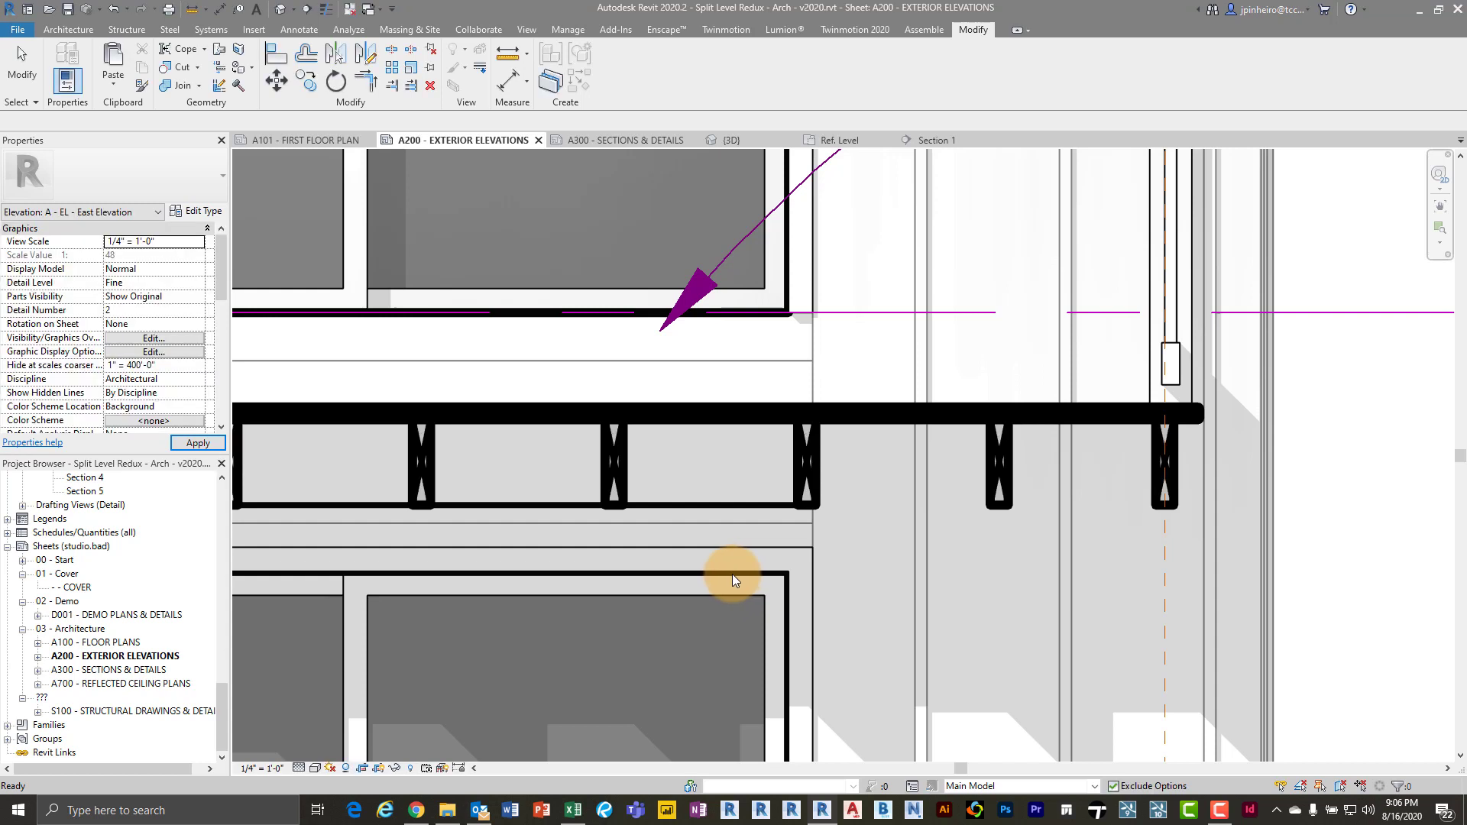
Turn on thin lines in the A200 exterior elevation and examine the deck joists' section symbols
scroll(1080, 506, "up", 2)
key("l")
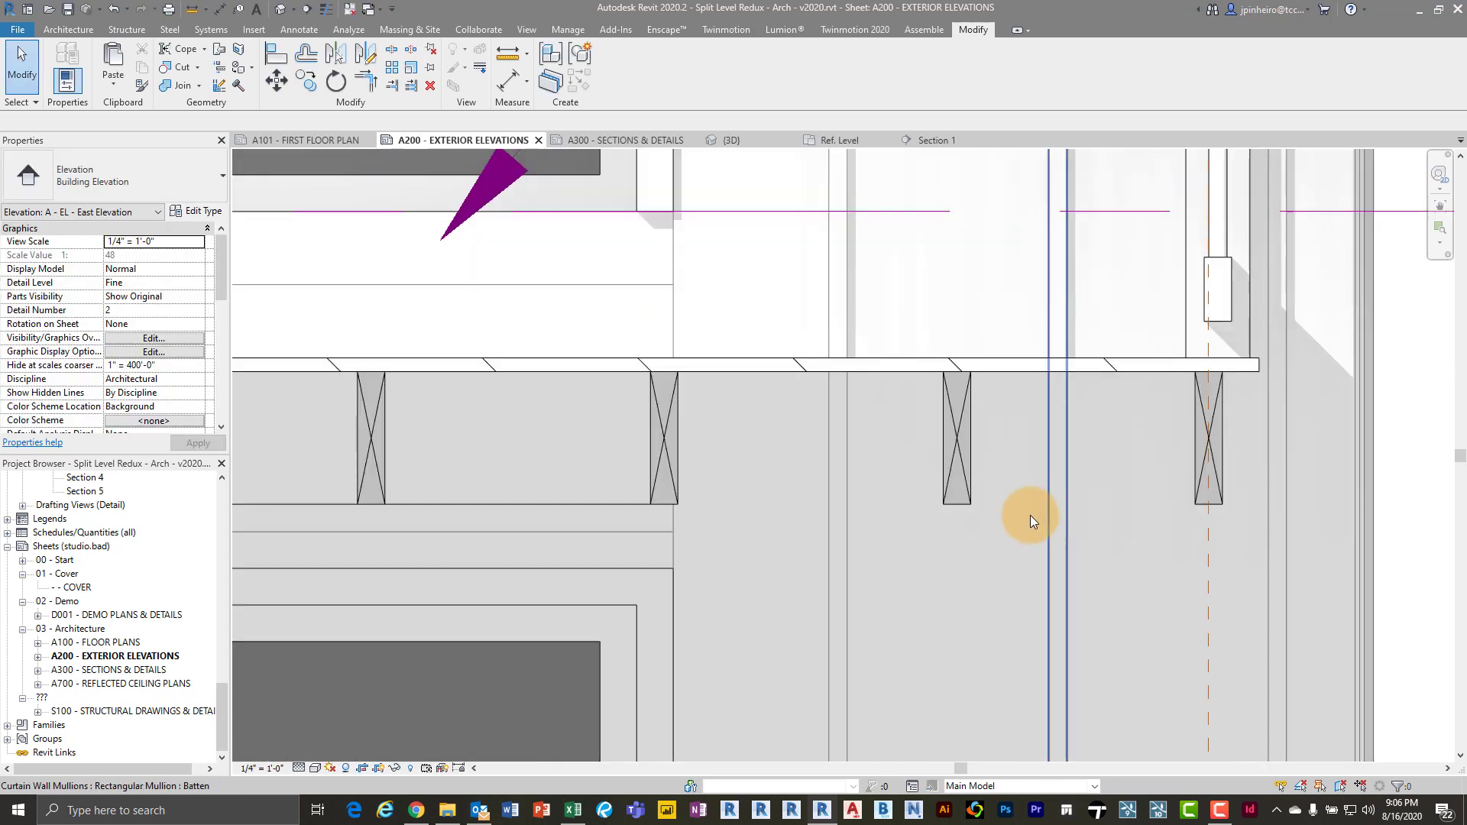
middle_click_drag(1032, 518, 841, 461)
scroll(791, 470, "down", 3)
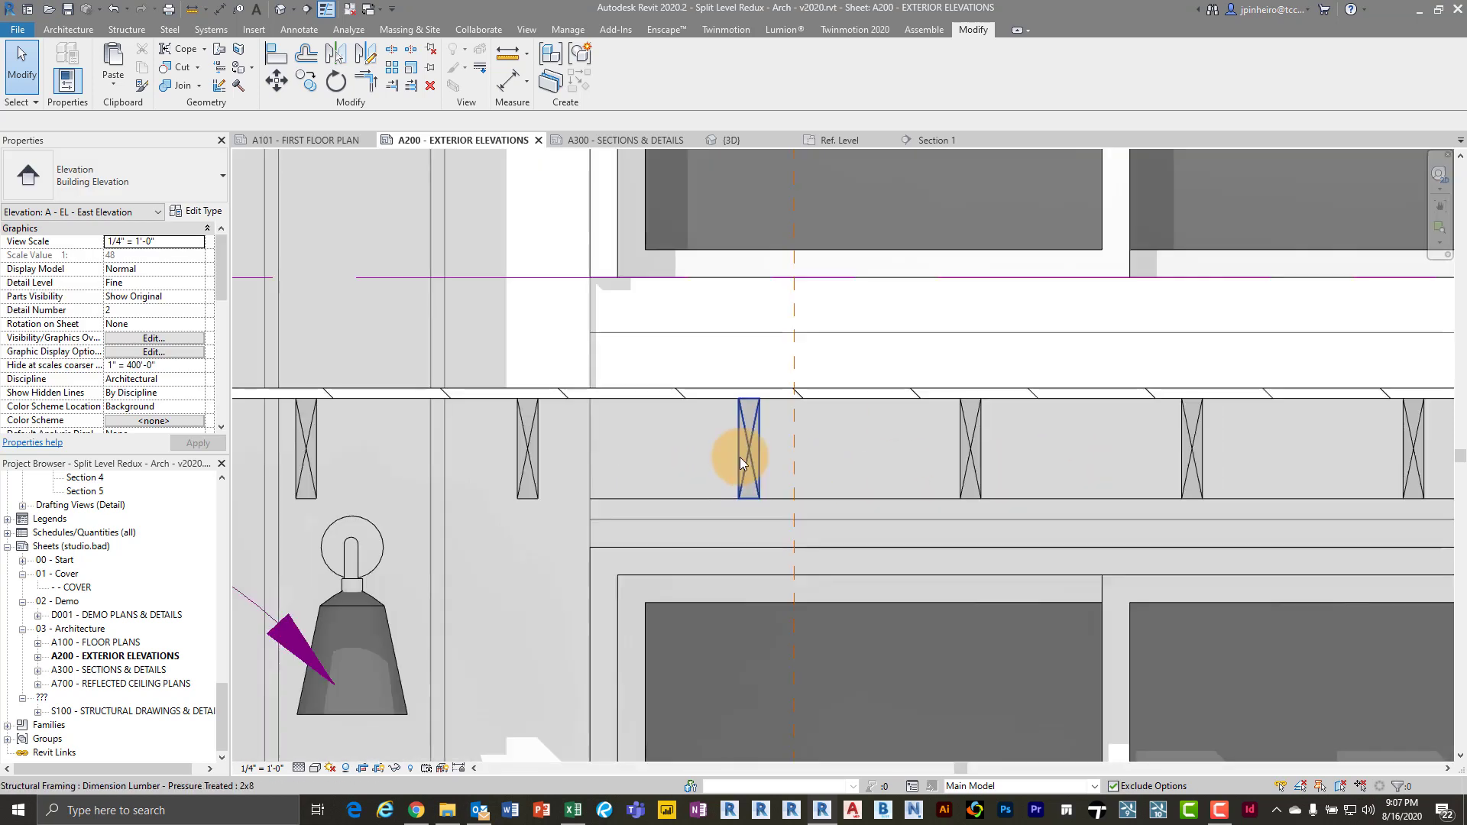
scroll(818, 491, "up", 2)
scroll(669, 496, "down", 2)
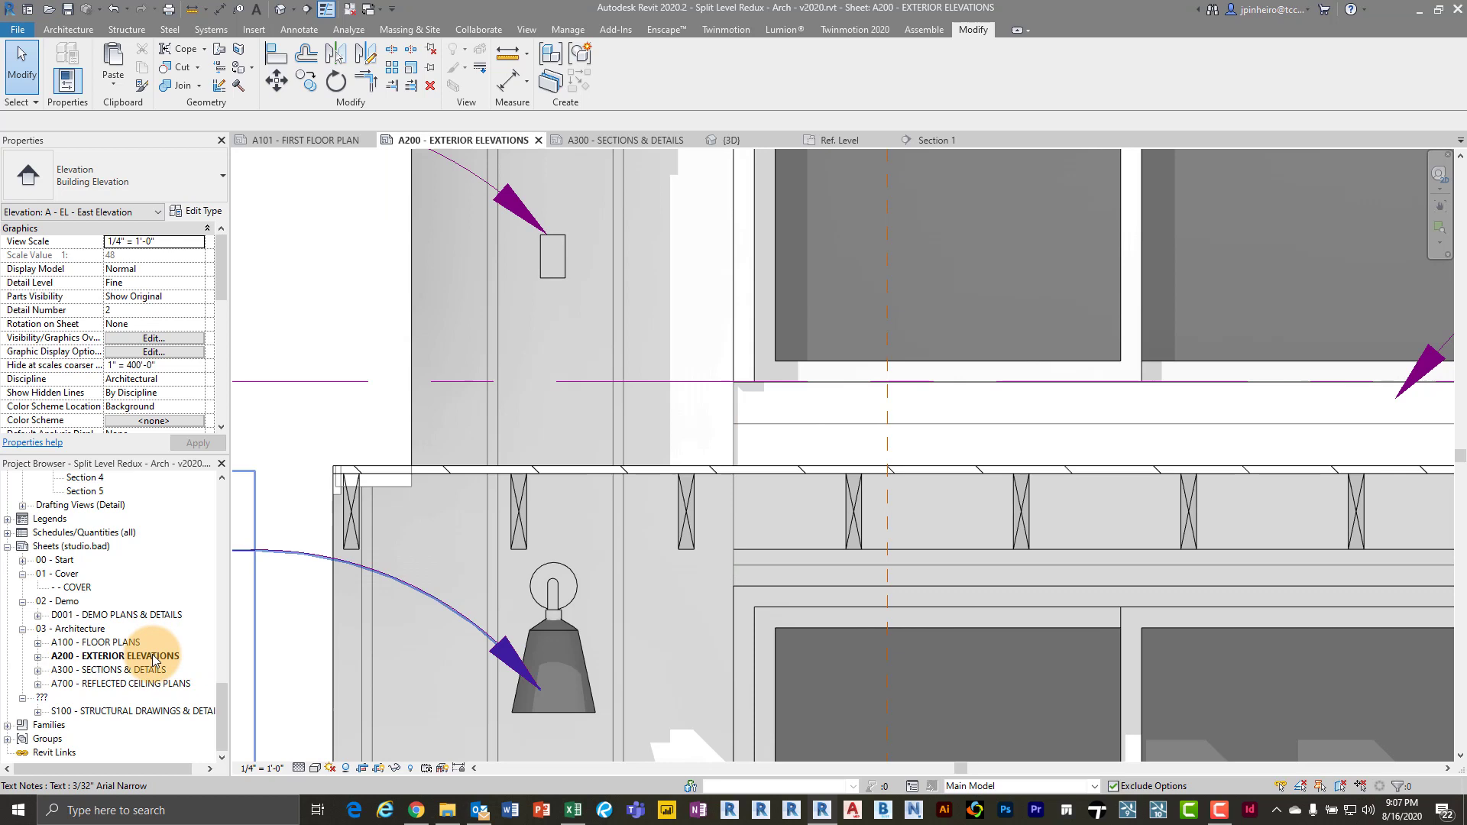
Open the A300 - SECTIONS & DETAILS sheet and examine how the joists and wall framing are drawn in section
left_click(153, 659)
double_click(149, 669)
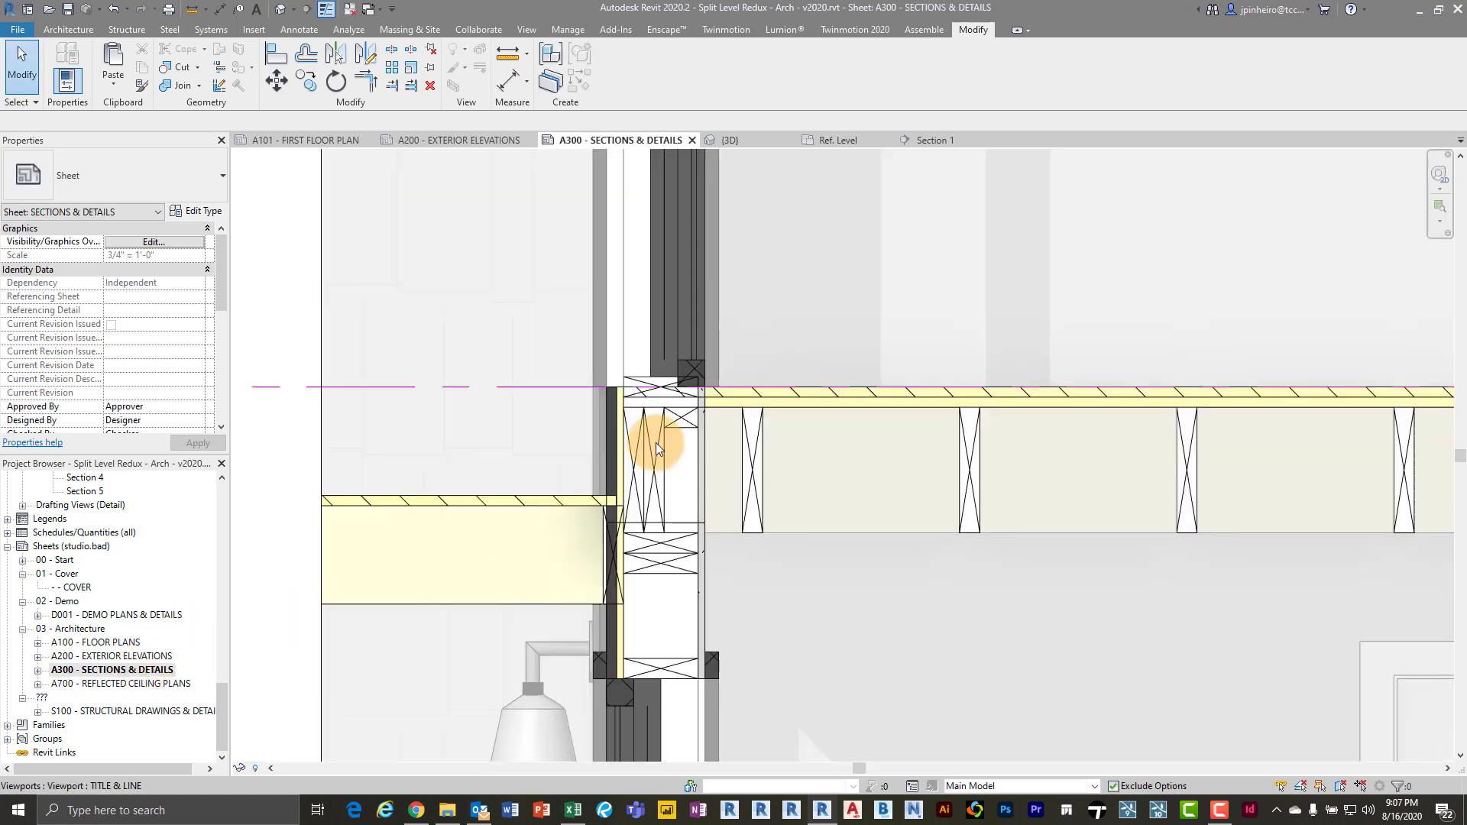
scroll(651, 447, "up", 2)
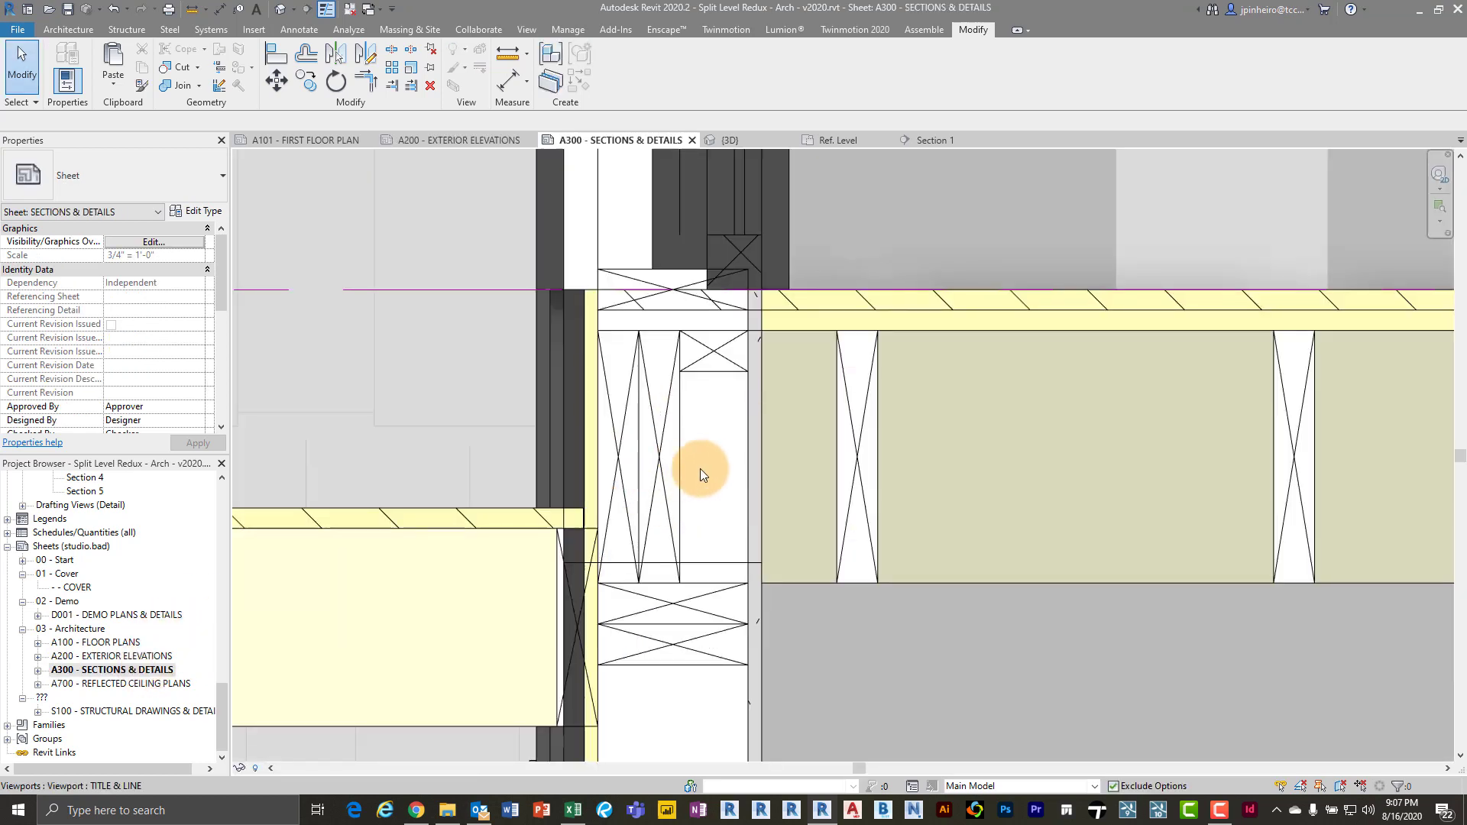
scroll(694, 468, "up", 4)
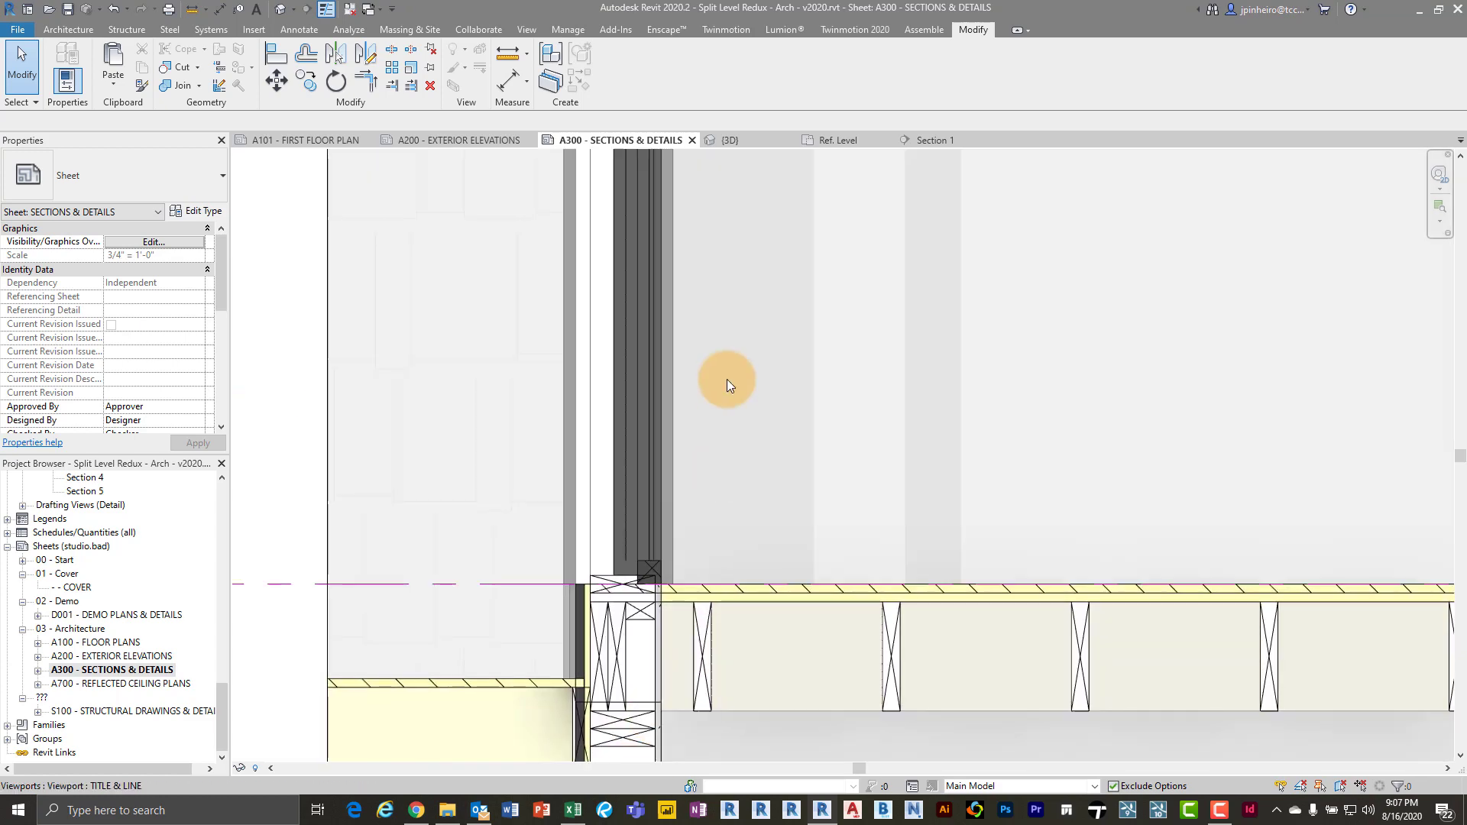
Examine the wall and roof framing in the Section 5 viewport, activating the view and then deactivating it
scroll(773, 452, "down", 4)
scroll(701, 446, "up", 1)
scroll(789, 321, "up", 2)
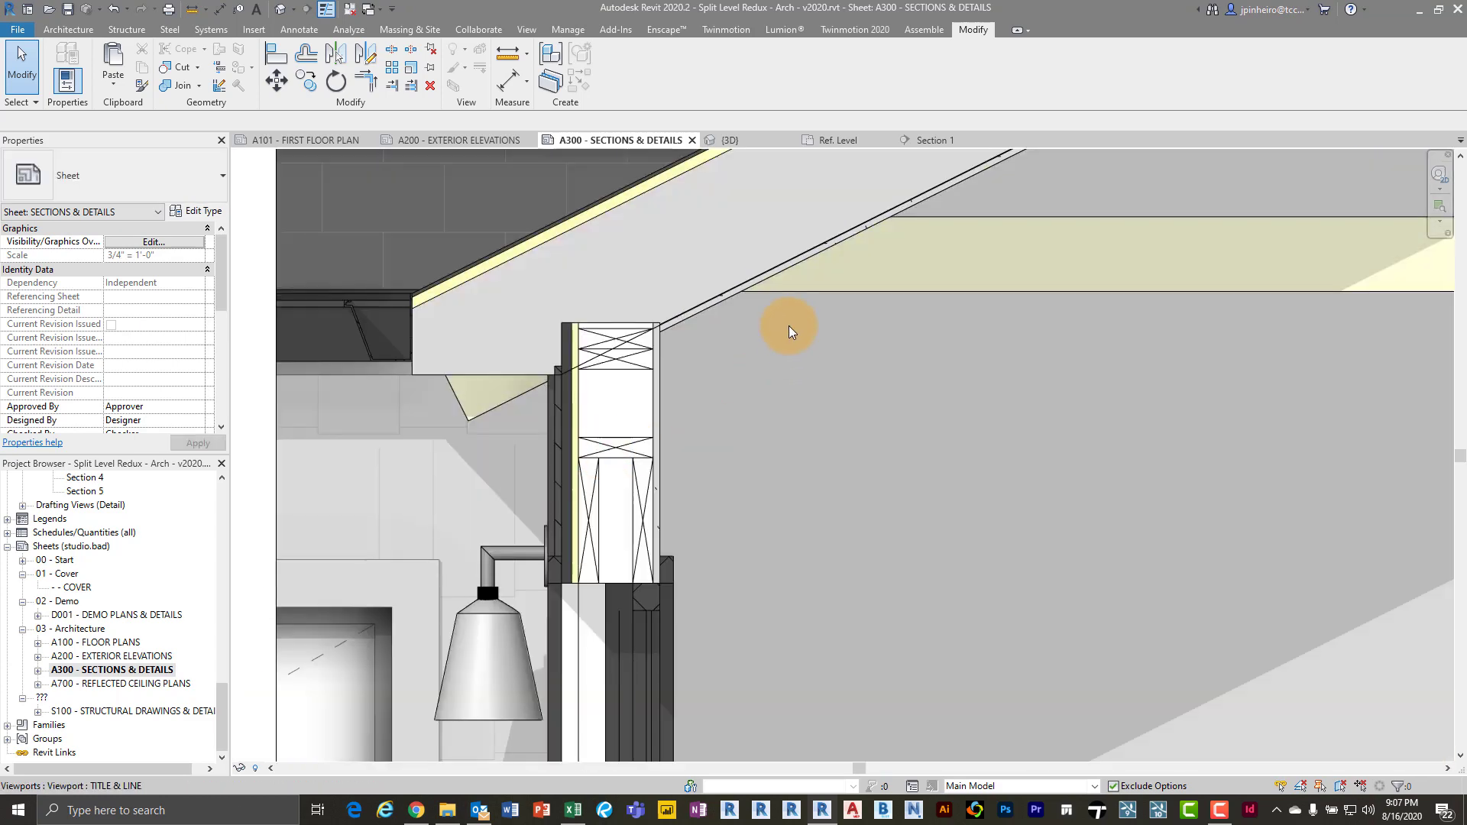
middle_click_drag(789, 320, 664, 415)
scroll(524, 485, "down", 3)
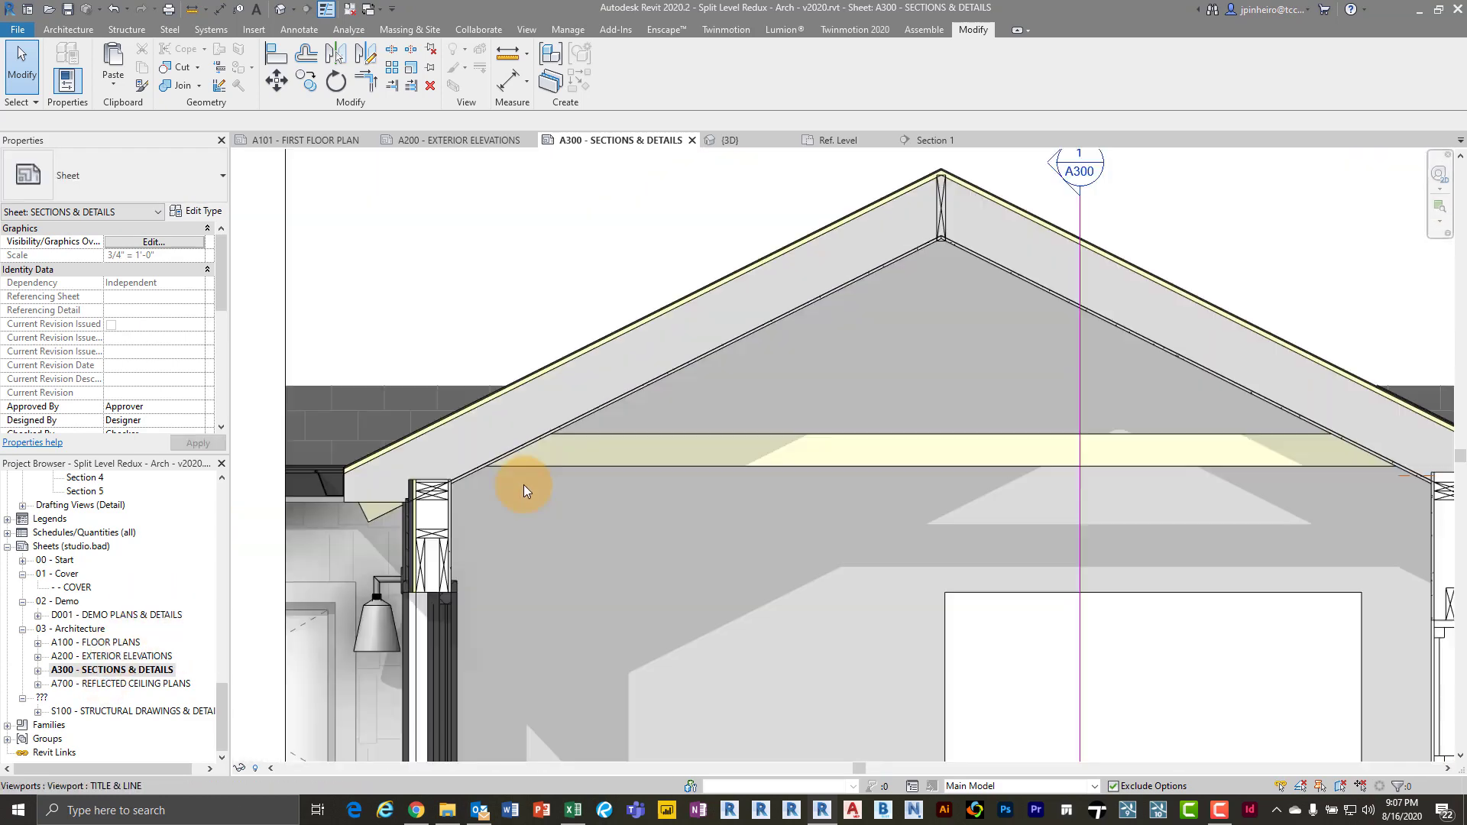
right_click(582, 472)
left_click(633, 159)
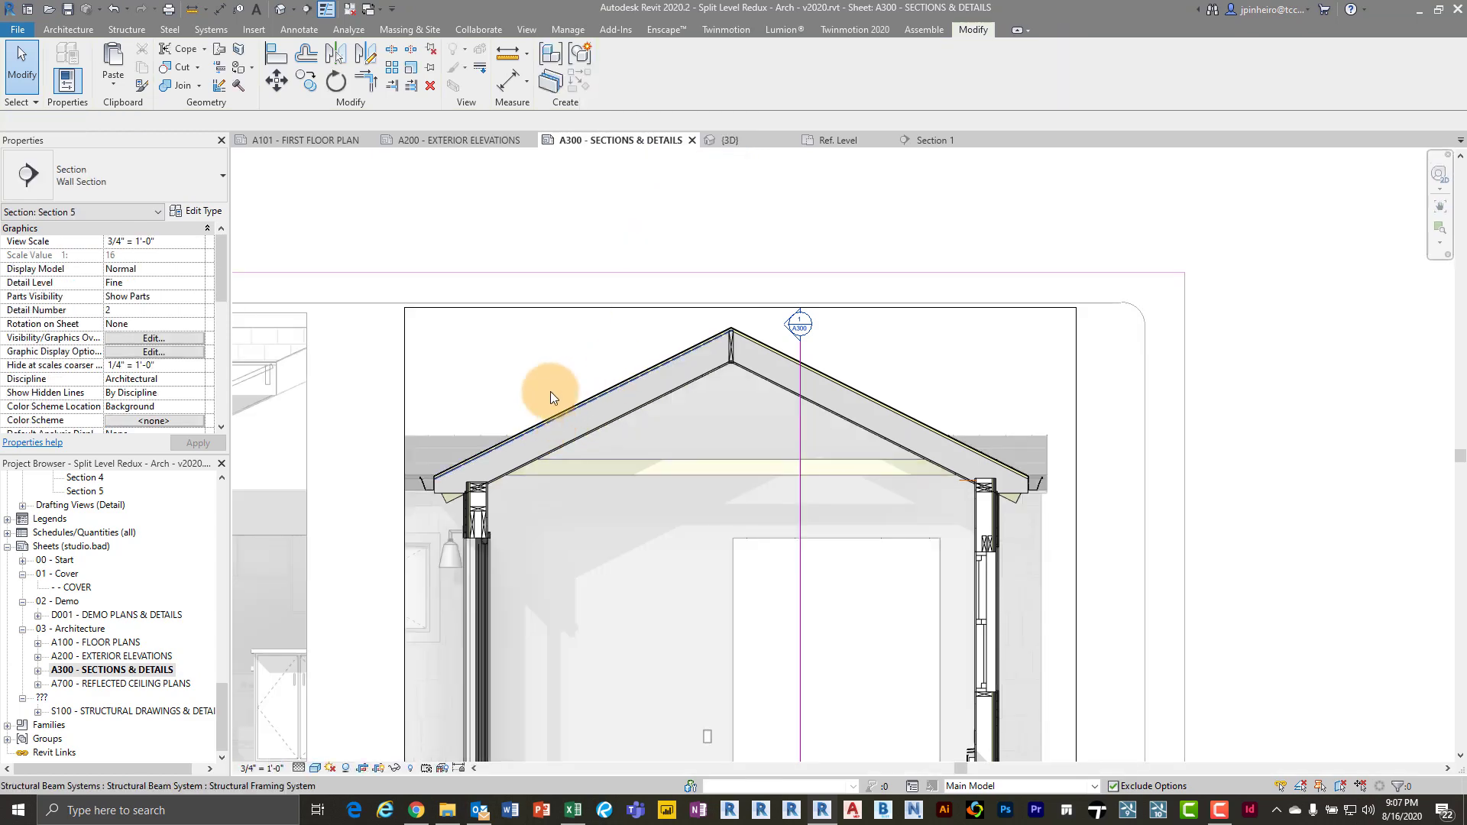
right_click(630, 250)
left_click(638, 293)
Activate the Section 4 viewport and inspect the cut roof rafters near the exterior wall, selecting the rafter above the wall and clearing the selection
scroll(563, 360, "up", 3)
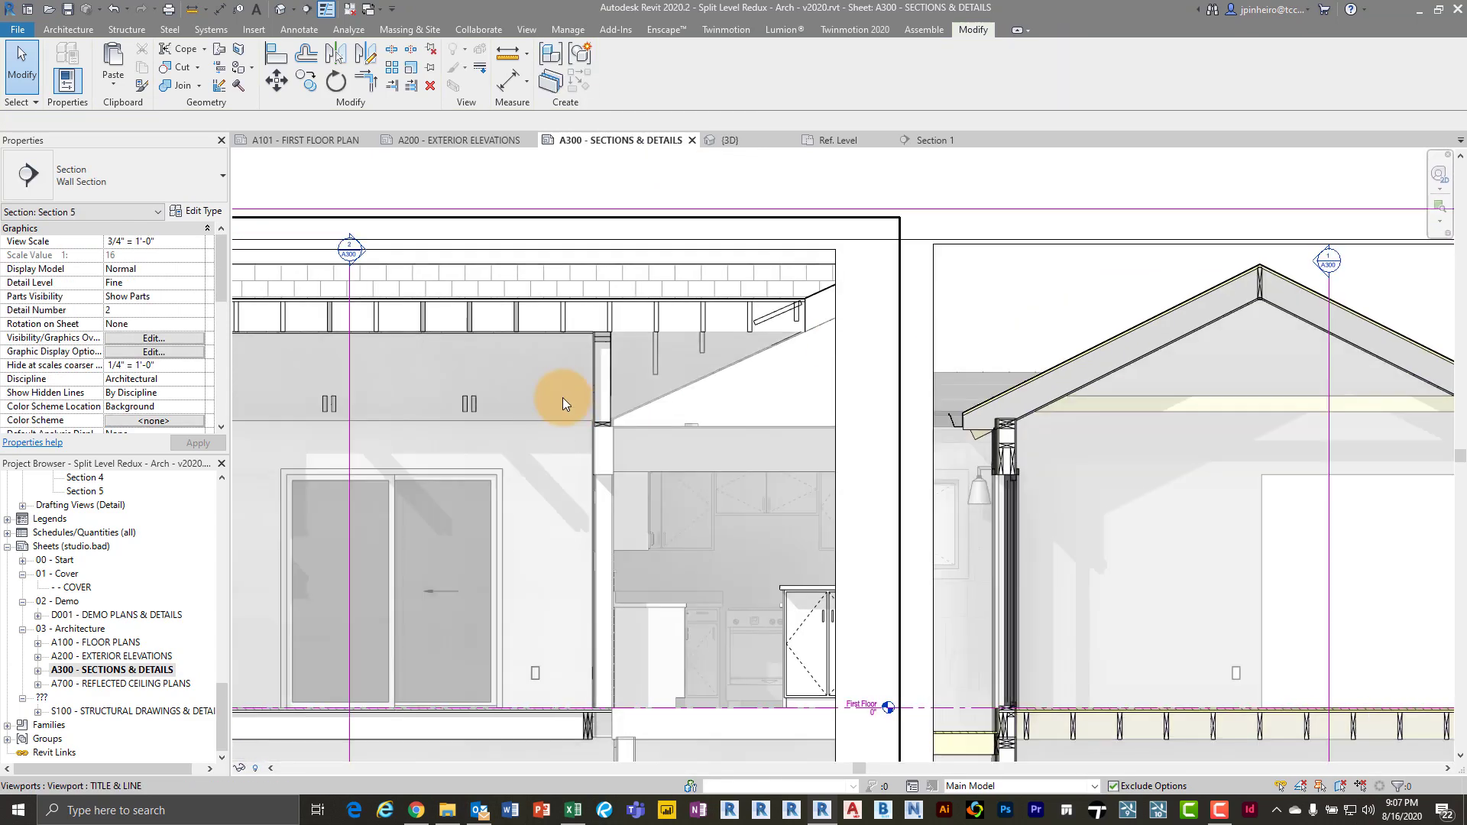
middle_click_drag(563, 397, 745, 359)
right_click(745, 359)
left_click(718, 414)
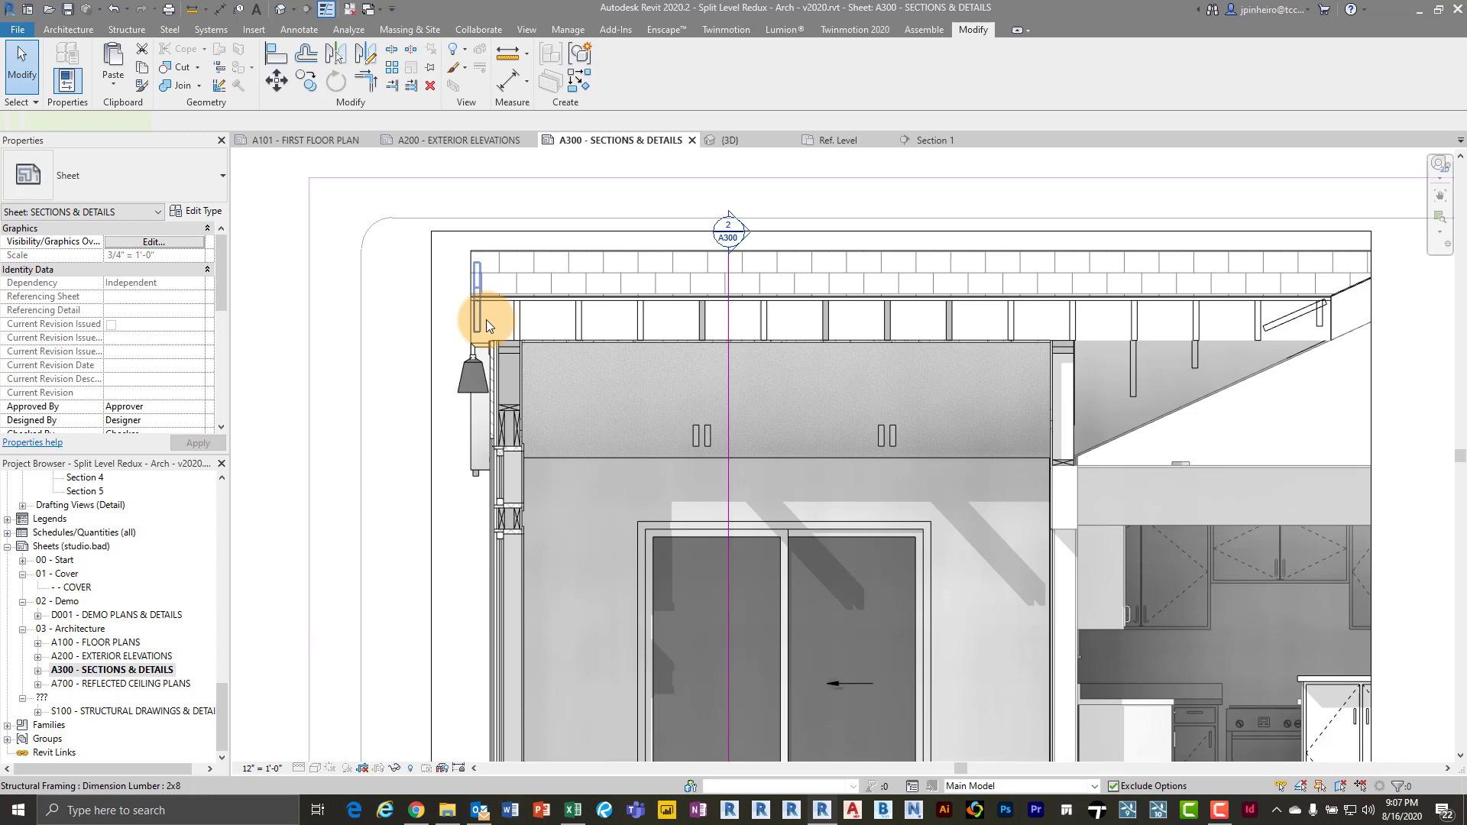
scroll(486, 320, "up", 2)
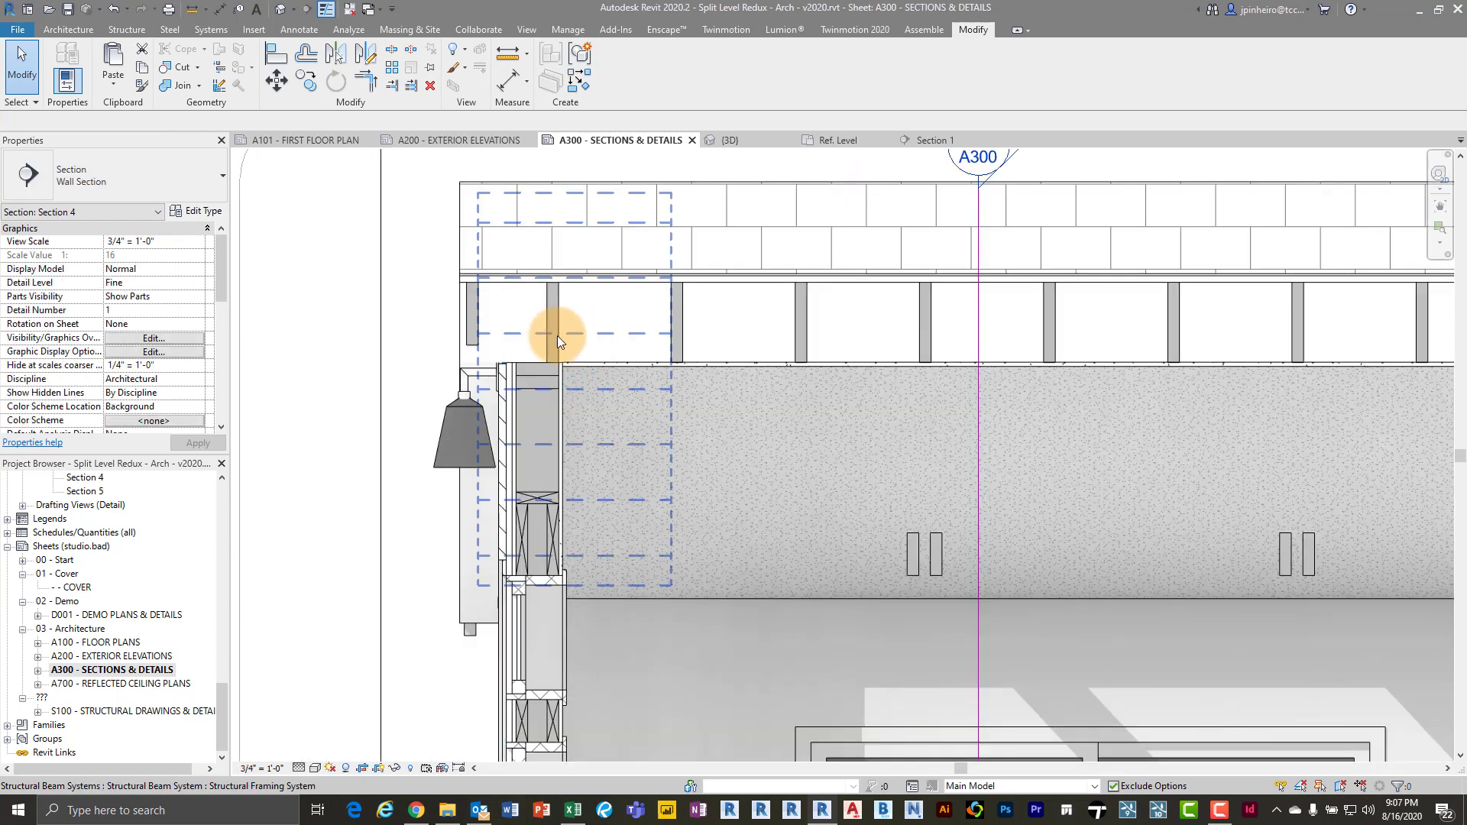
left_click(225, 726)
scroll(555, 334, "up", 2)
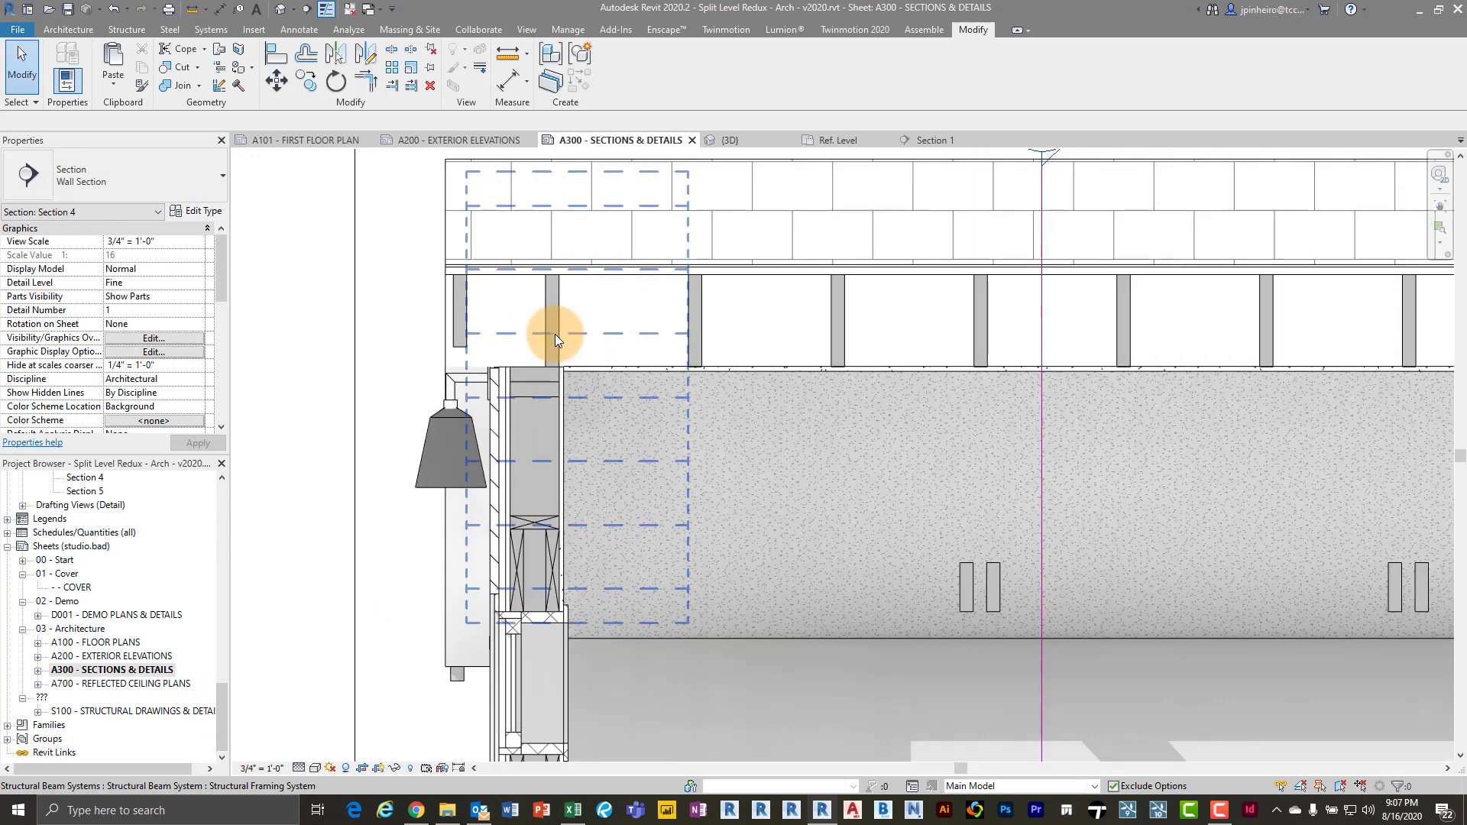
left_click(541, 351)
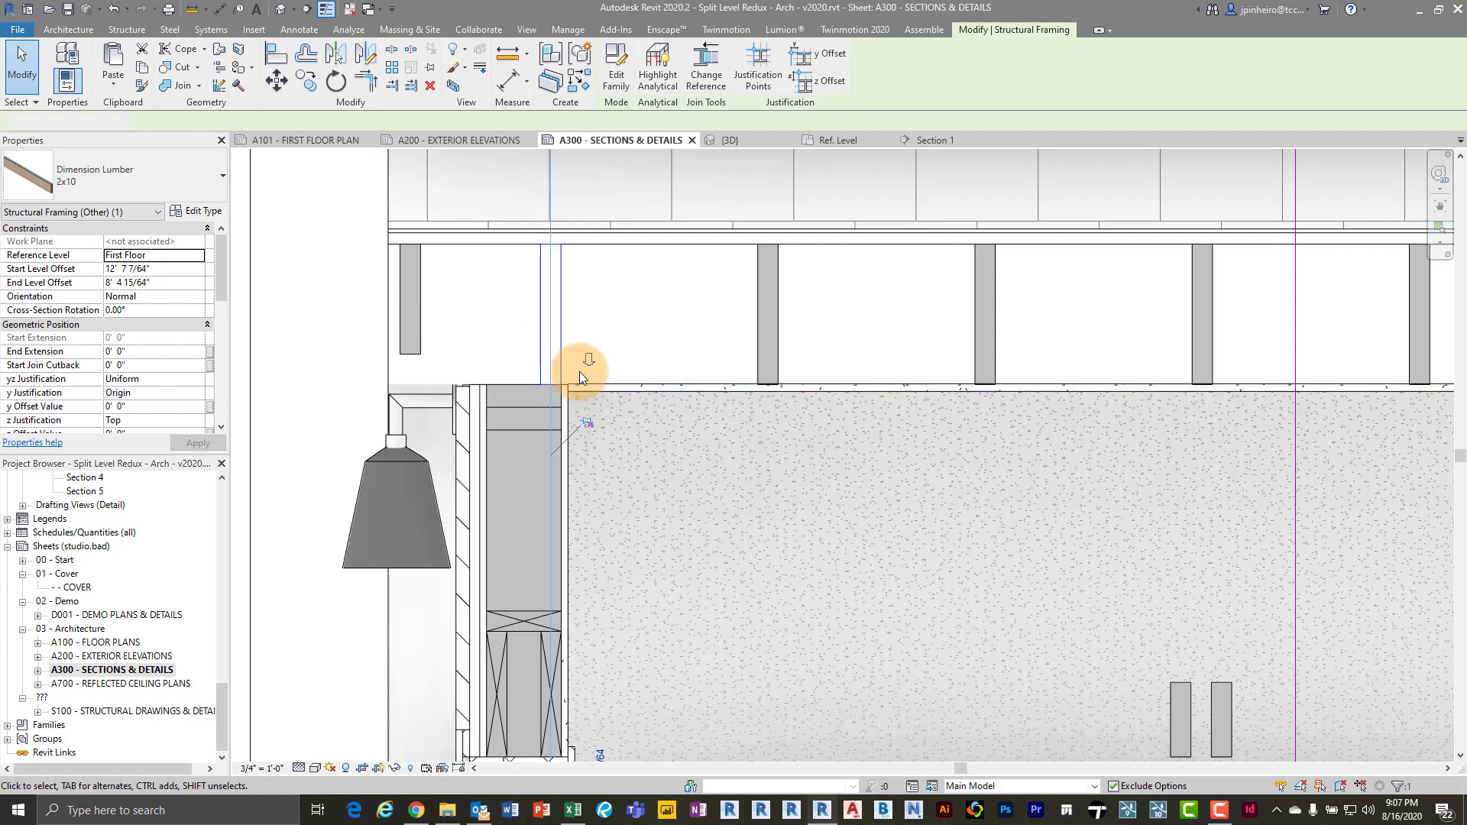
left_click(579, 371)
scroll(588, 382, "down", 2)
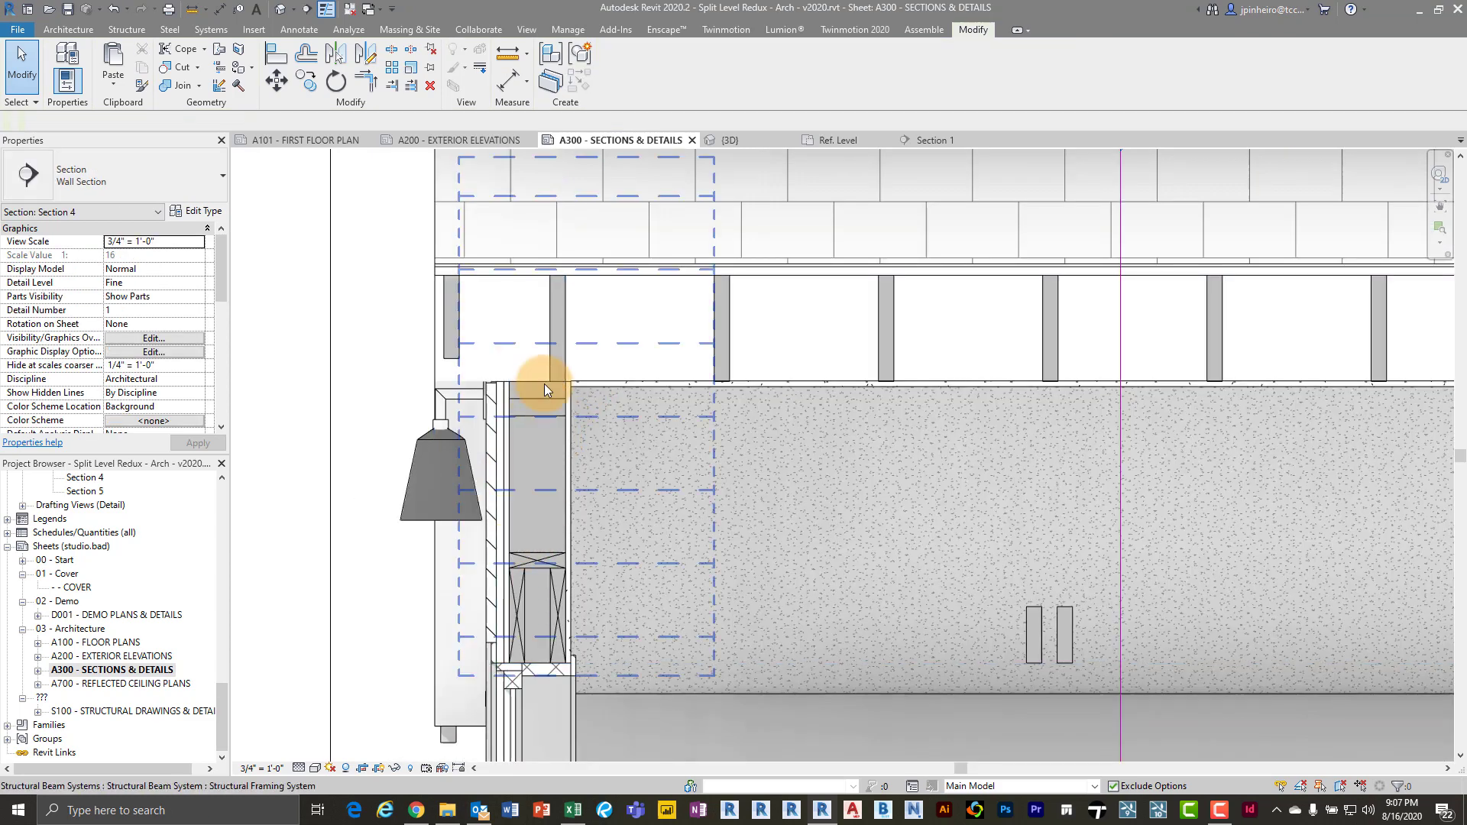
Open the 3D - Building Framing view and examine the roof rafters and gable wall framing from several angles
left_click_drag(221, 707, 222, 596)
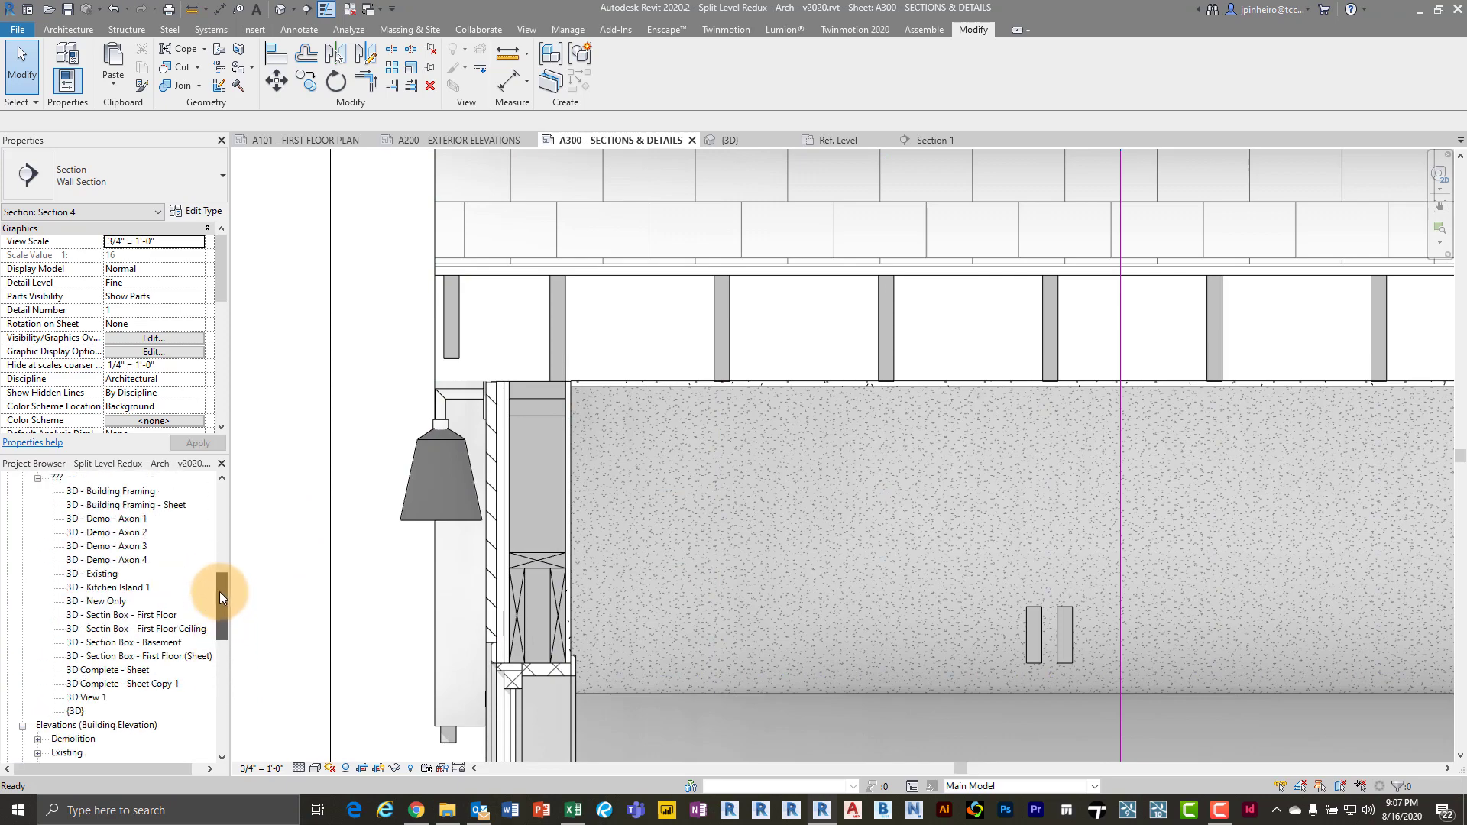
double_click(122, 491)
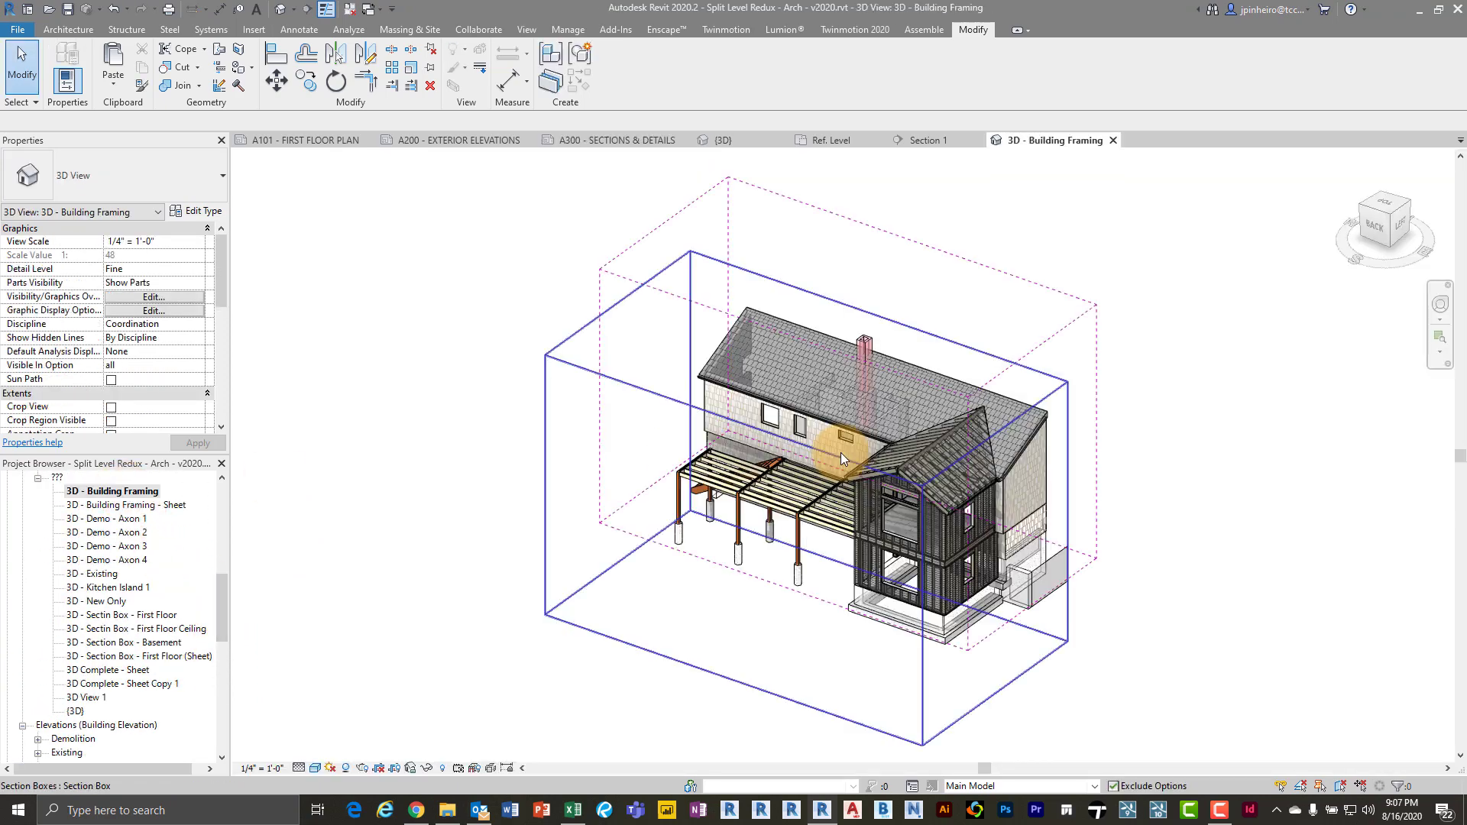
scroll(841, 458, "up", 8)
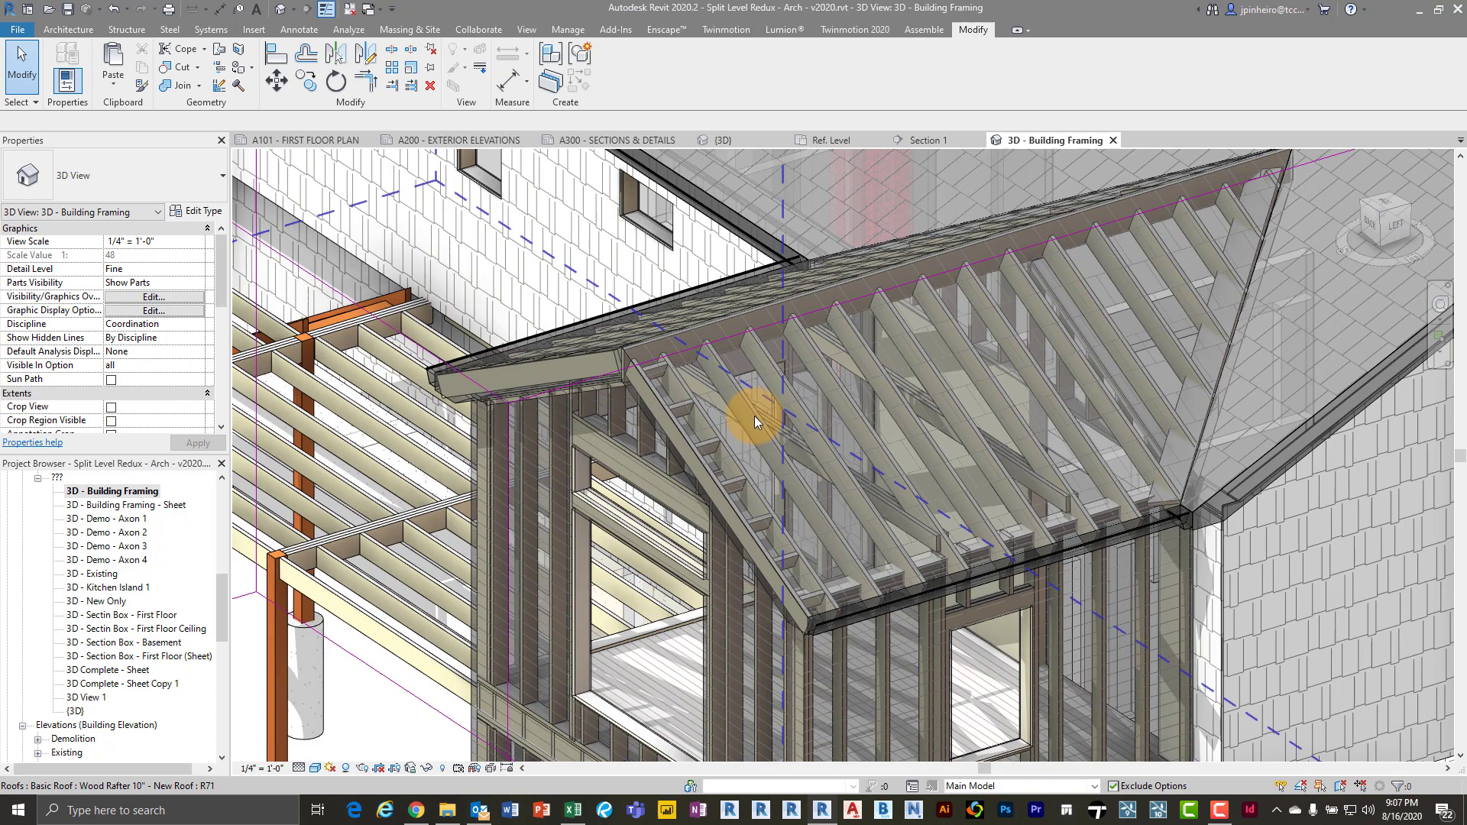
scroll(754, 415, "up", 2)
scroll(680, 295, "up", 3)
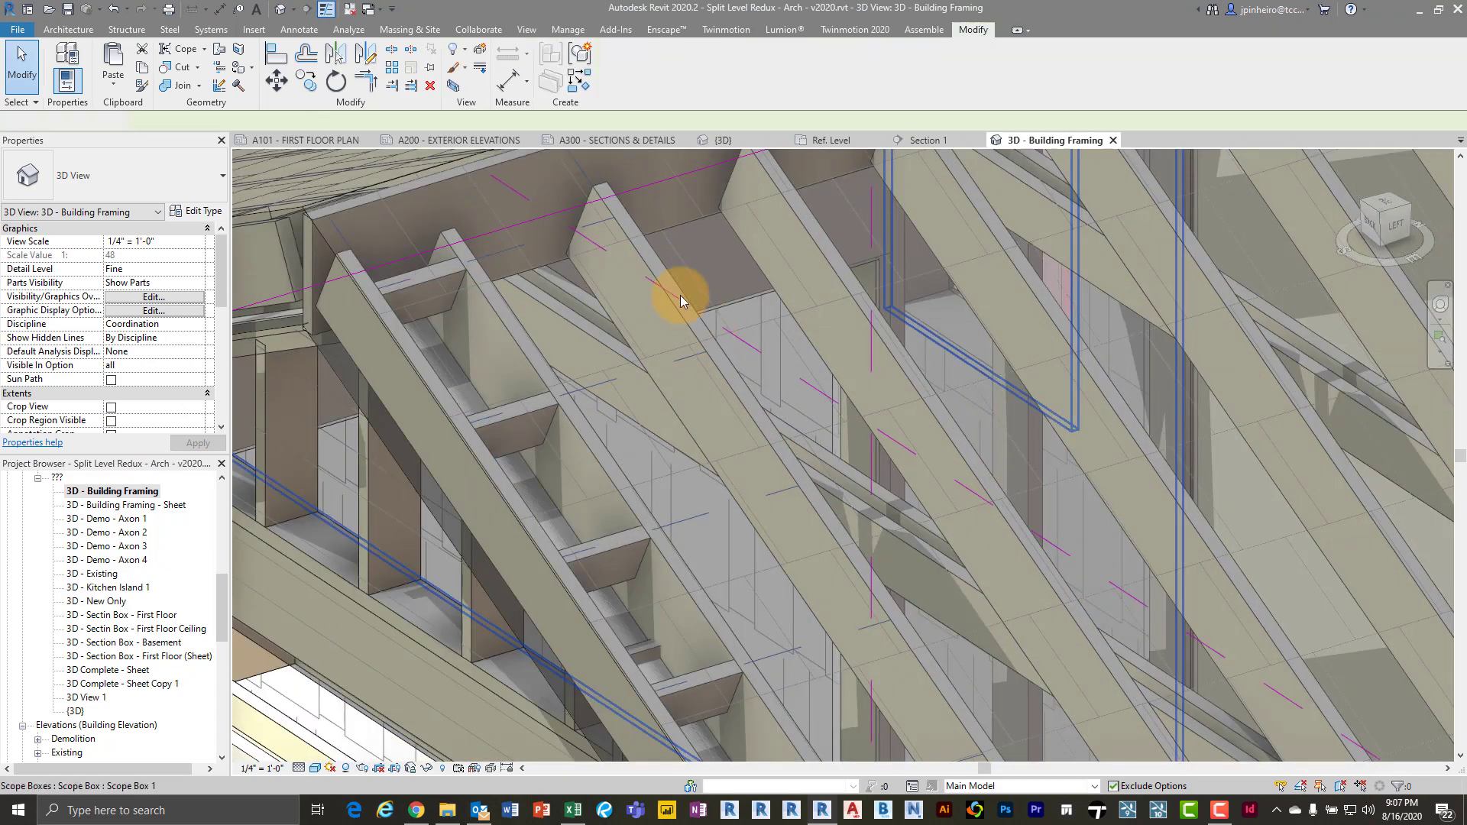
middle_click_drag(694, 355, 894, 433, "shift")
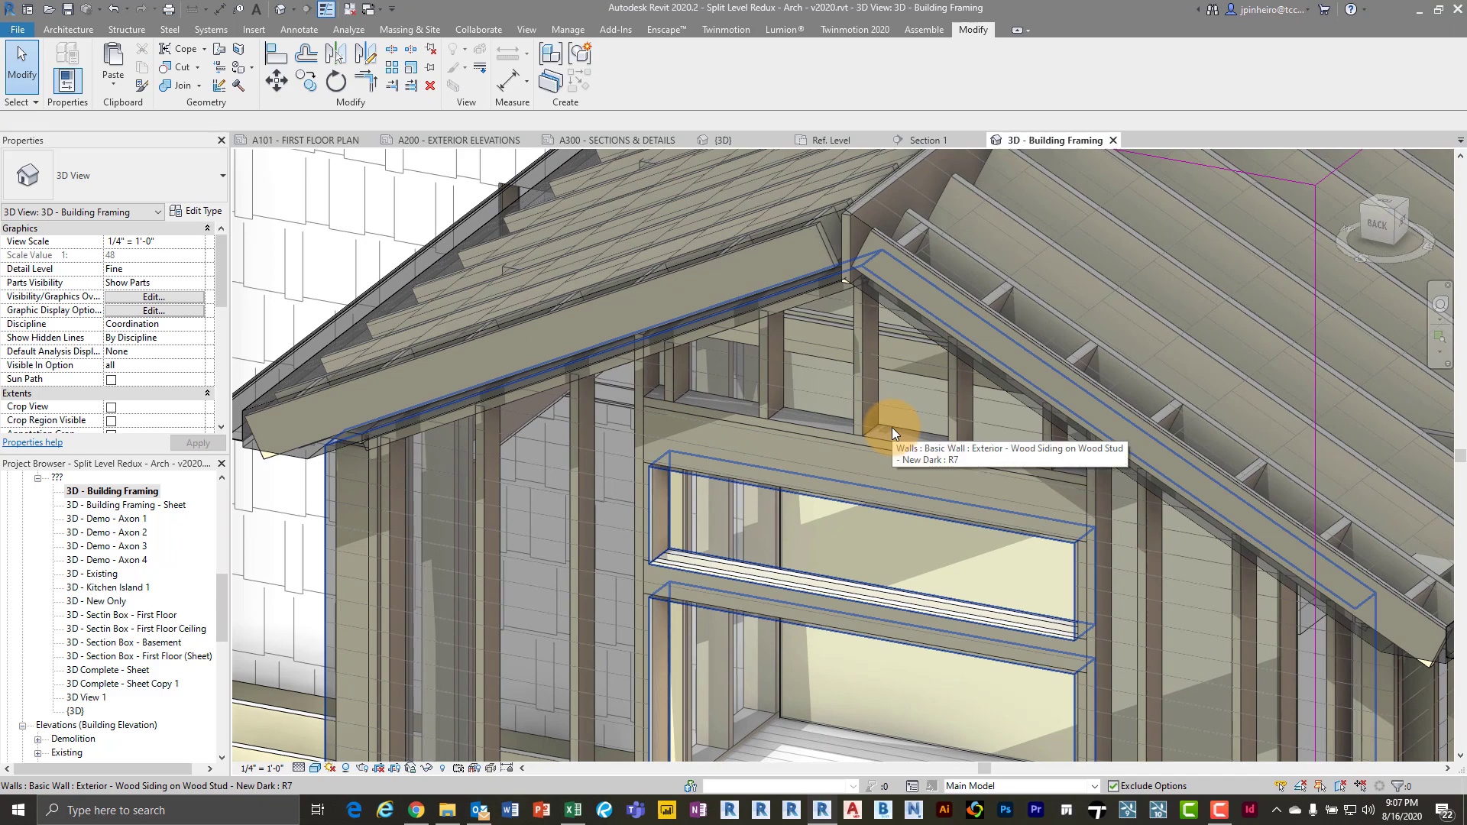
scroll(1092, 359, "up", 2)
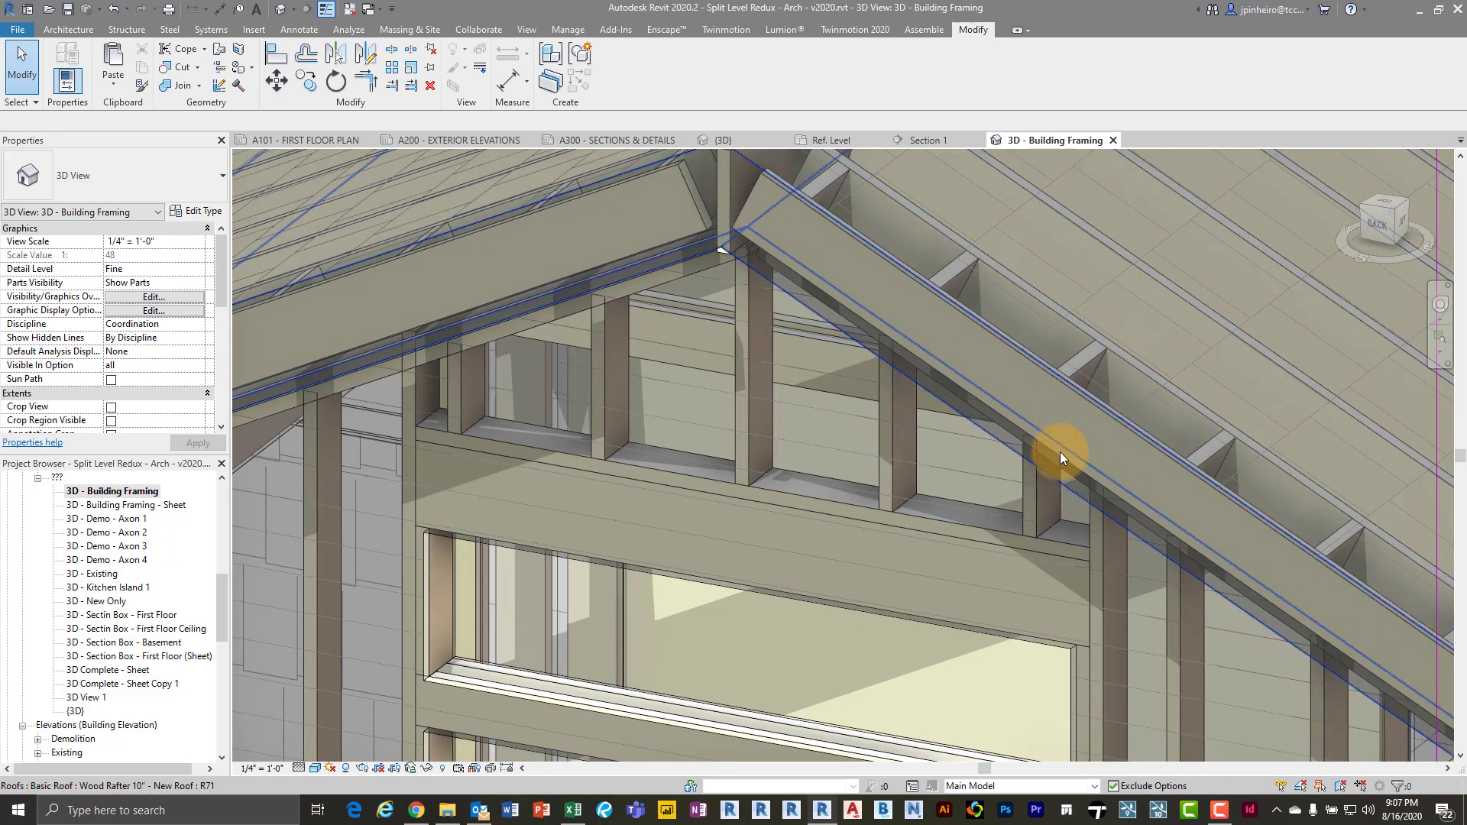
middle_click_drag(1041, 449, 992, 396, "shift")
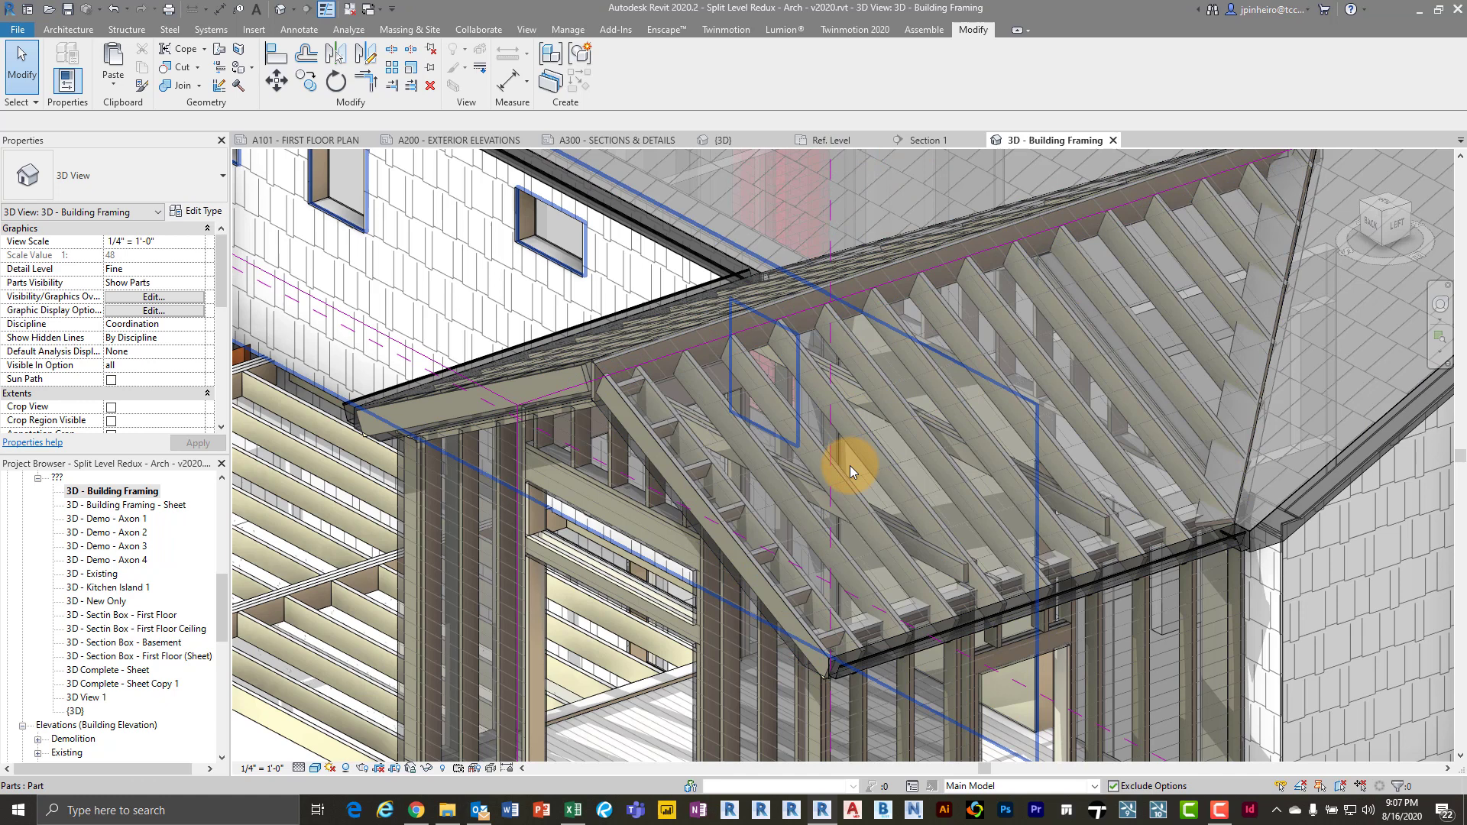
middle_click_drag(866, 443, 871, 367)
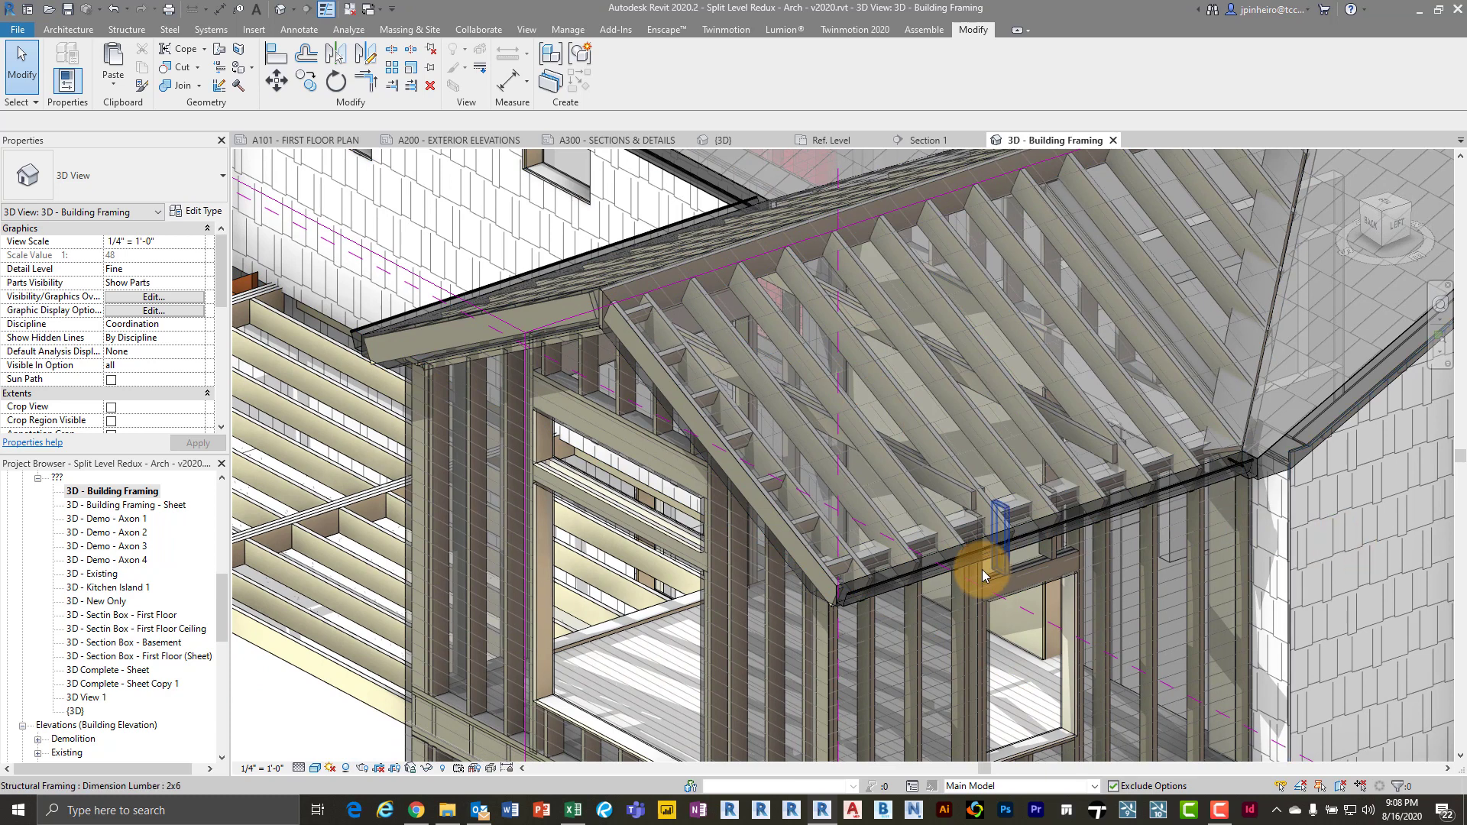
left_click(1219, 809)
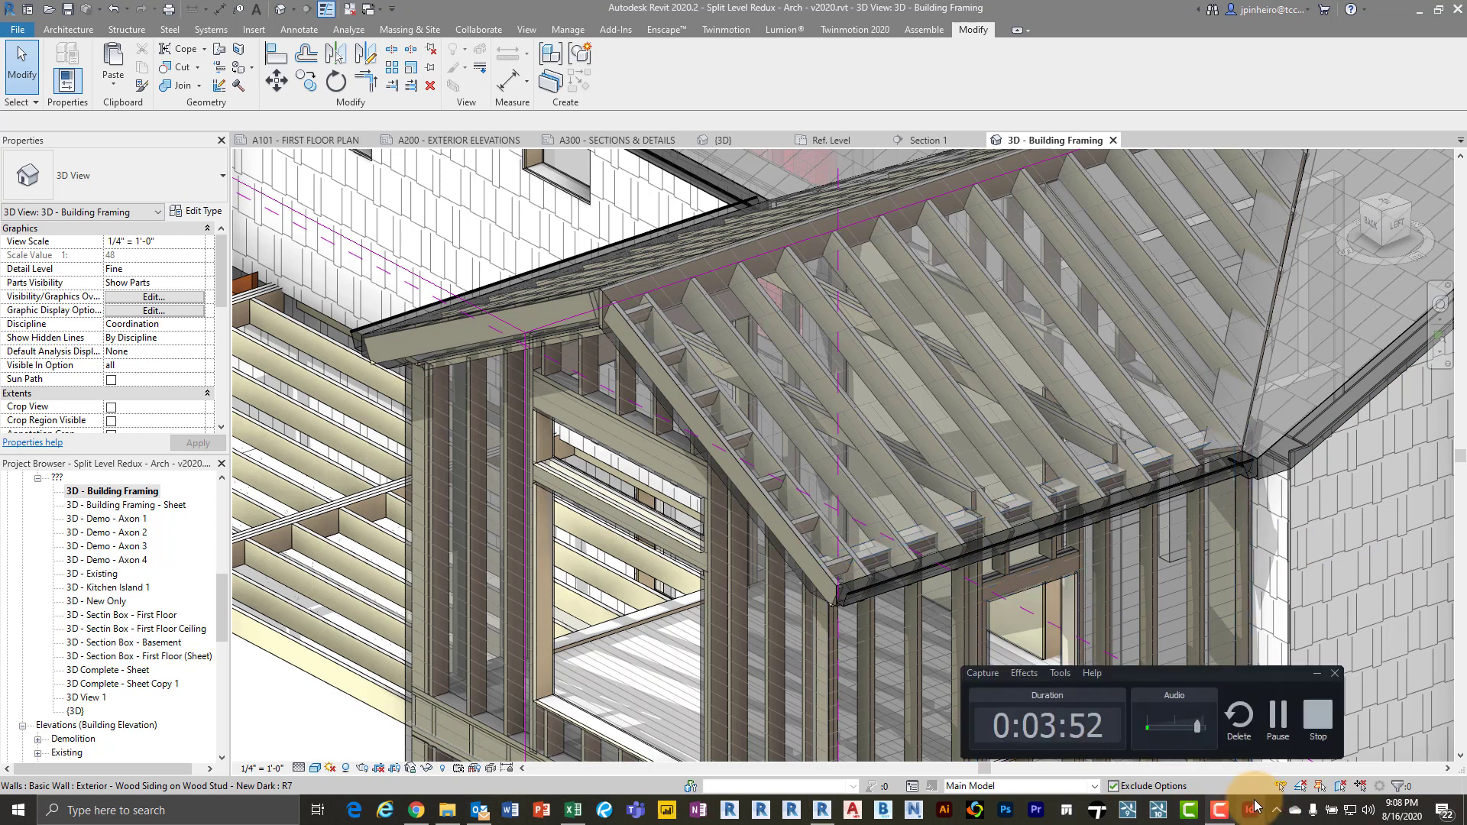
left_click_drag(1230, 677, 1327, 672)
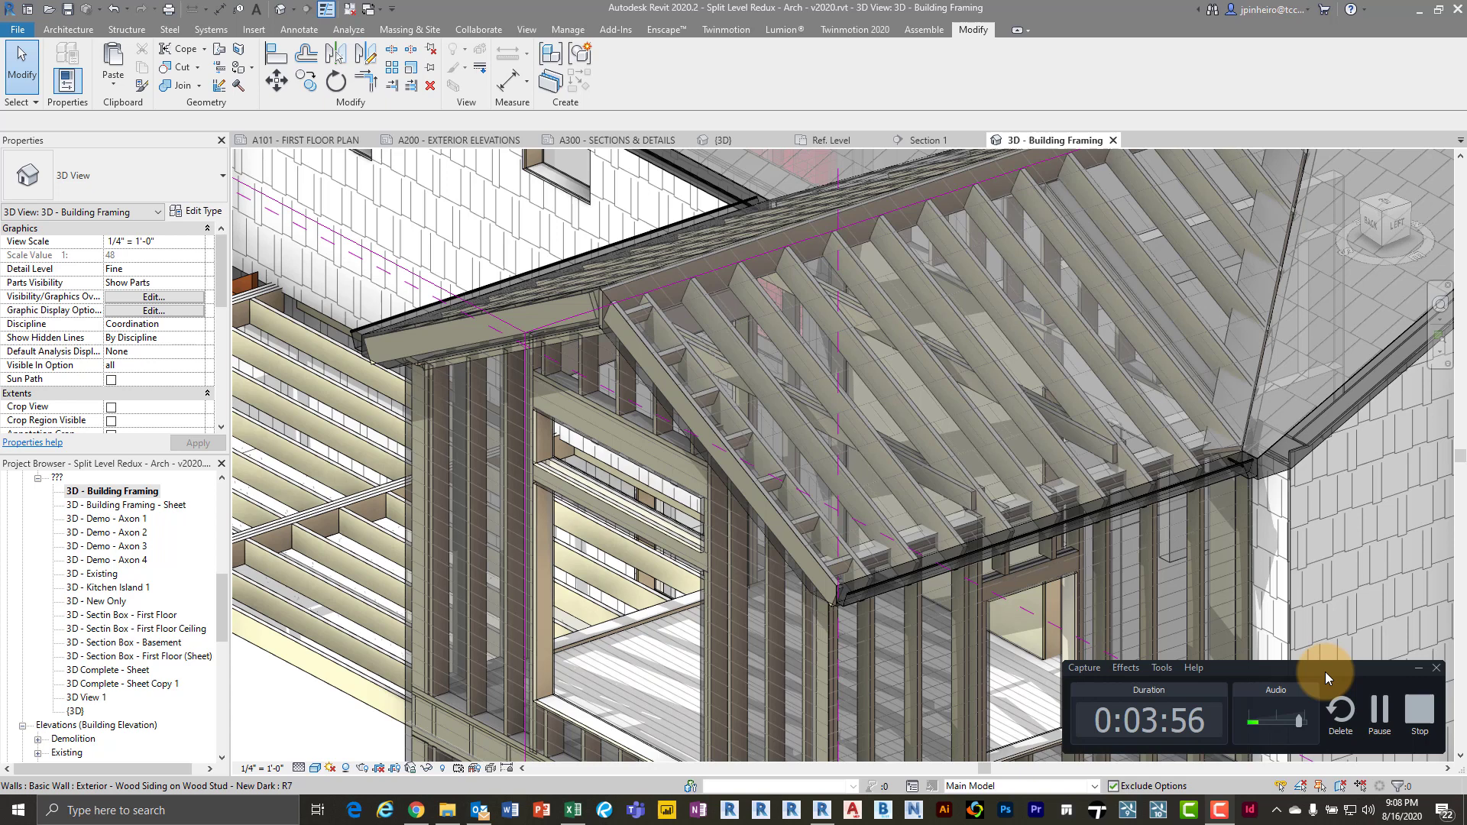